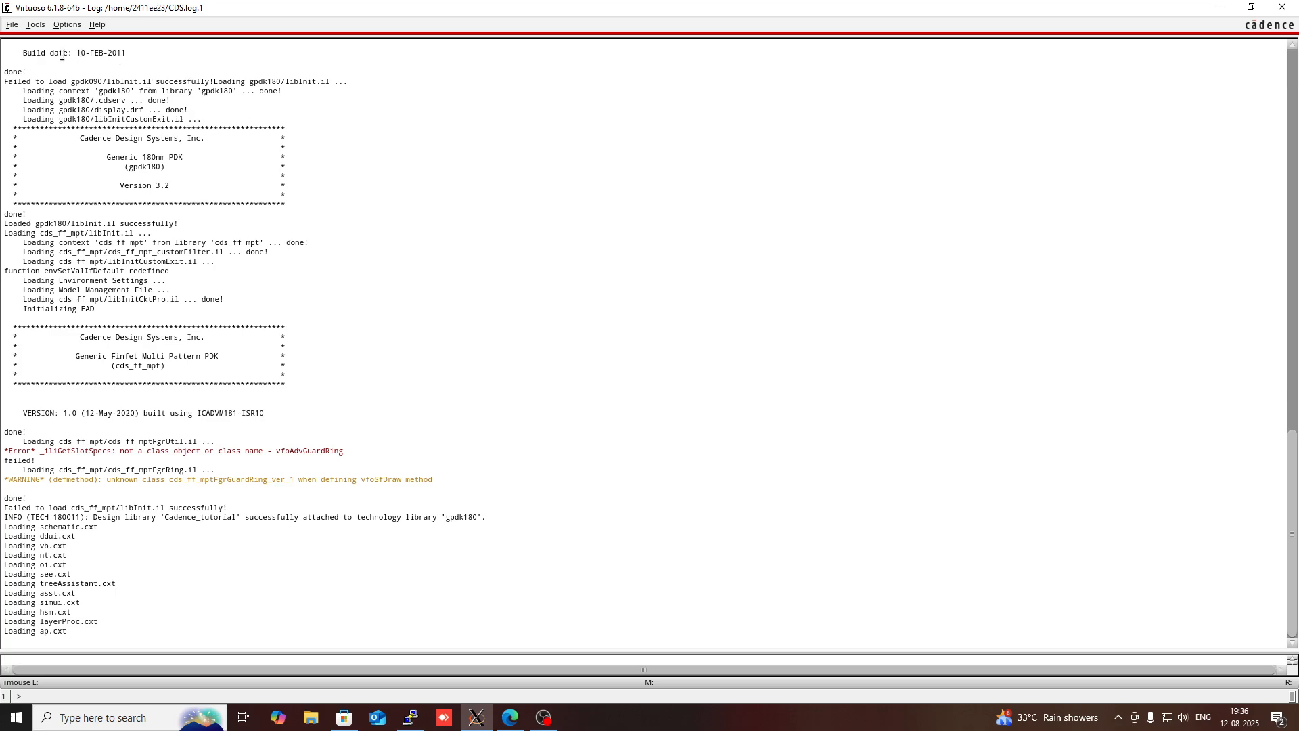
- Create a new library named CadenceTuT with the option to attach it to an existing technology library
click(11, 25)
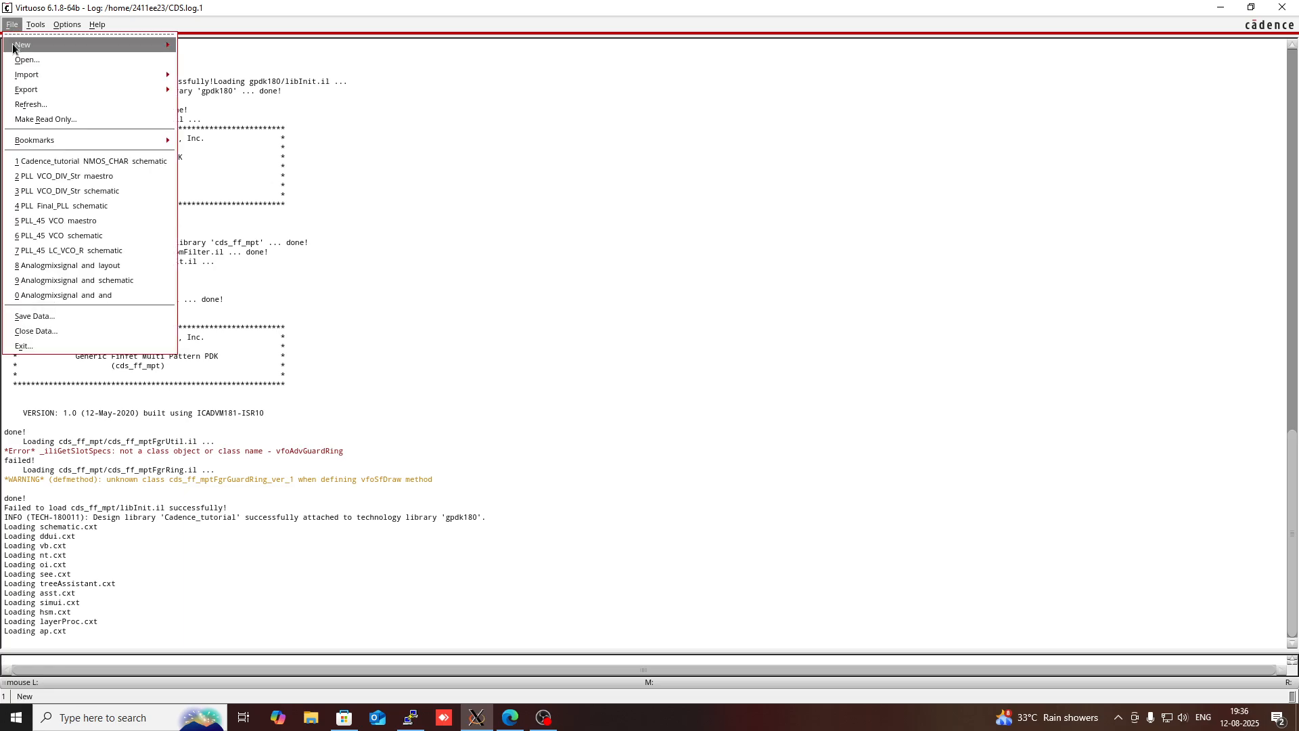
mouse_move(13, 47)
click(203, 50)
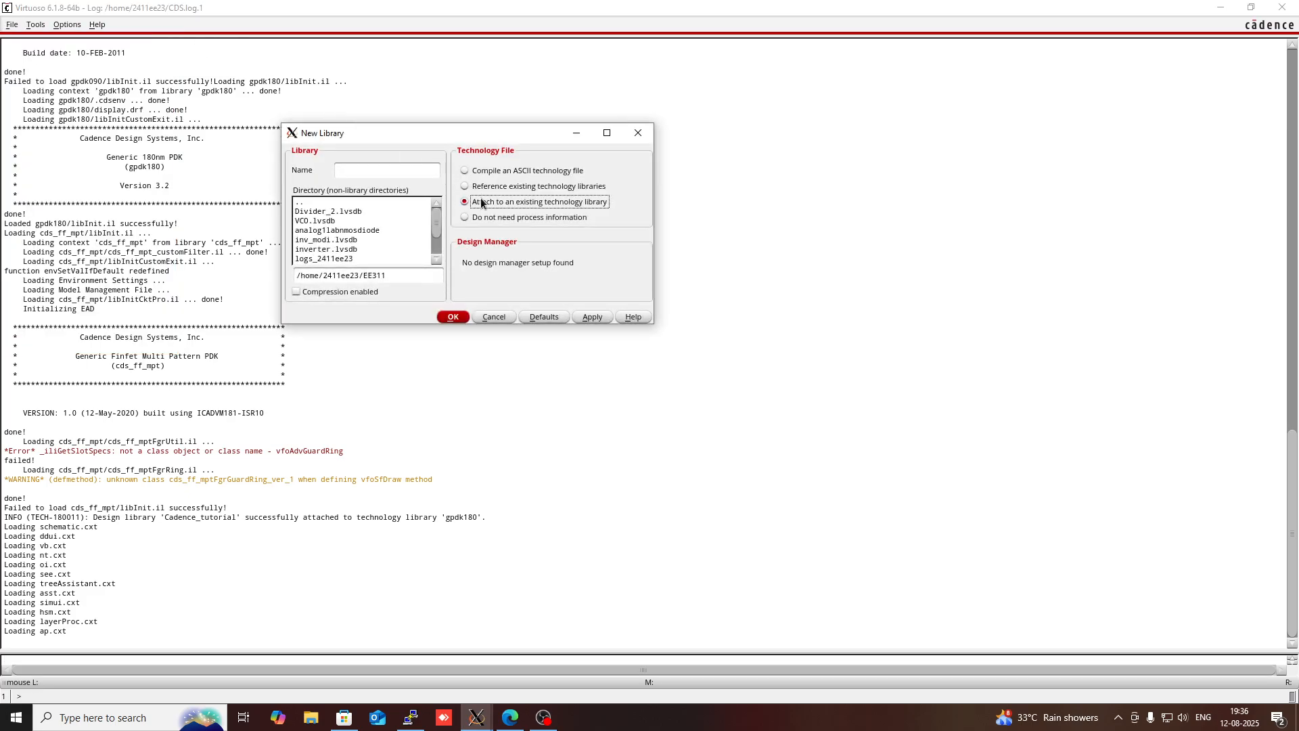
click(414, 171)
text(Cadence)
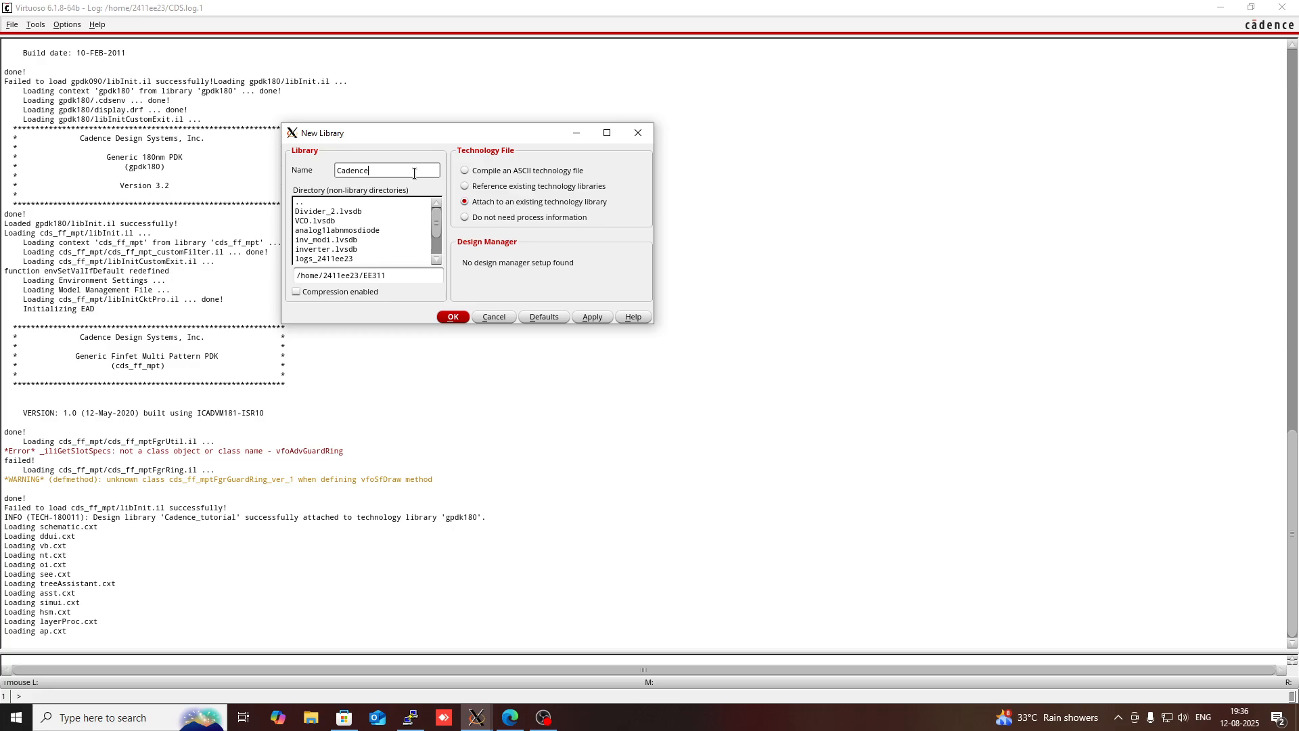
text(TuT)
text(e)
click(466, 202)
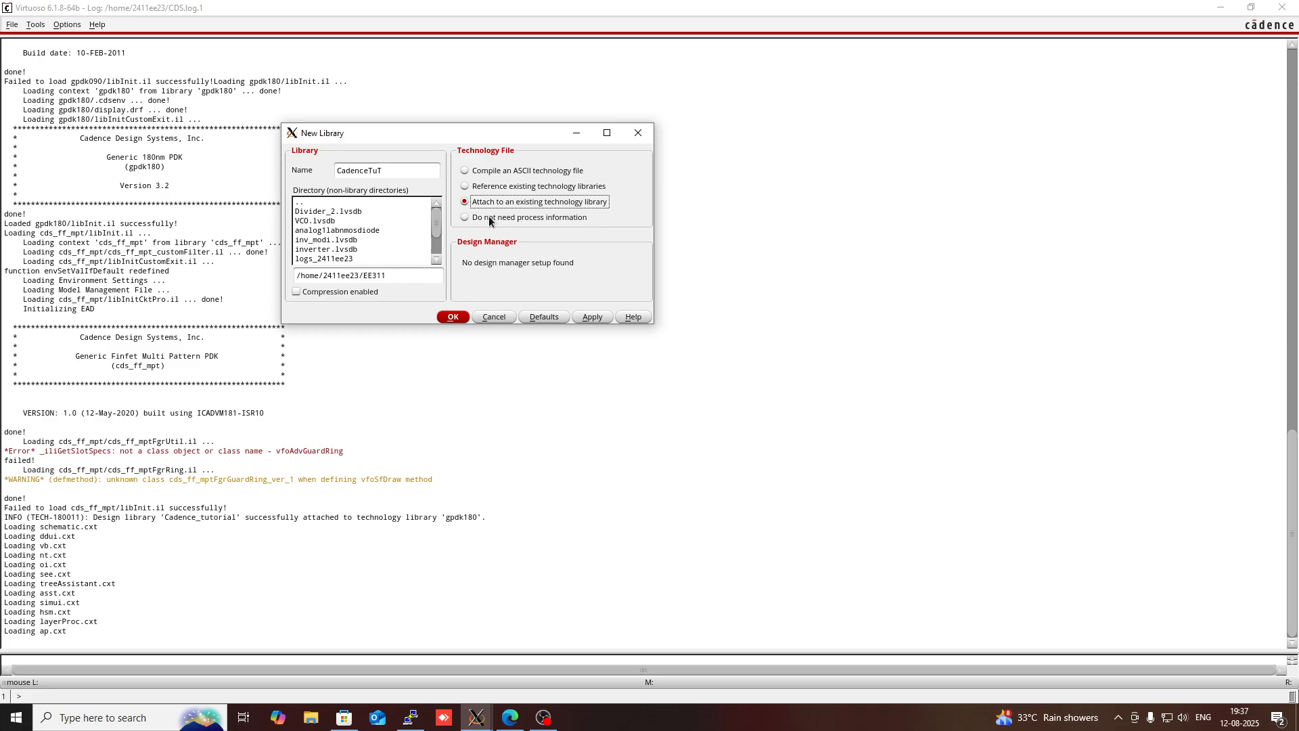
click(451, 317)
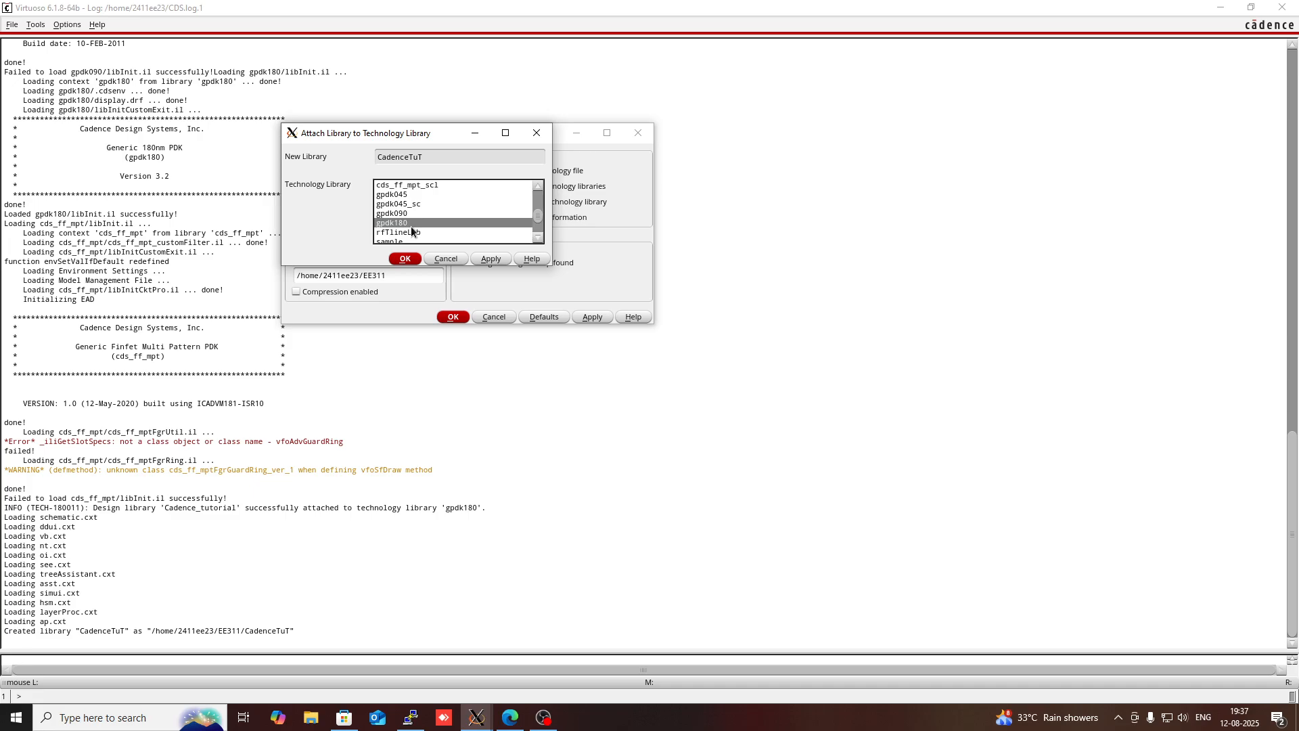
- Attach the new CadenceTuT library to the gpdk180 technology library
scroll(414, 225, down, 3)
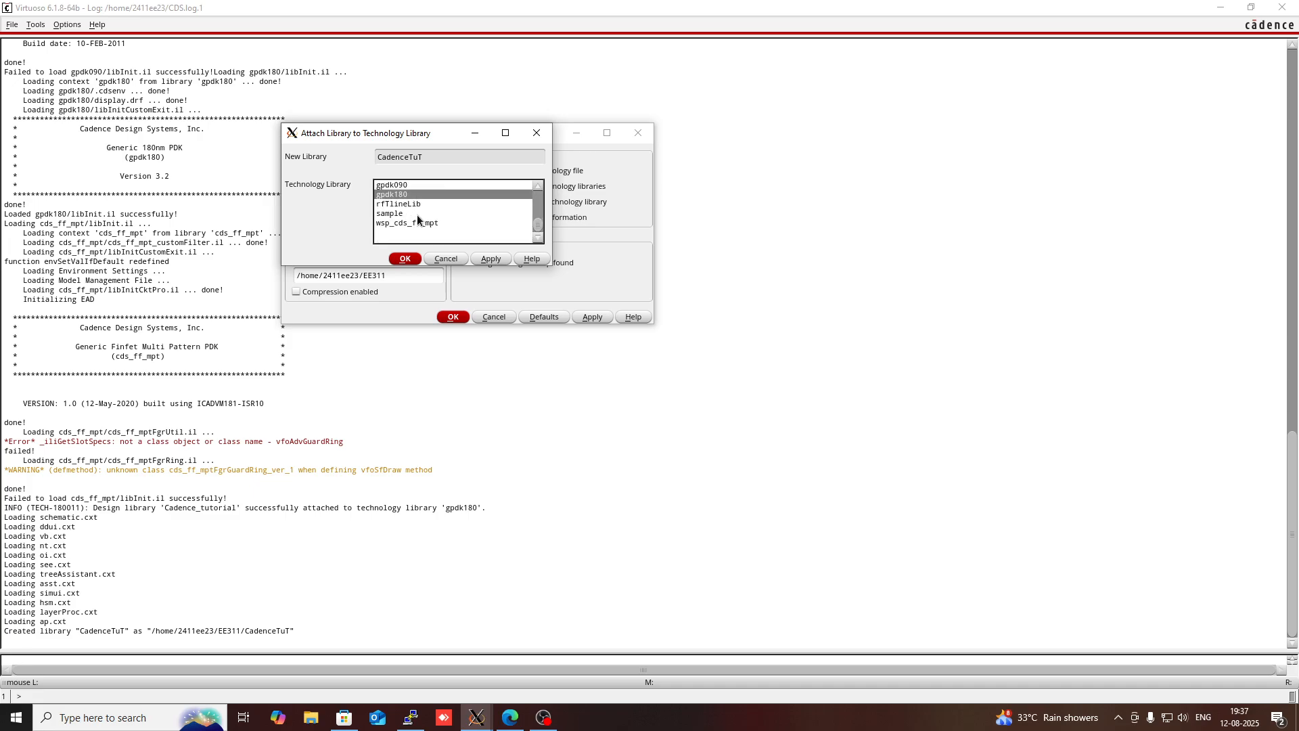
scroll(417, 219, up, 3)
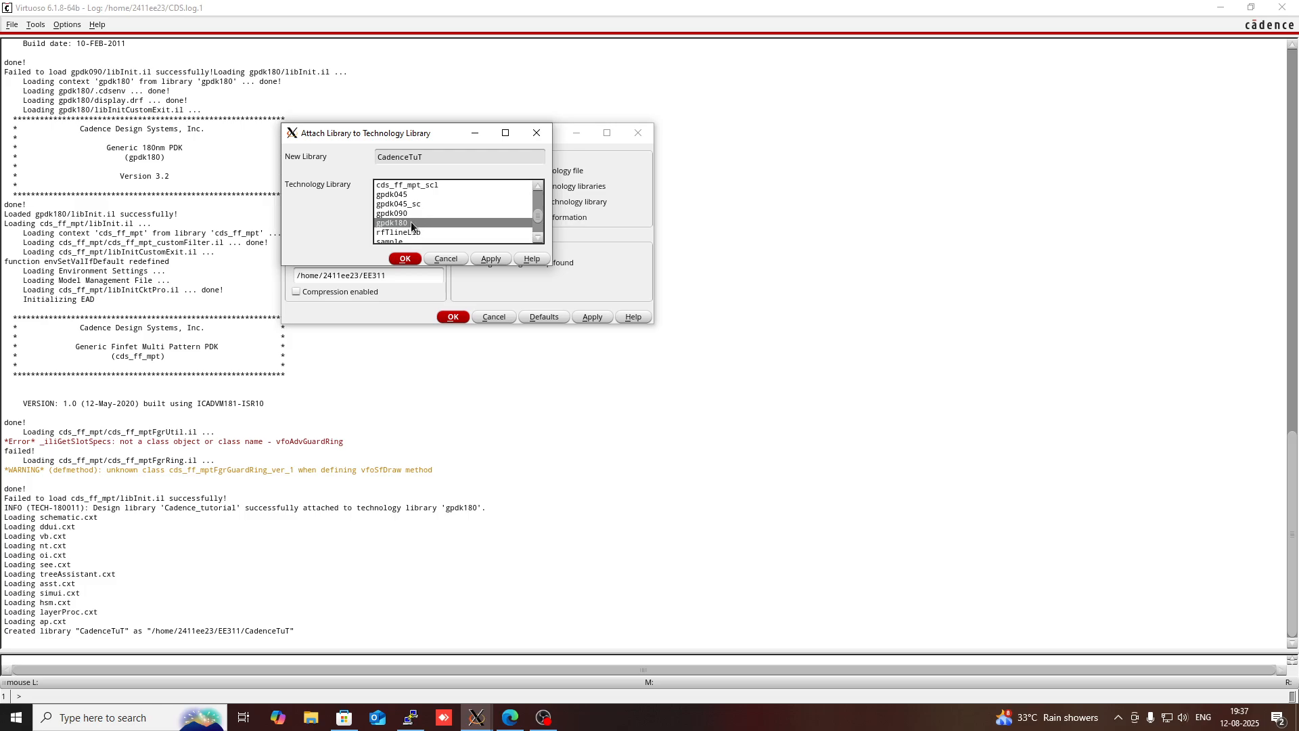
click(405, 259)
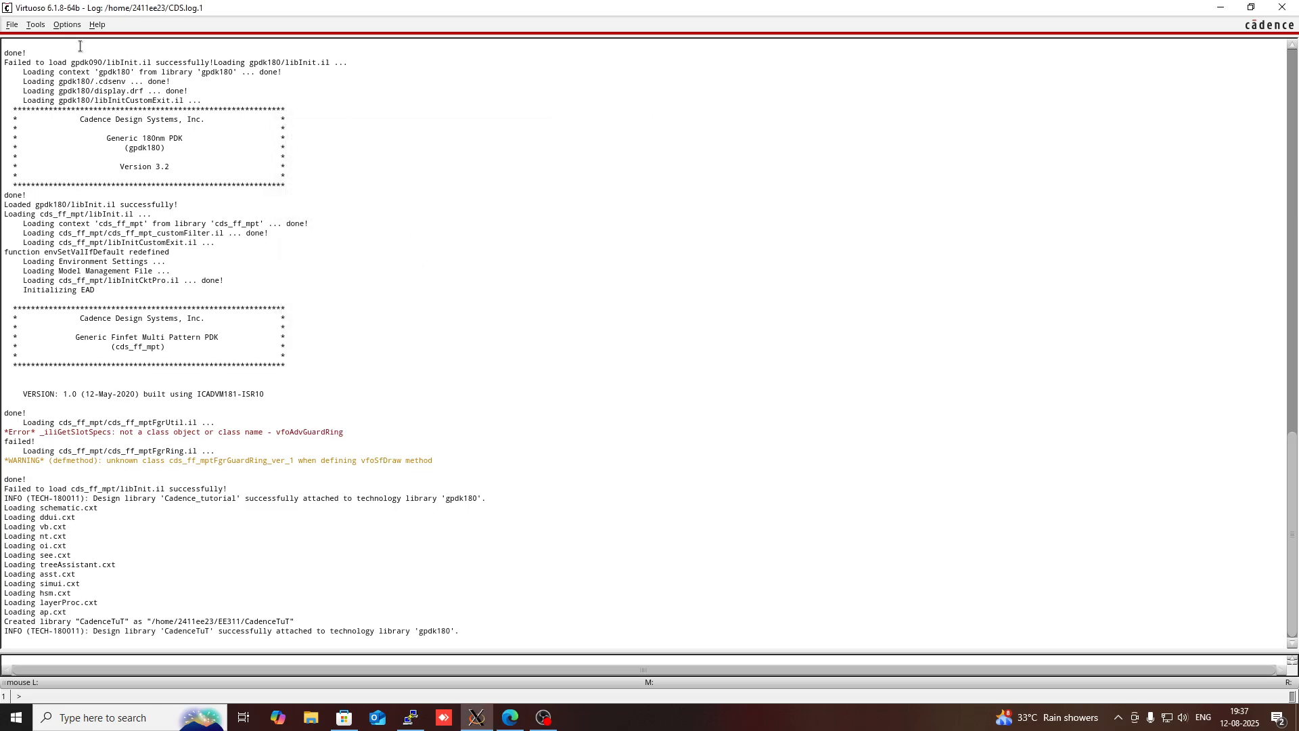
- Start a new cellview and choose CadenceTuT as its library
click(12, 27)
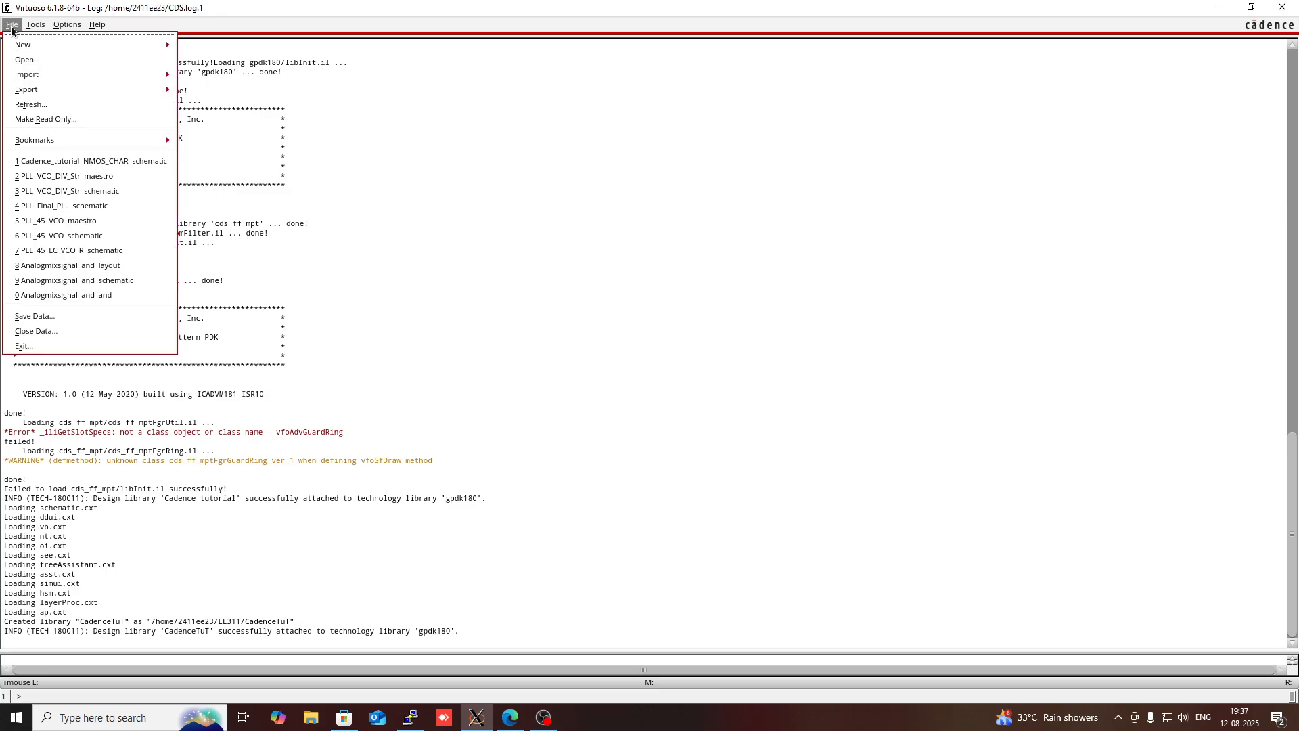
mouse_move(19, 45)
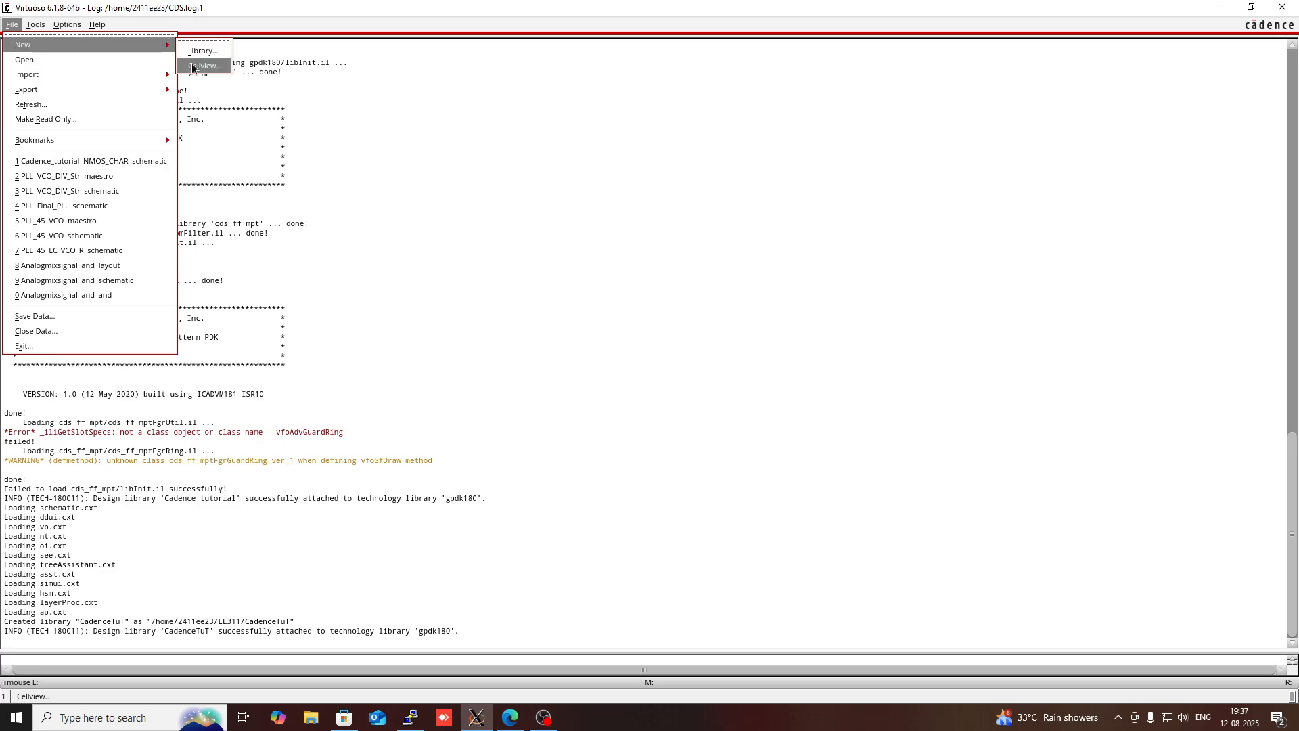
click(193, 66)
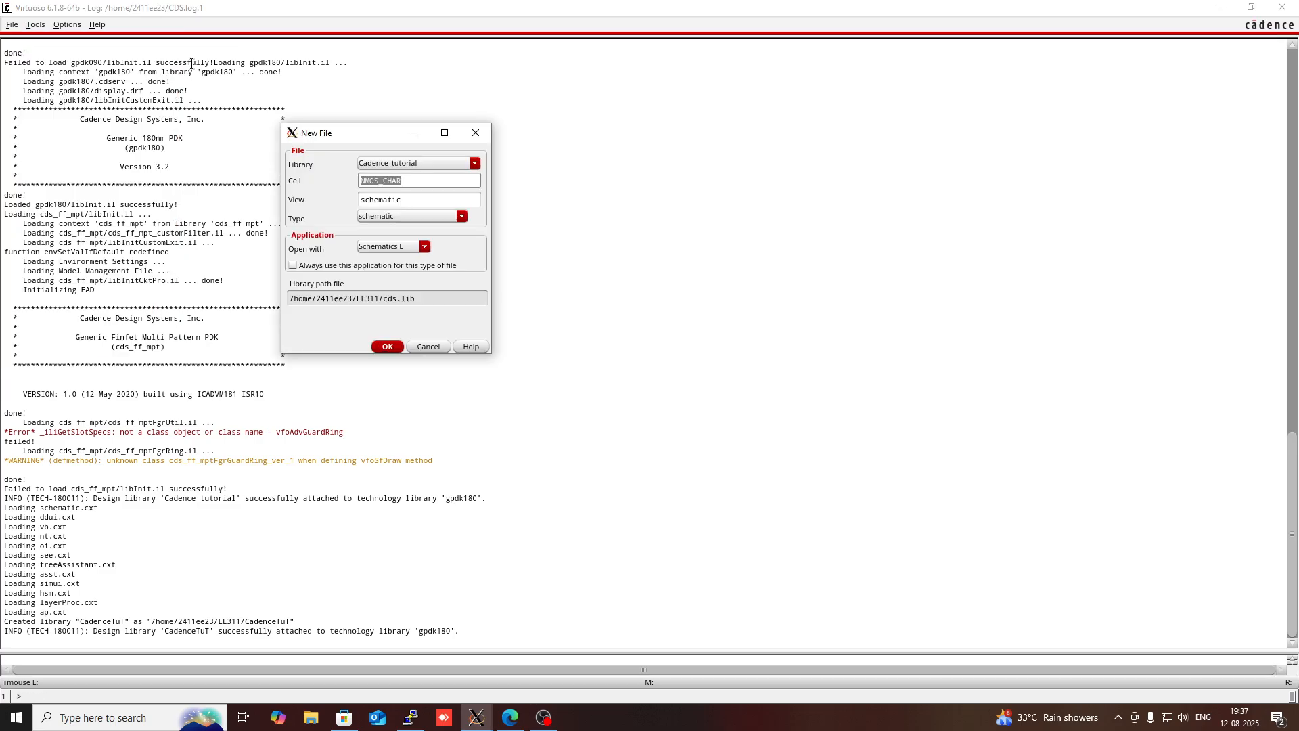
click(424, 164)
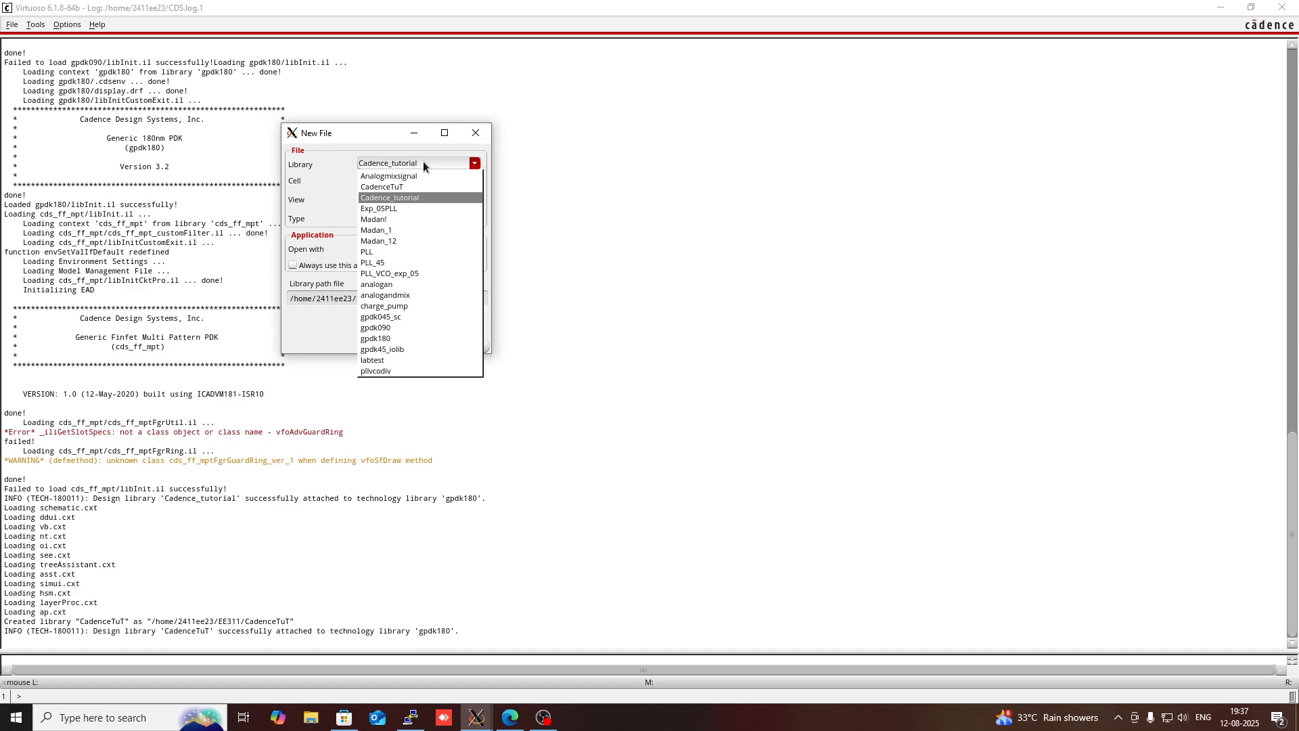
click(415, 188)
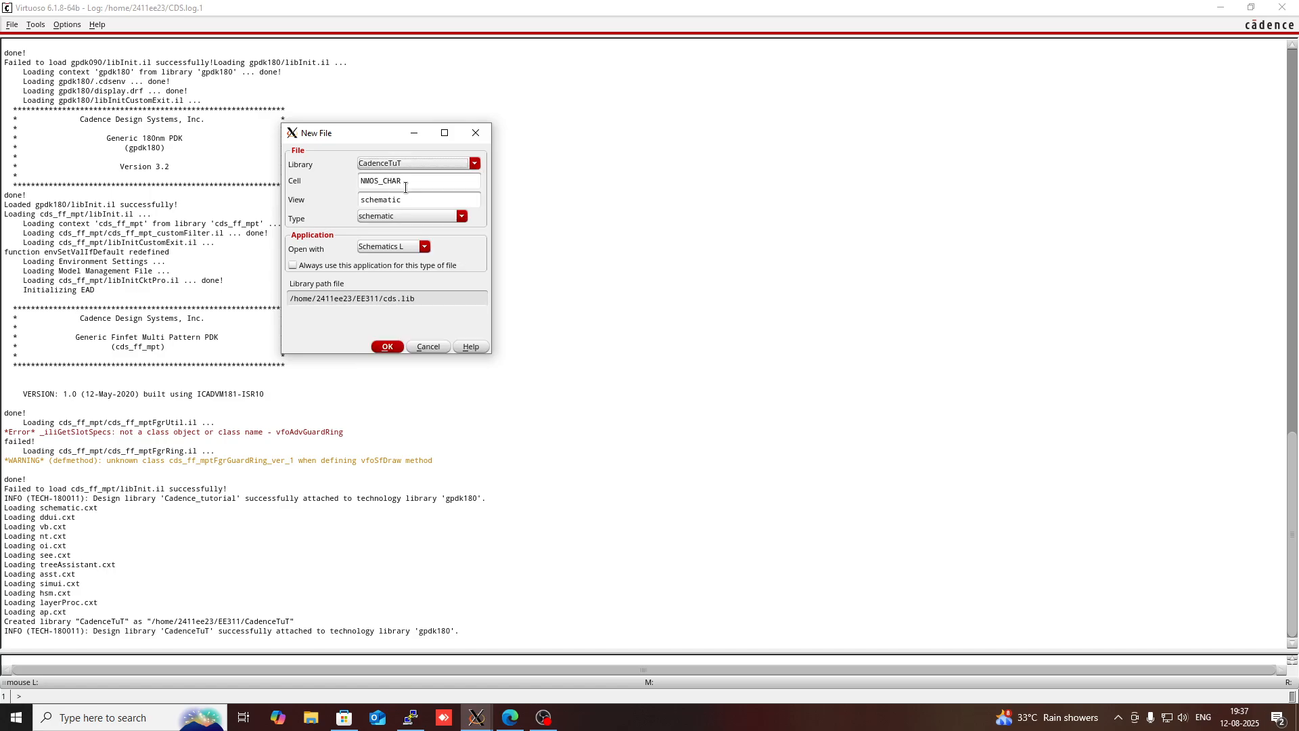
- Name the cell Nmos_char, create its schematic view and maximize the schematic editor
click(405, 187)
key(BackSpace)
key(BackSpace)
key(BackSpace)
key(BackSpace)
key(BackSpace)
key(BackSpace)
key(BackSpace)
key(BackSpace)
key(BackSpace)
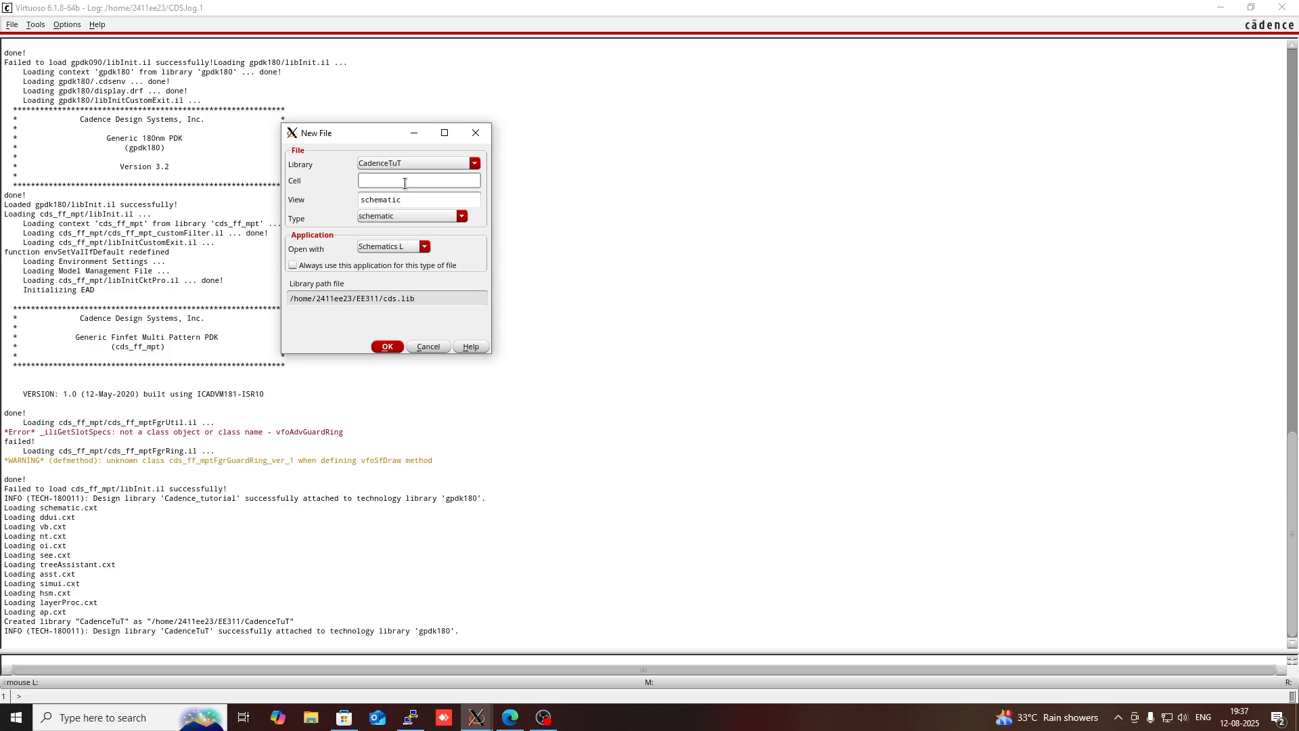
text(Nmos)
text(char)
click(387, 344)
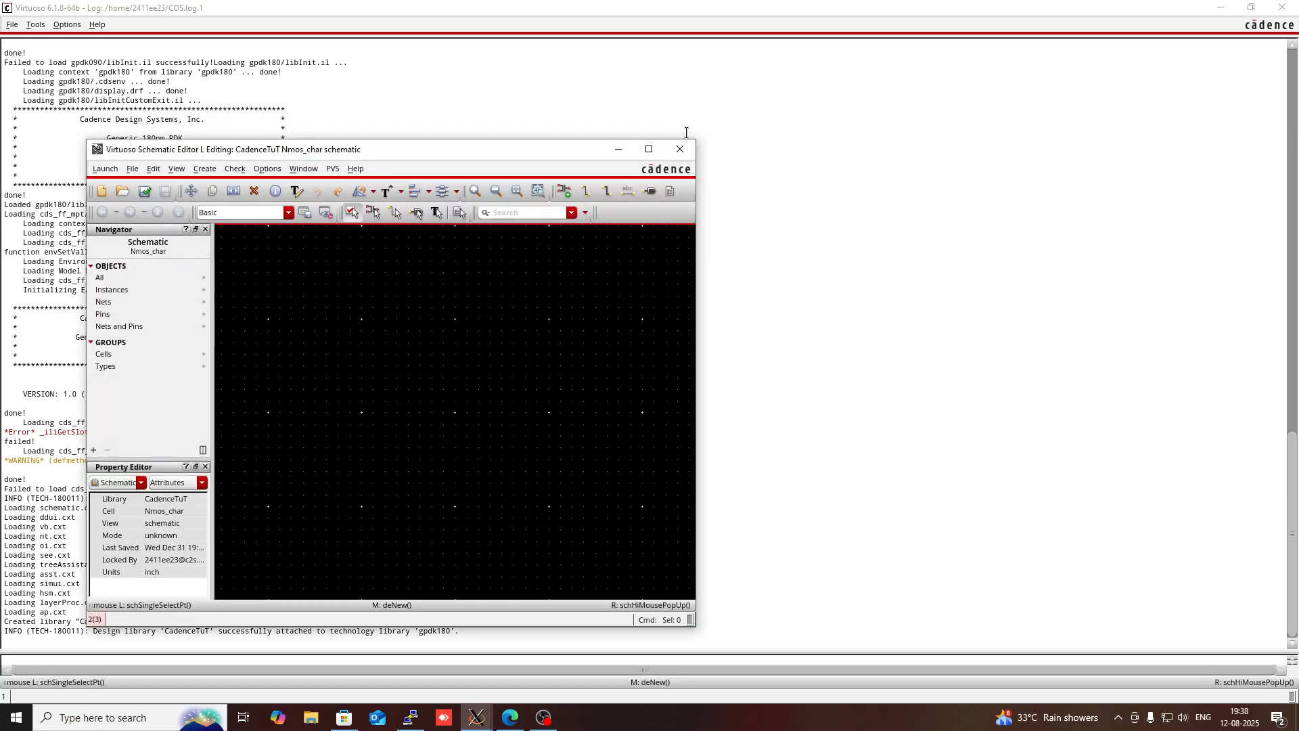
click(653, 150)
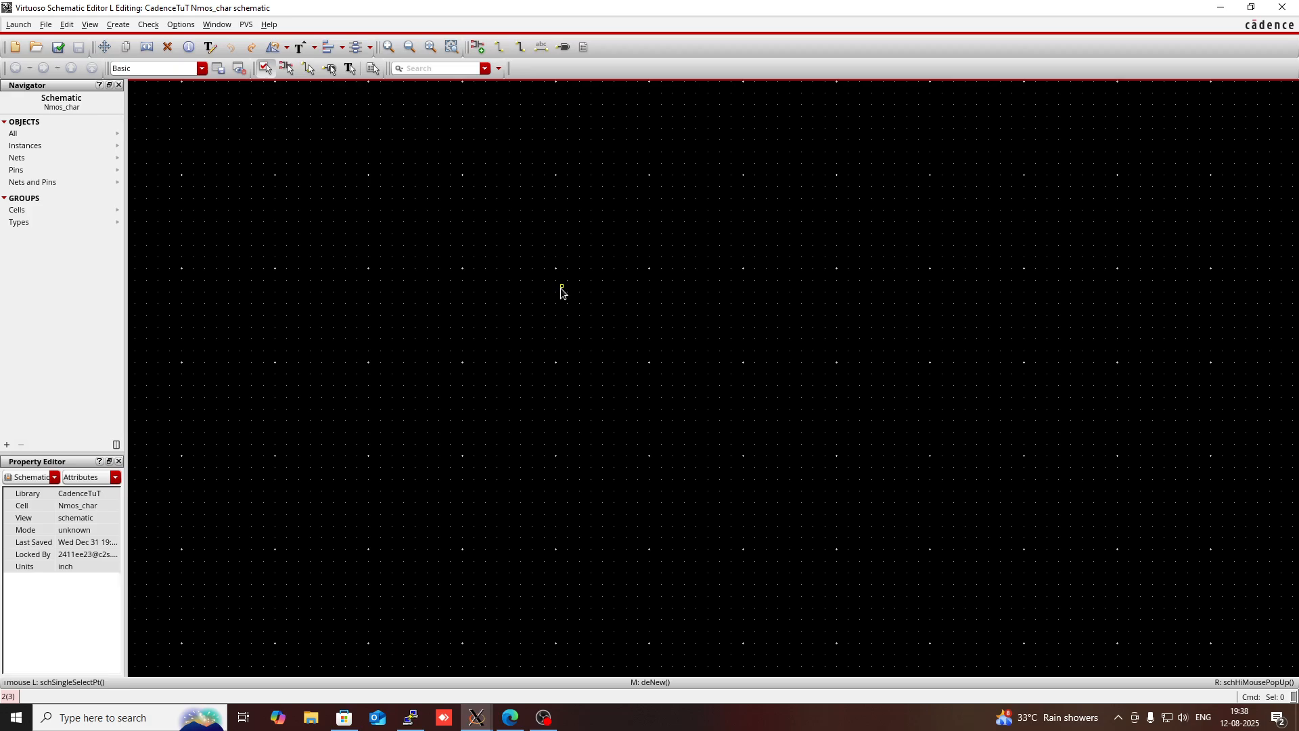
- Start adding an instance to the schematic and set its library to gpdk180
key(i)
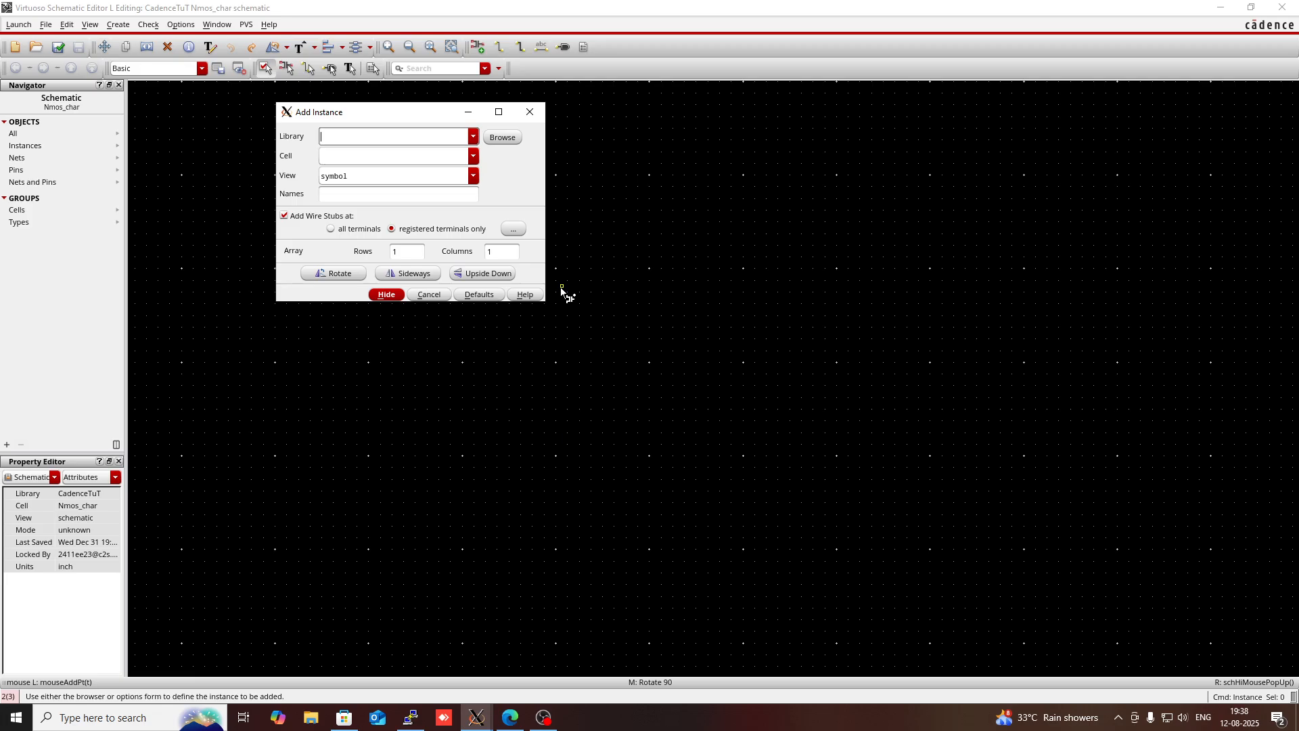
text(gpdk1)
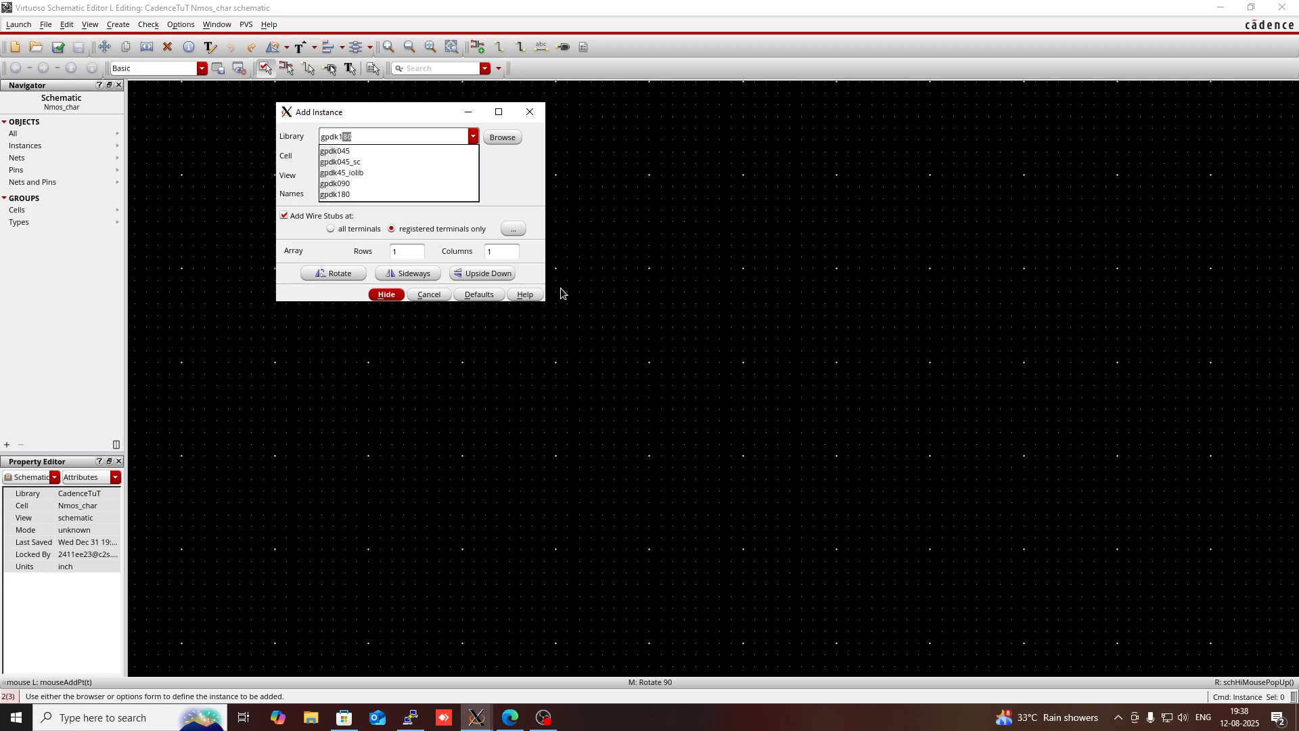
text(890)
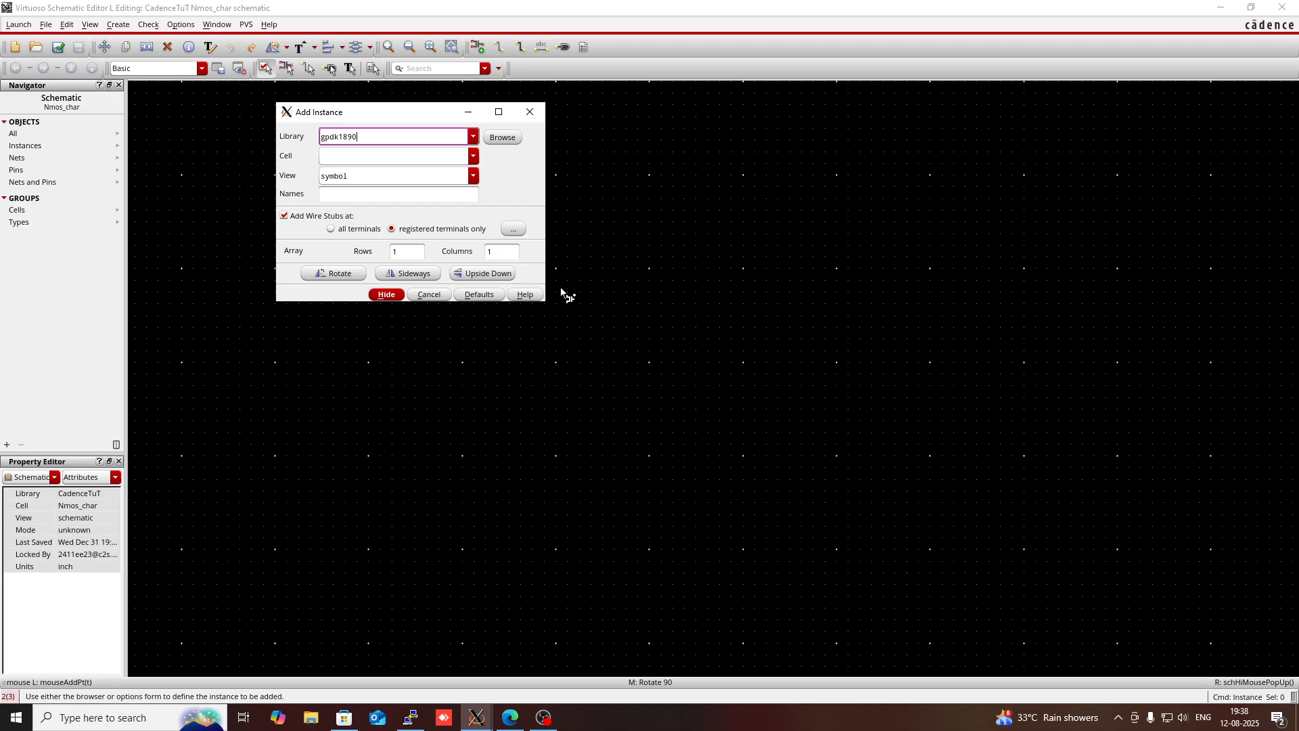
key(BackSpace)
key(BackSpace)
text(0)
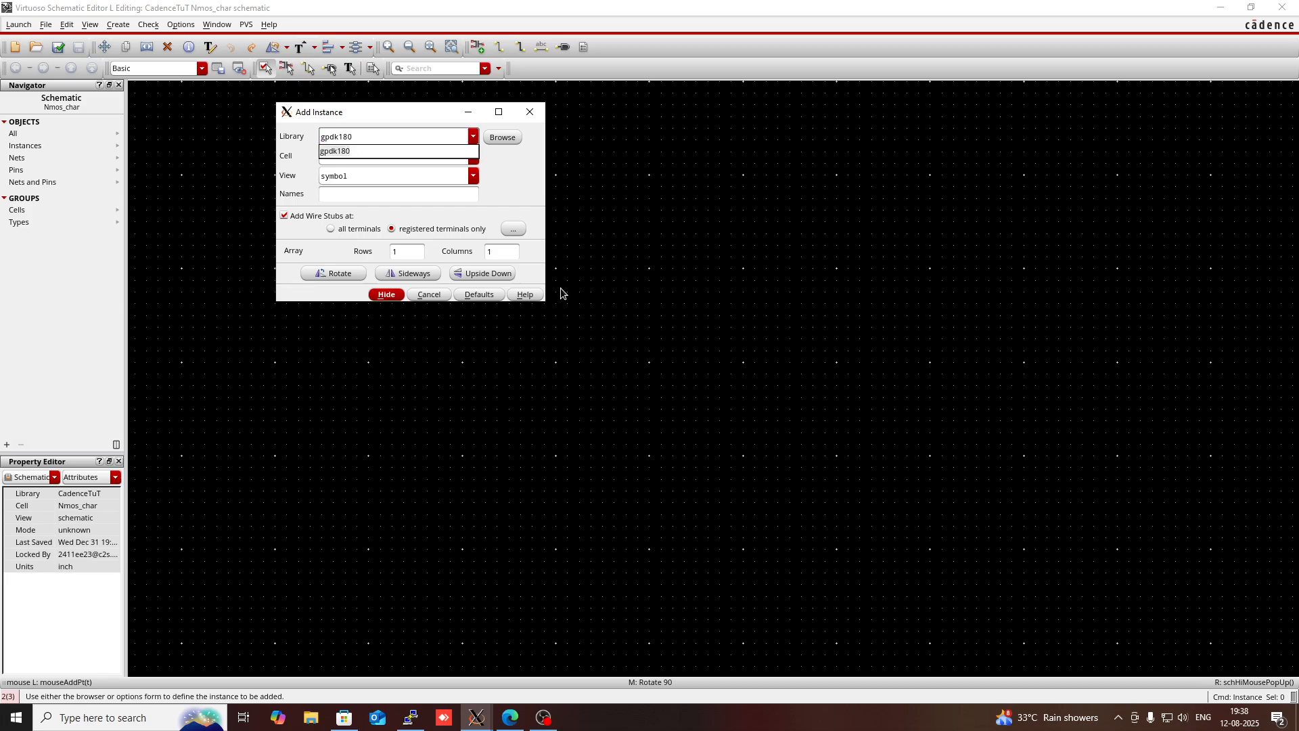
click(398, 151)
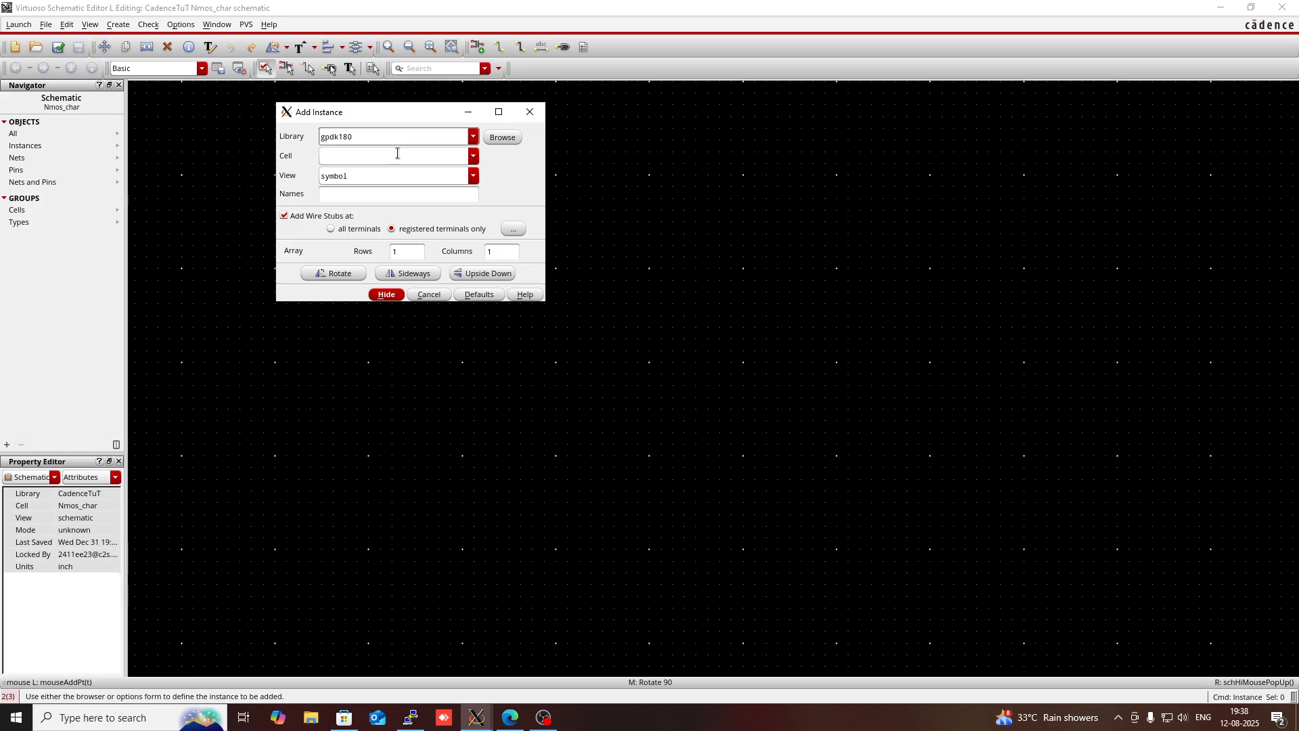
- Choose the nmos cell with its default parameters and place one transistor near the middle of the schematic
click(395, 155)
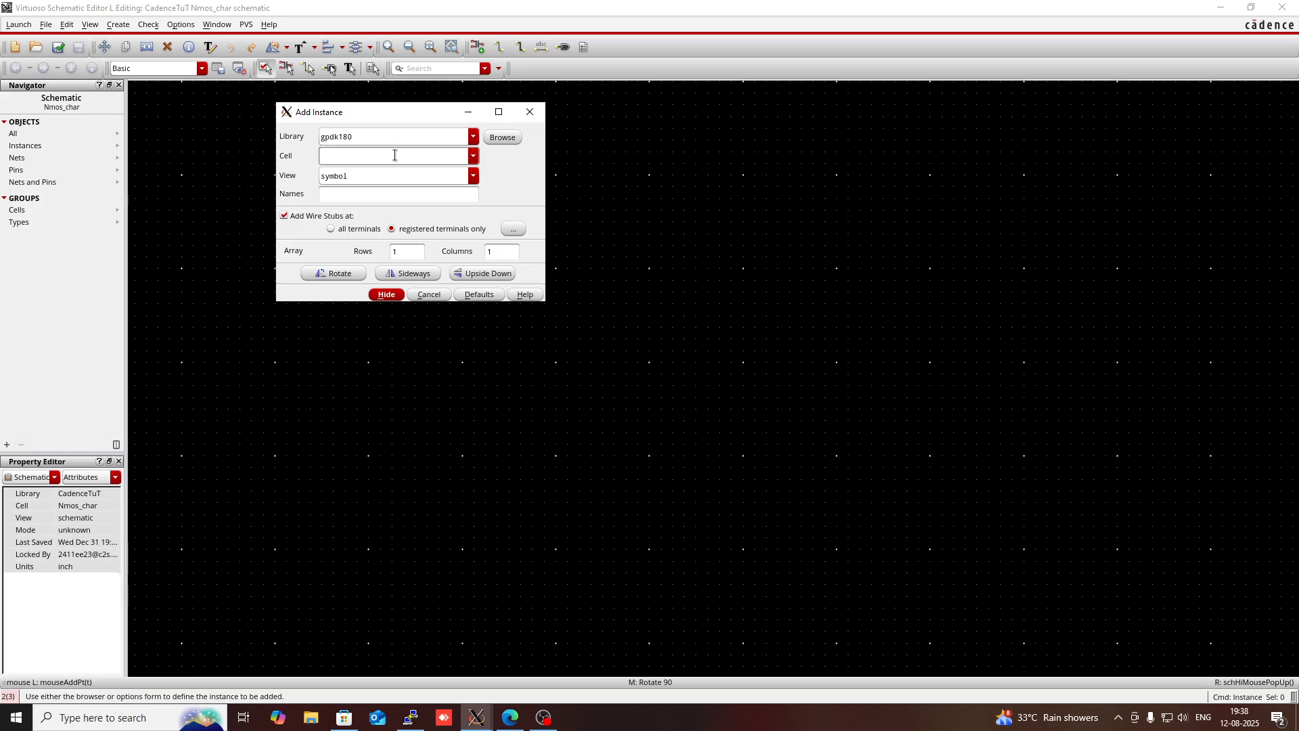
text(nmos)
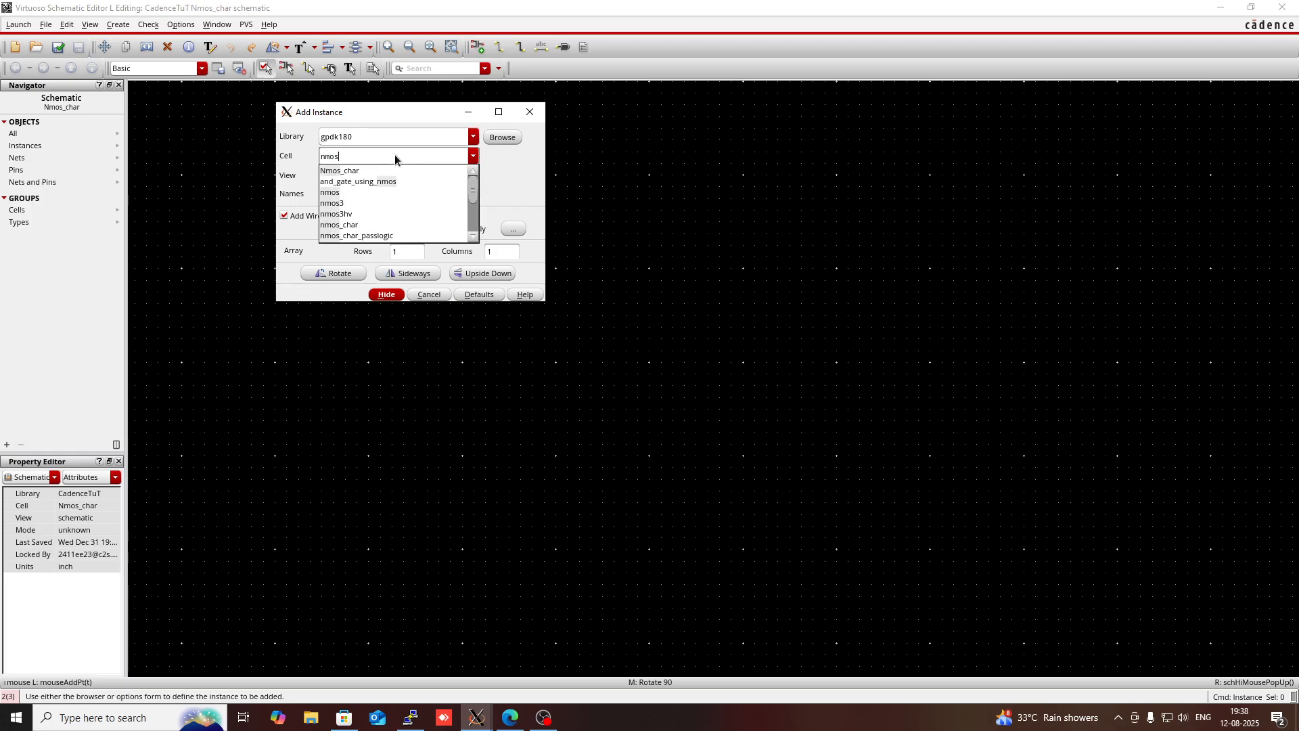
click(395, 156)
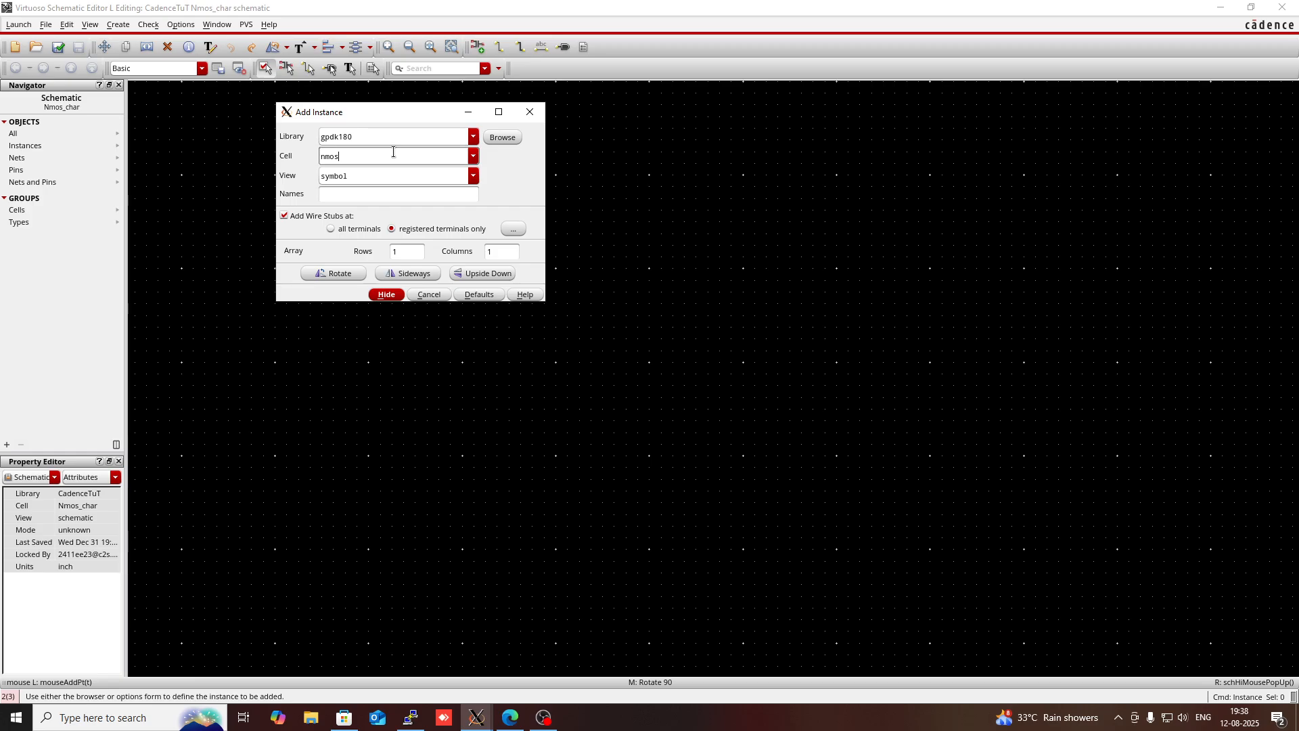
click(473, 156)
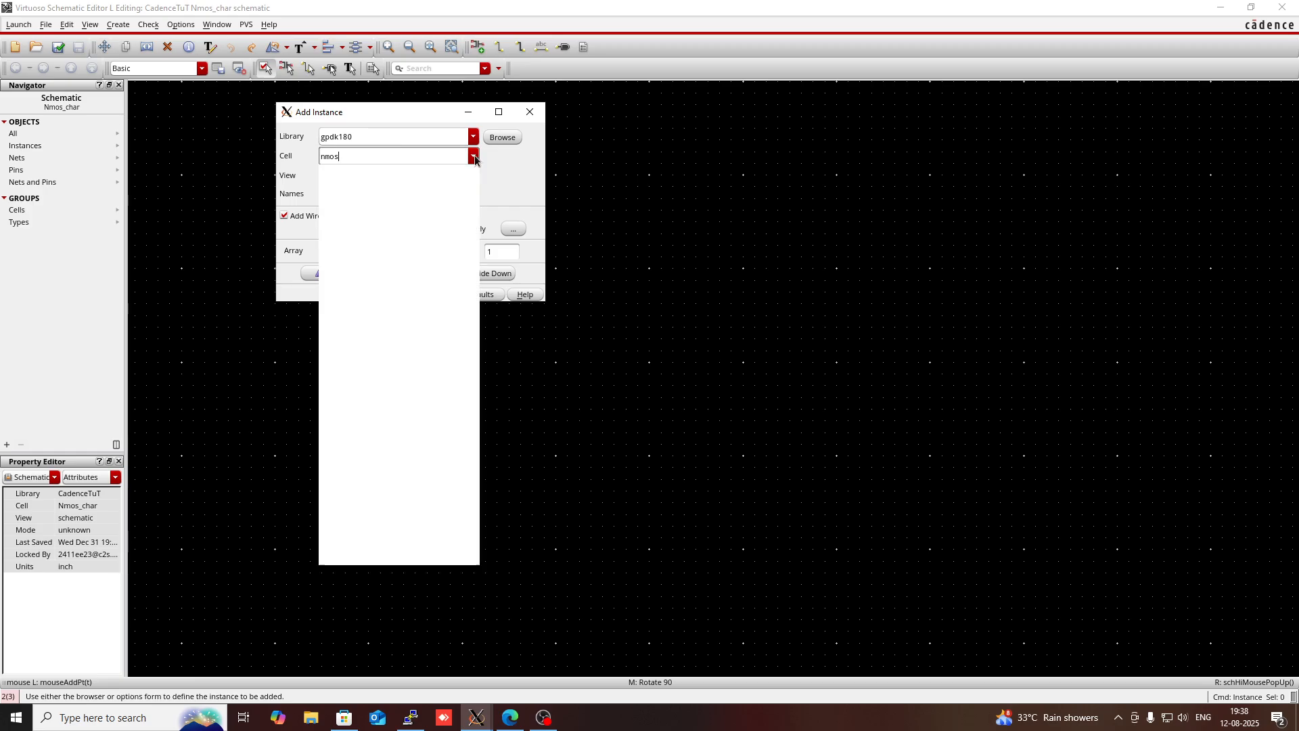
click(425, 137)
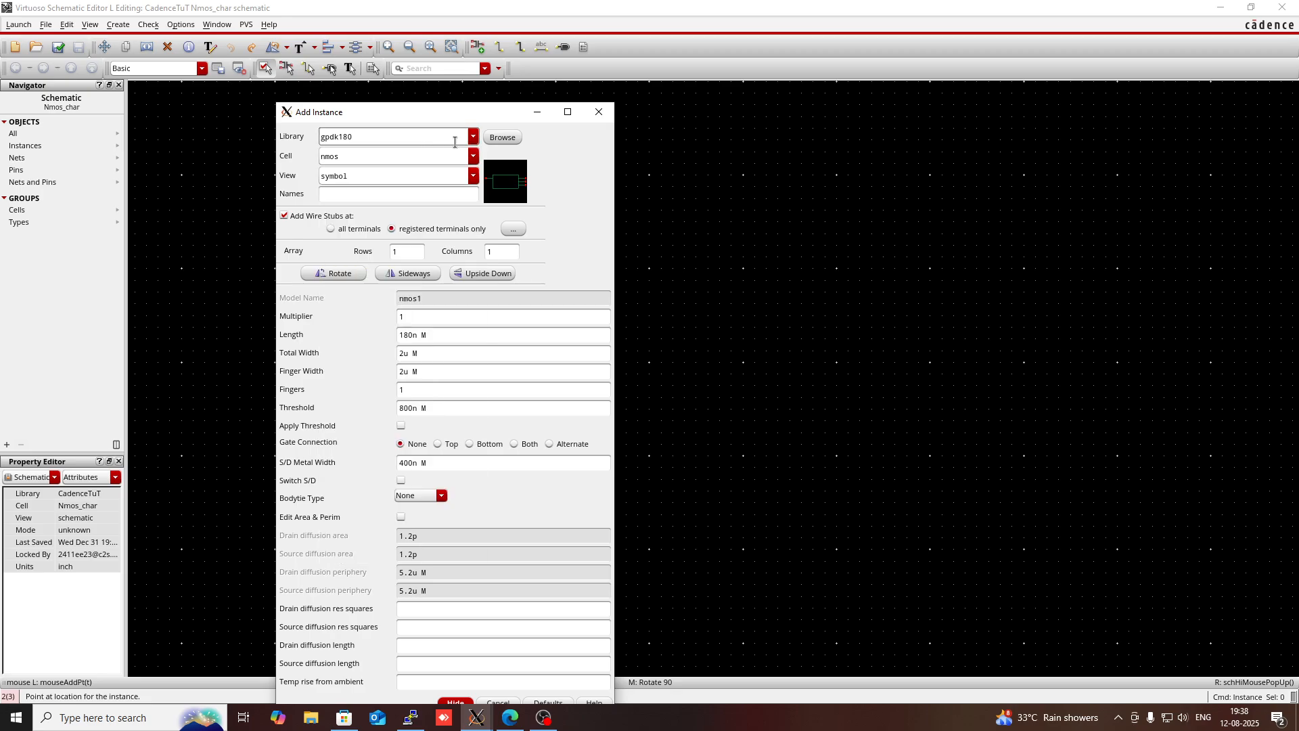
click(447, 155)
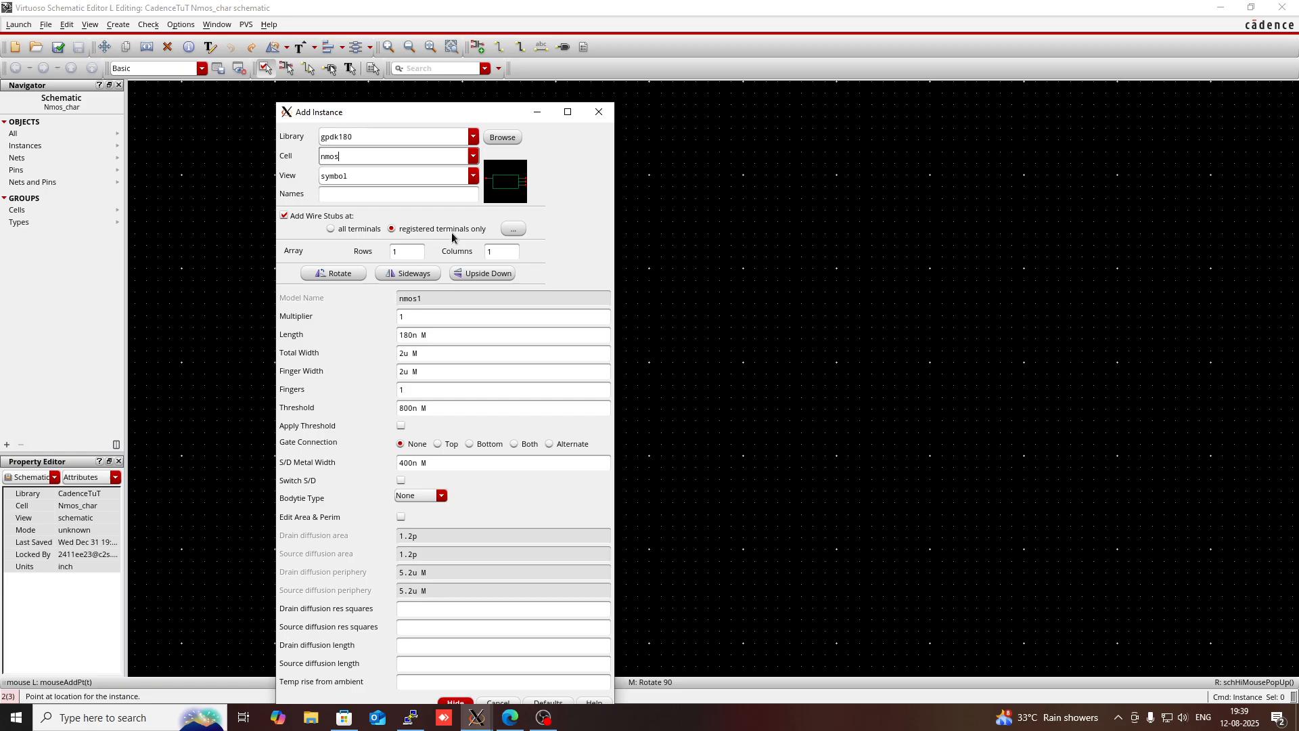
click(394, 191)
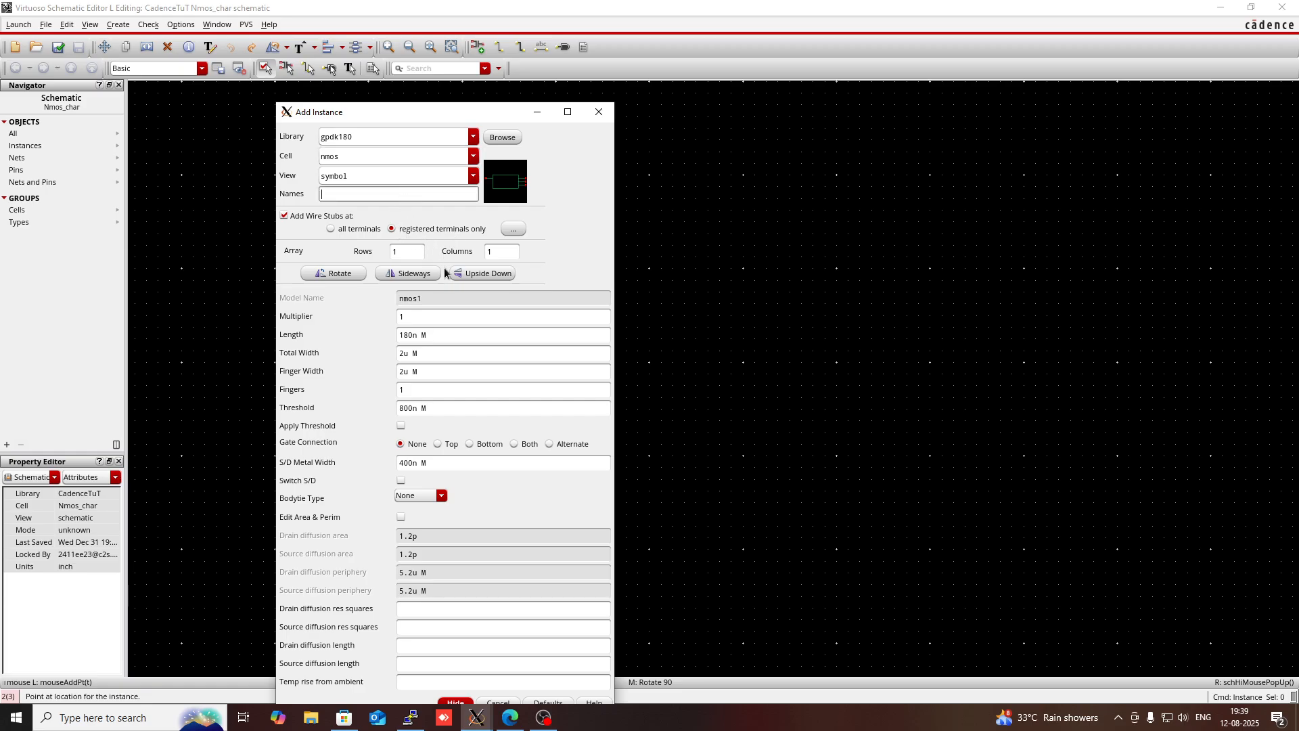
click(438, 324)
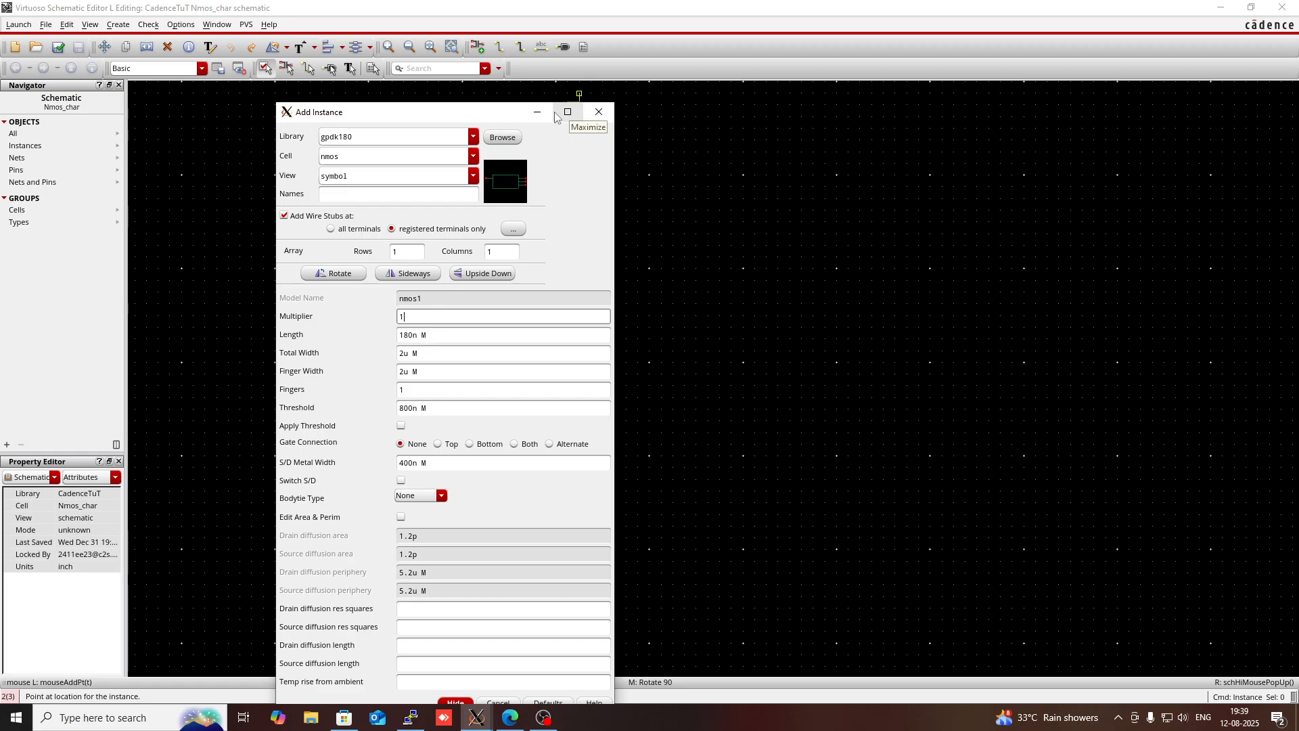
click(598, 111)
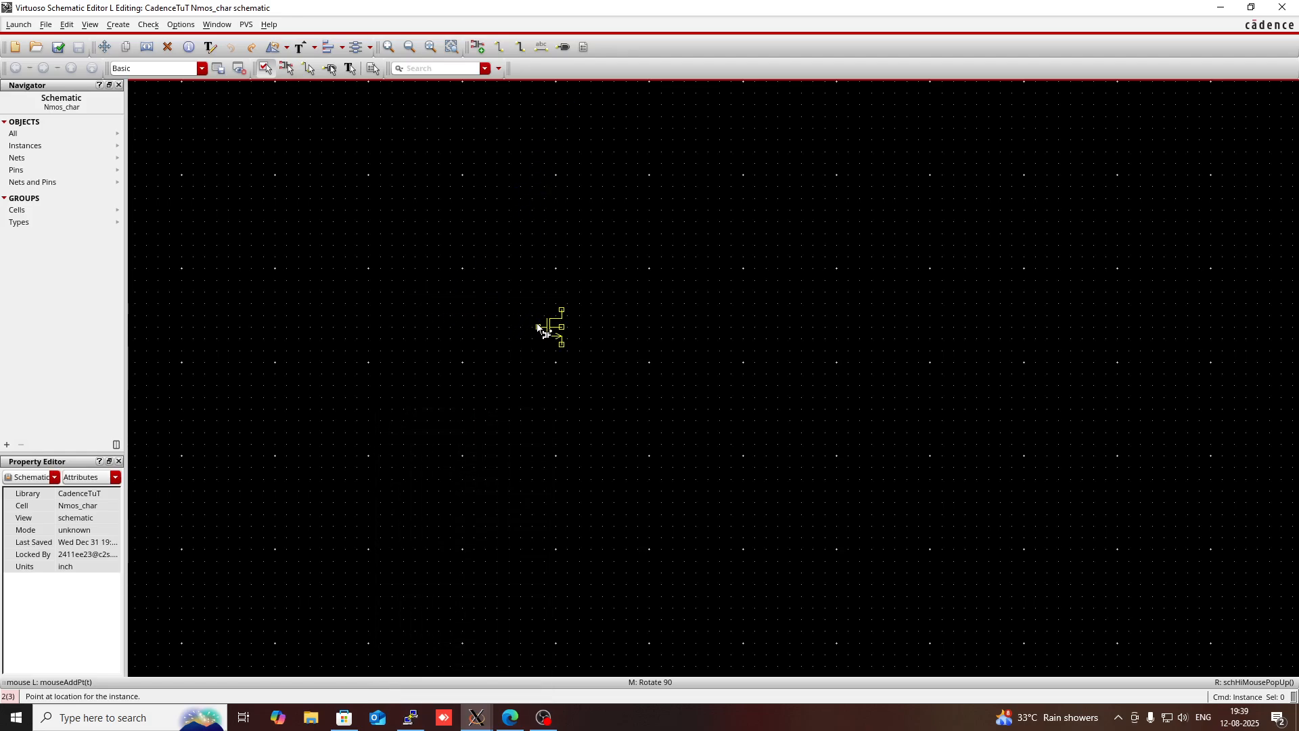
click(534, 322)
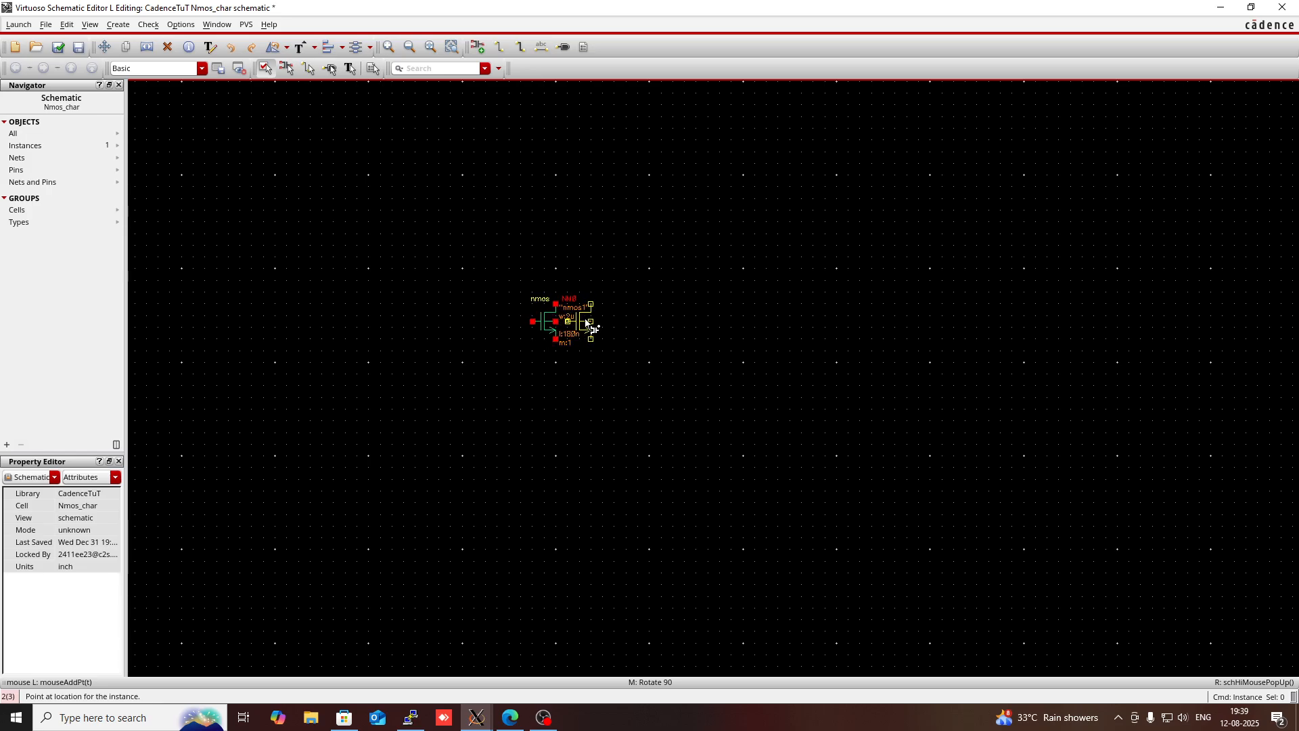
key(Escape)
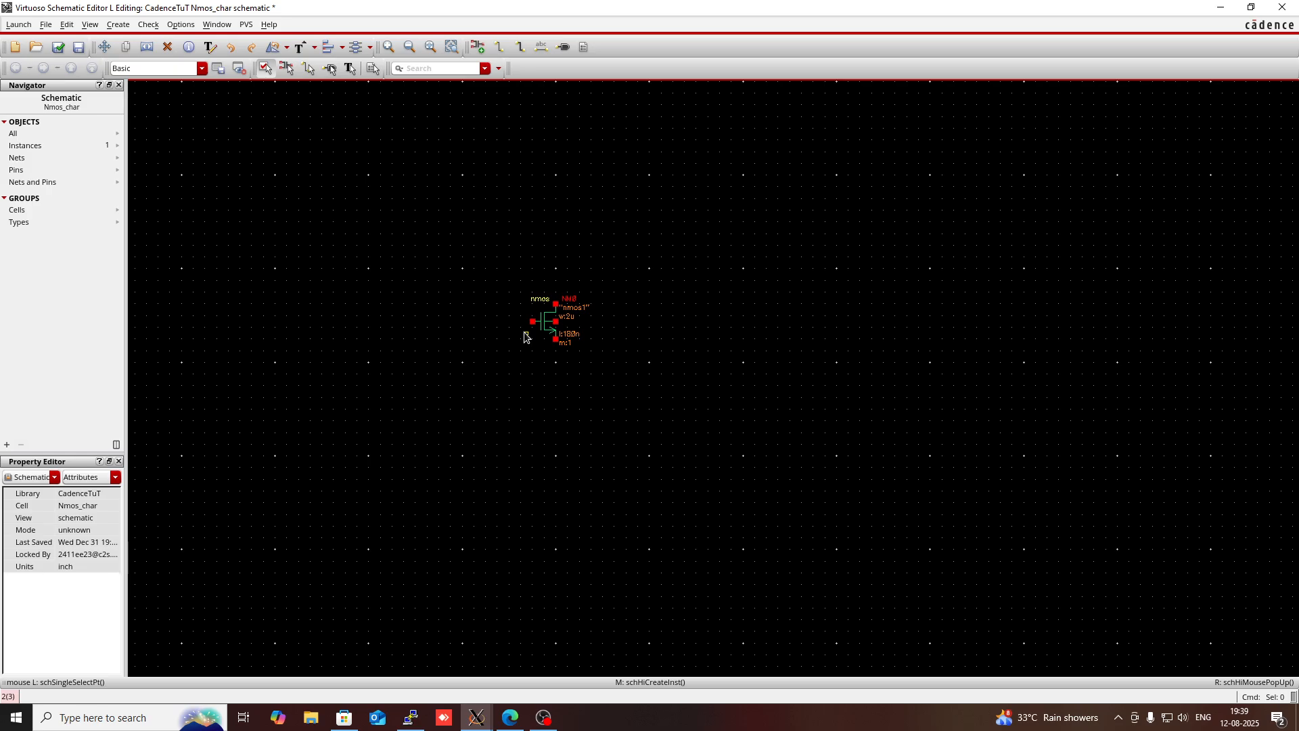
- Start adding another instance to the schematic and set its library to analogLib
key(i)
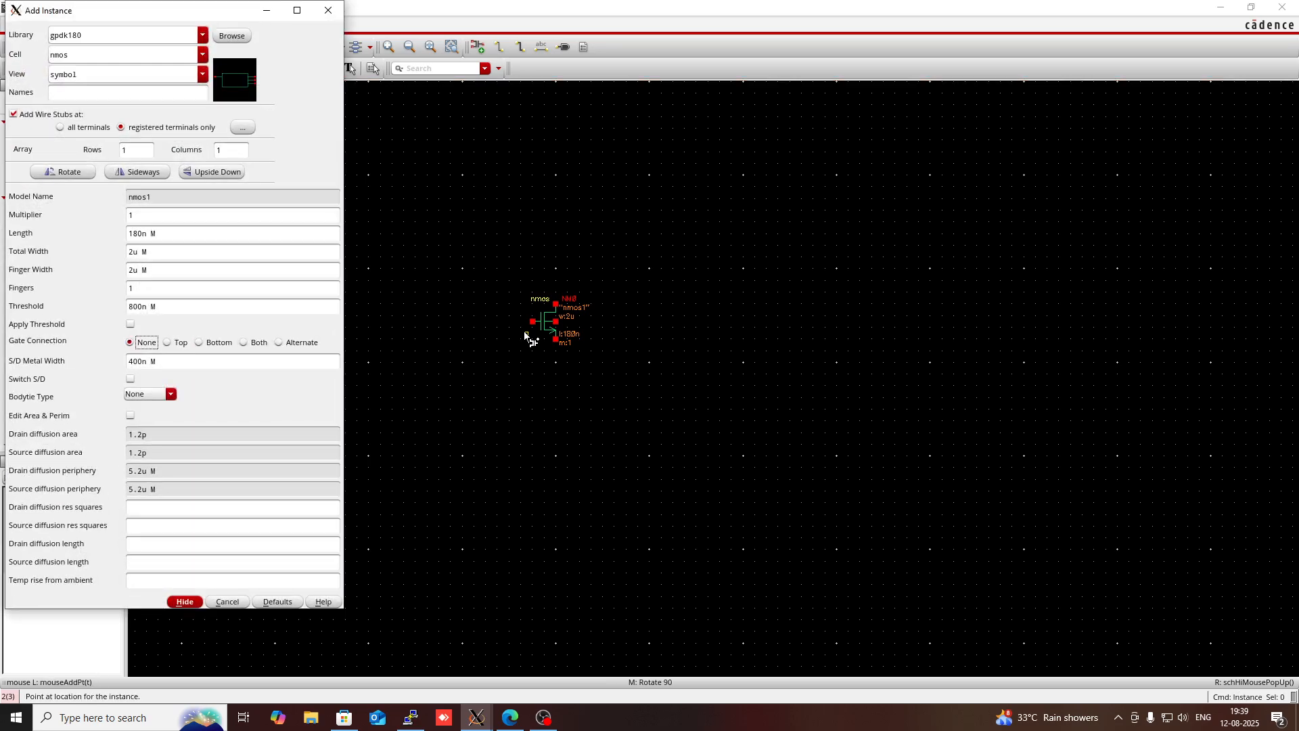
click(195, 31)
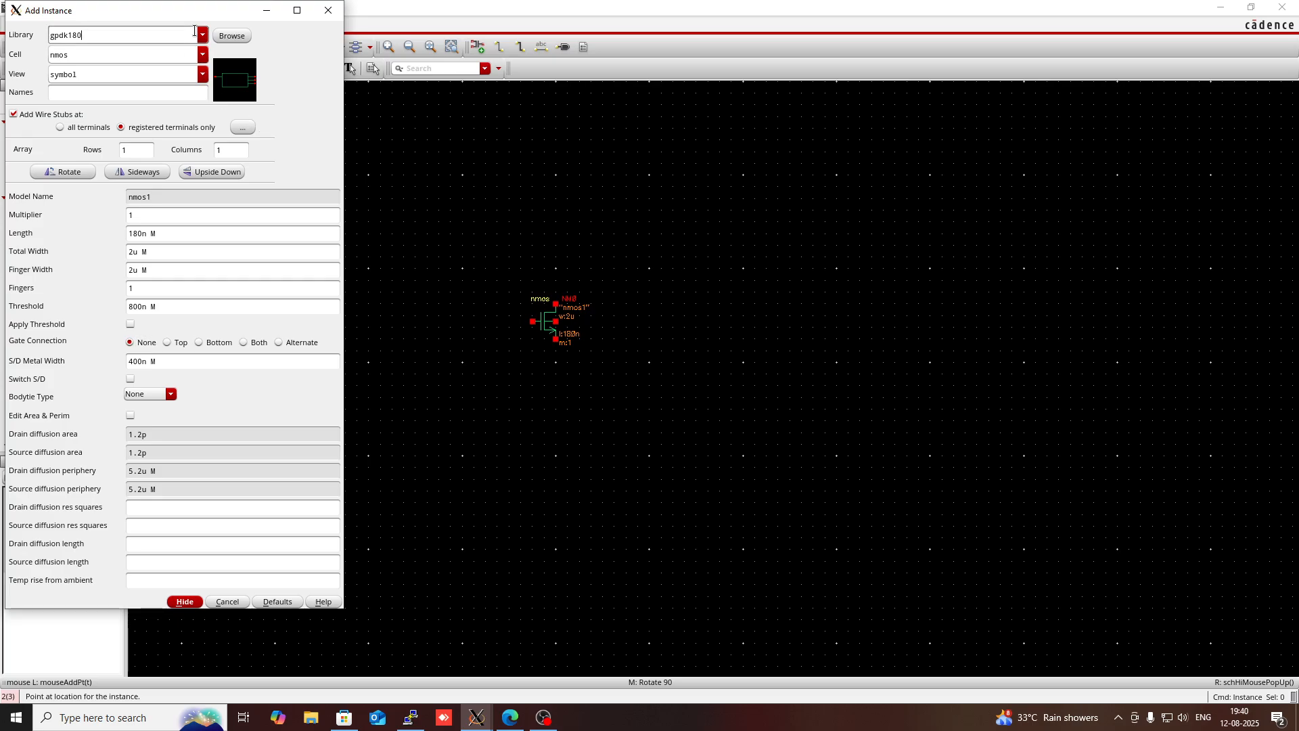
key(BackSpace)
key(BackSpace)
key(BackSpace)
key(BackSpace)
text(analog)
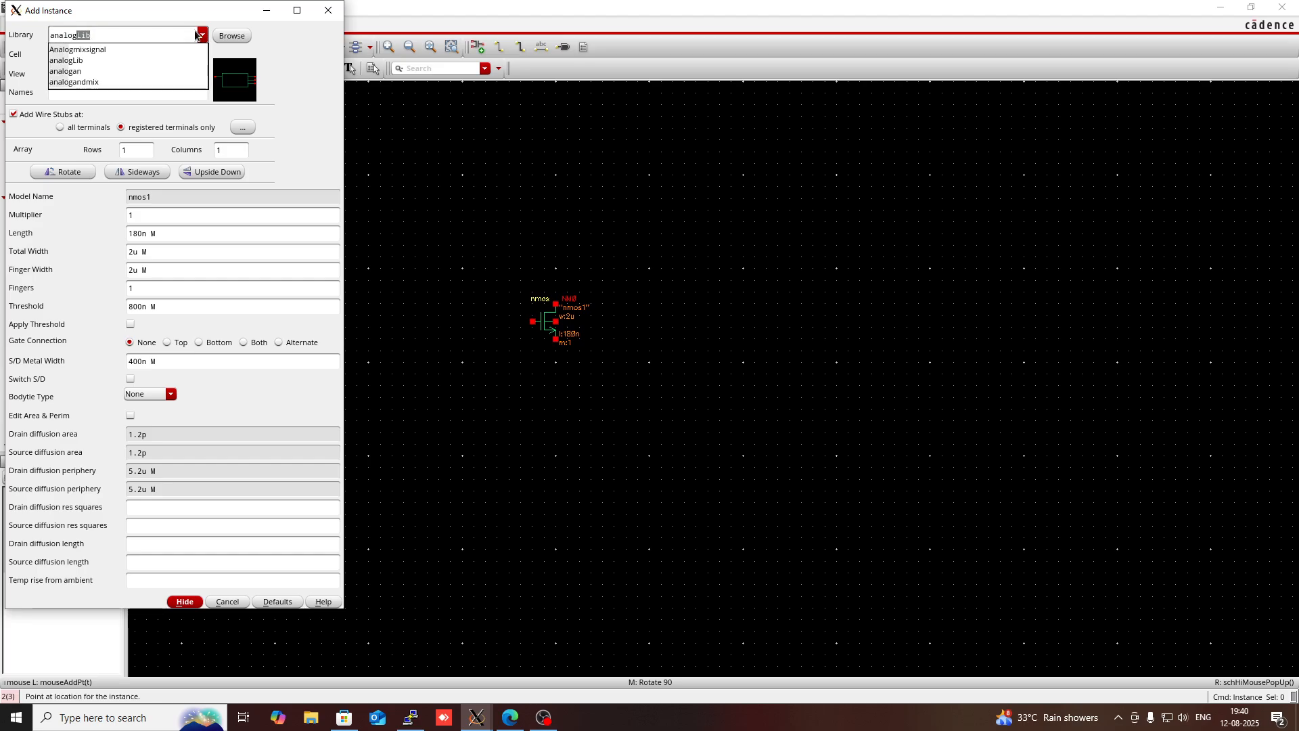
click(85, 61)
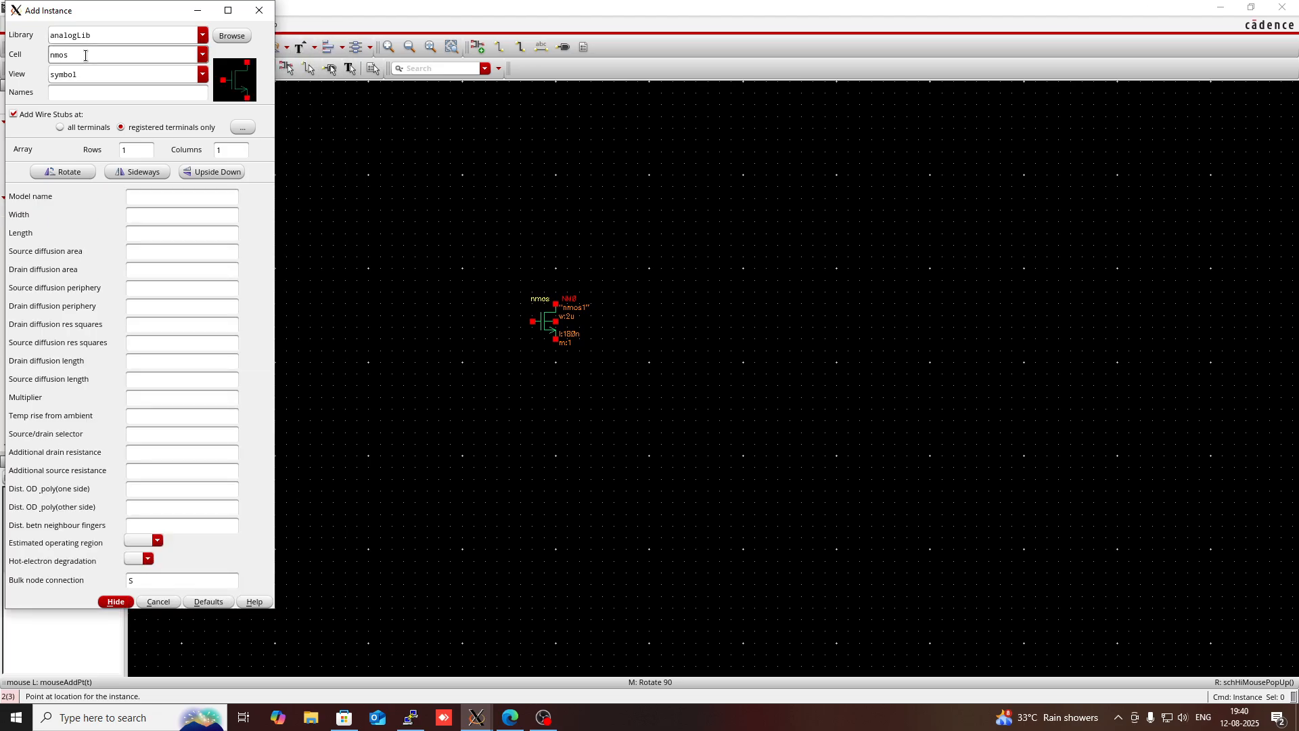
- Choose the vdc cell, set its DC voltage to 1.8 V and place one source to the lower left of the transistor
double_click(85, 55)
key(BackSpace)
text(vdc)
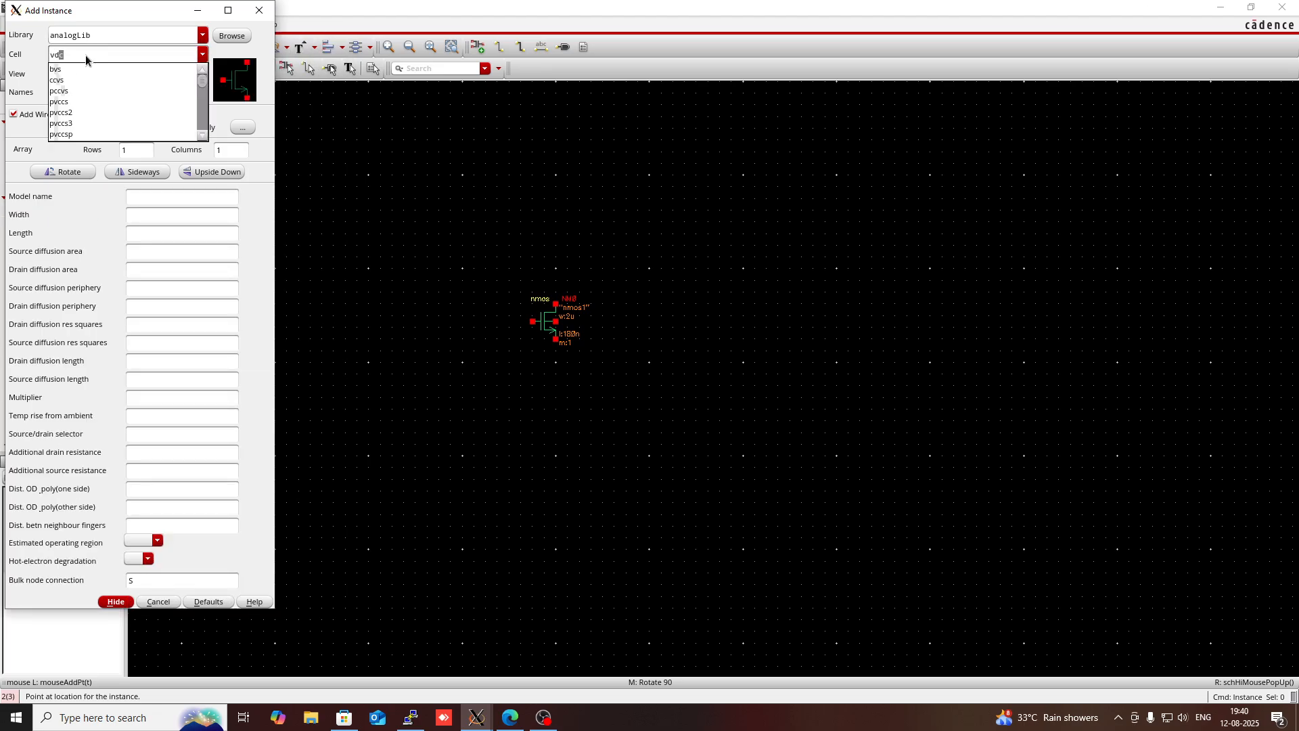
click(129, 67)
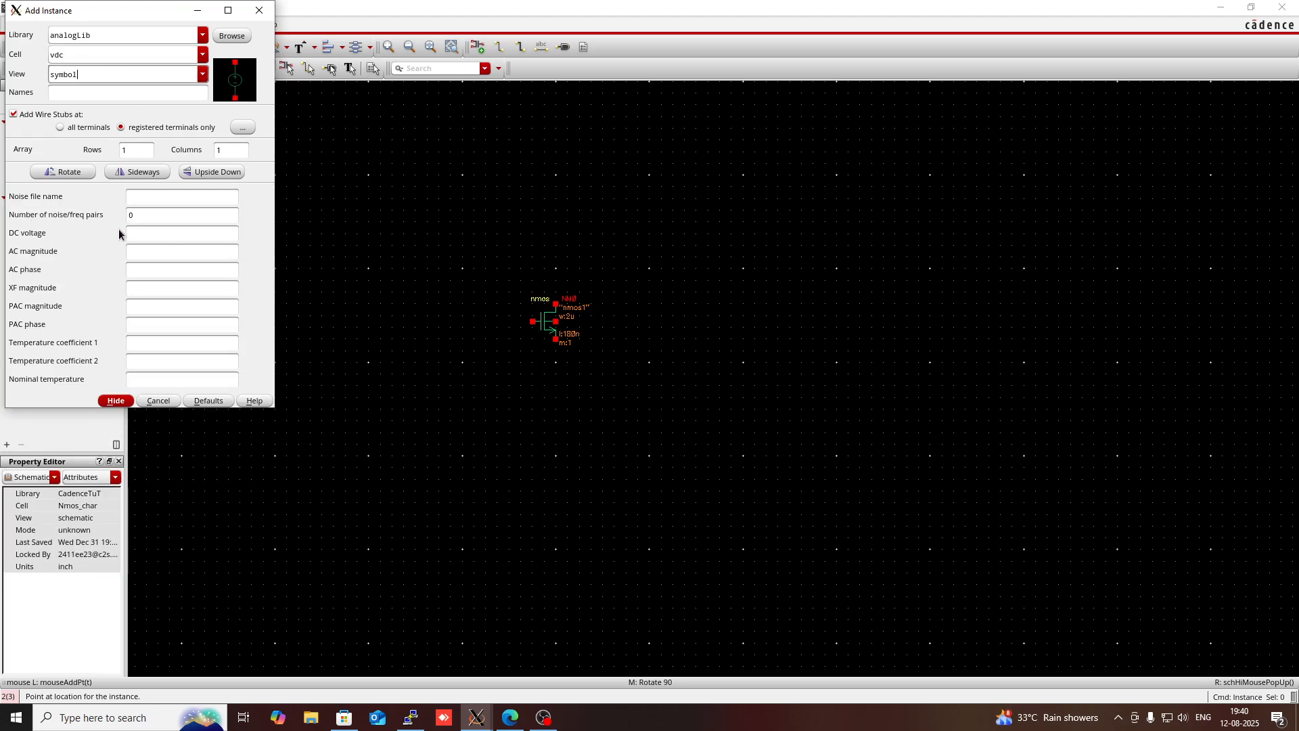
click(142, 238)
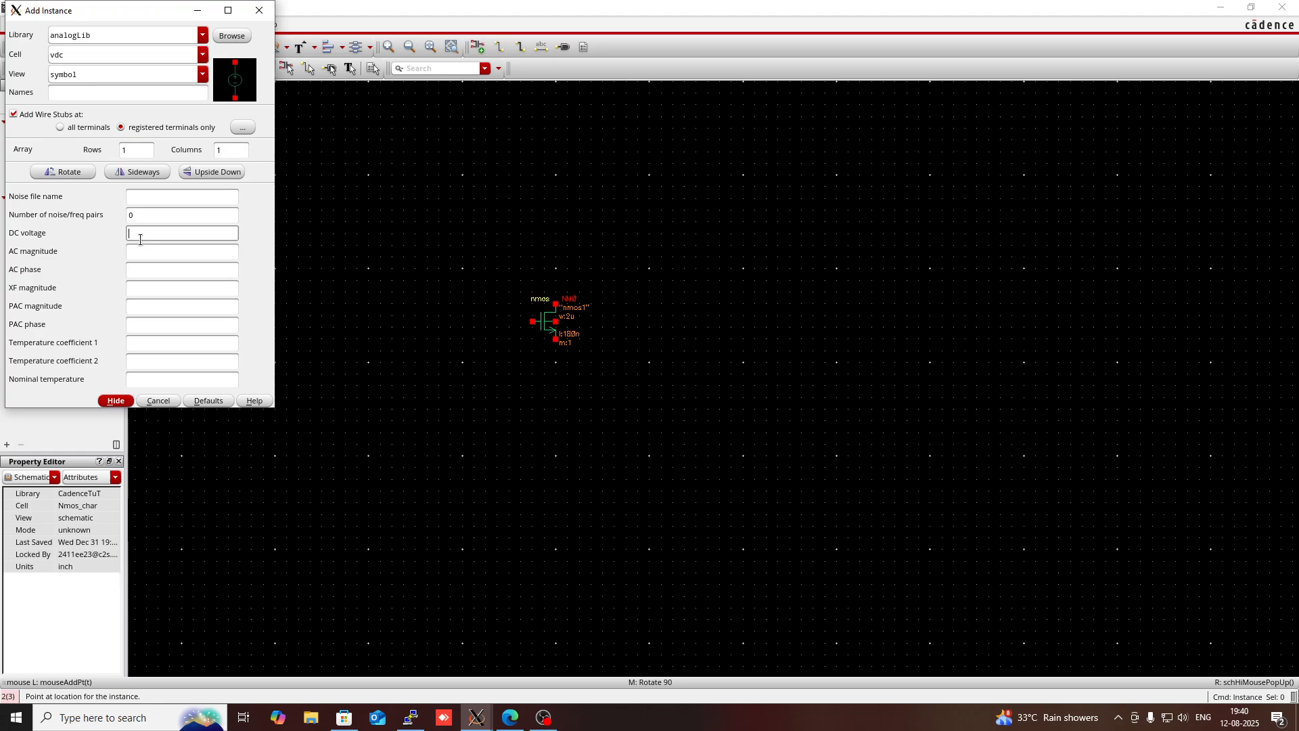
click(202, 248)
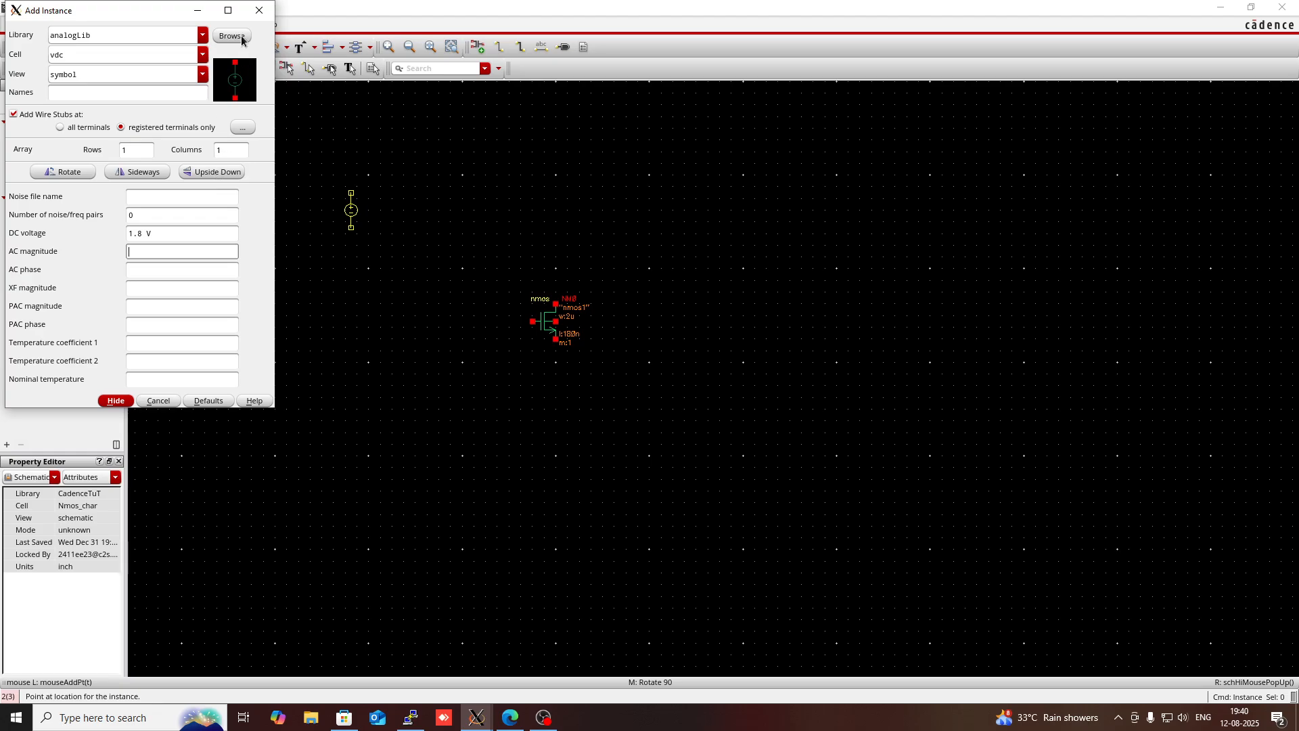
click(196, 12)
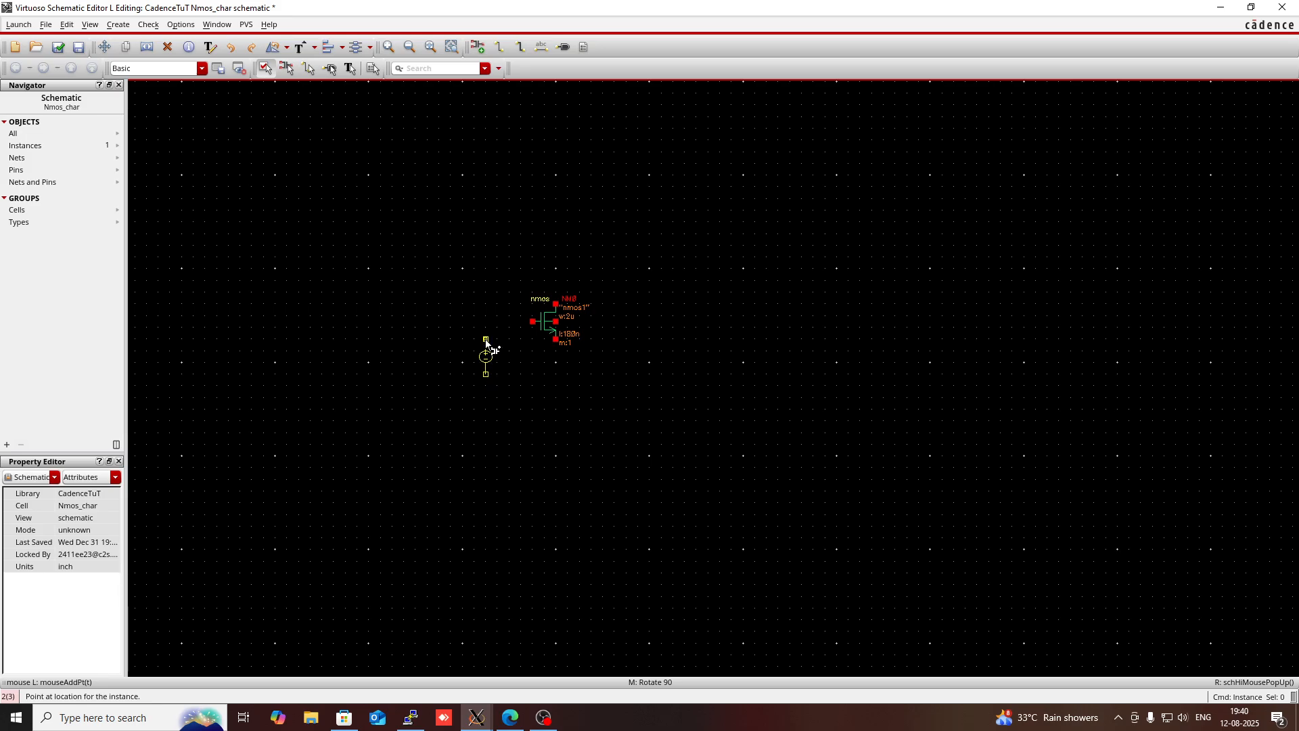
click(485, 341)
key(Escape)
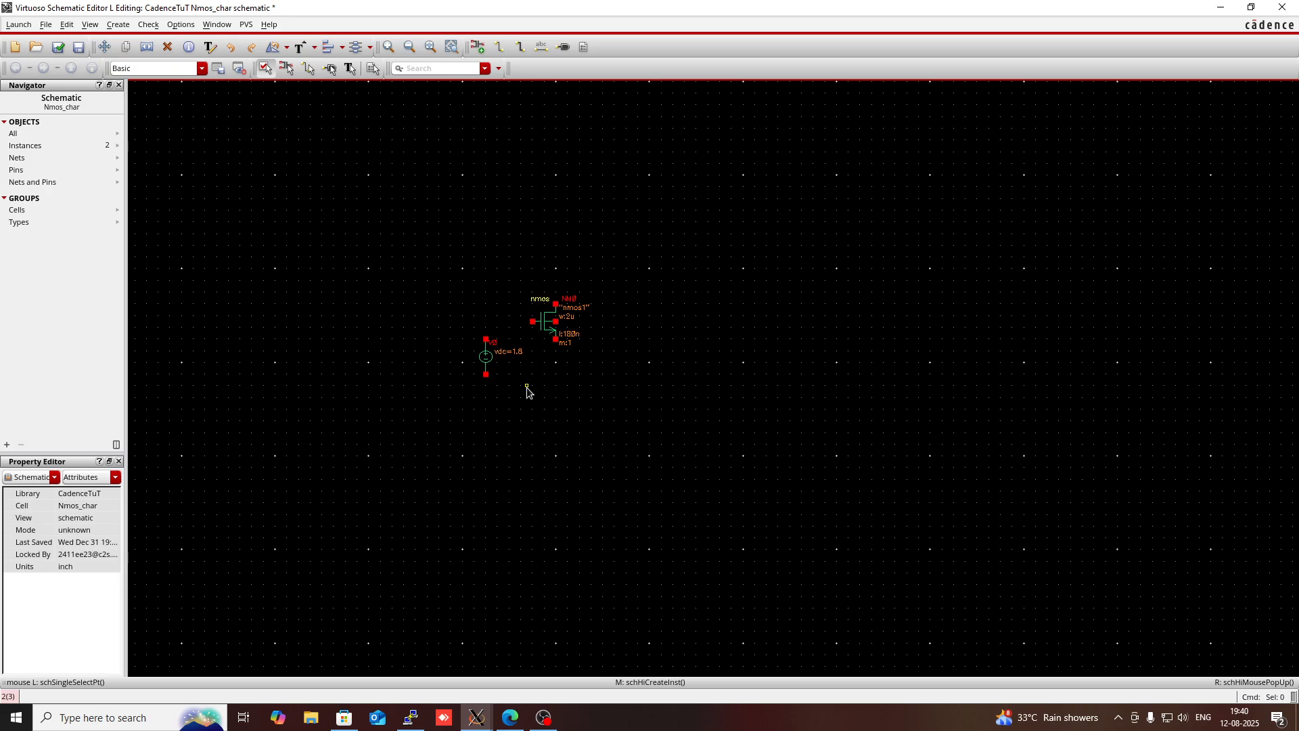
- Switch to EE311_Lab_Manual.pdf in the browser, examine the schematic editor's hot key table, and return to the schematic
mouse_move(510, 717)
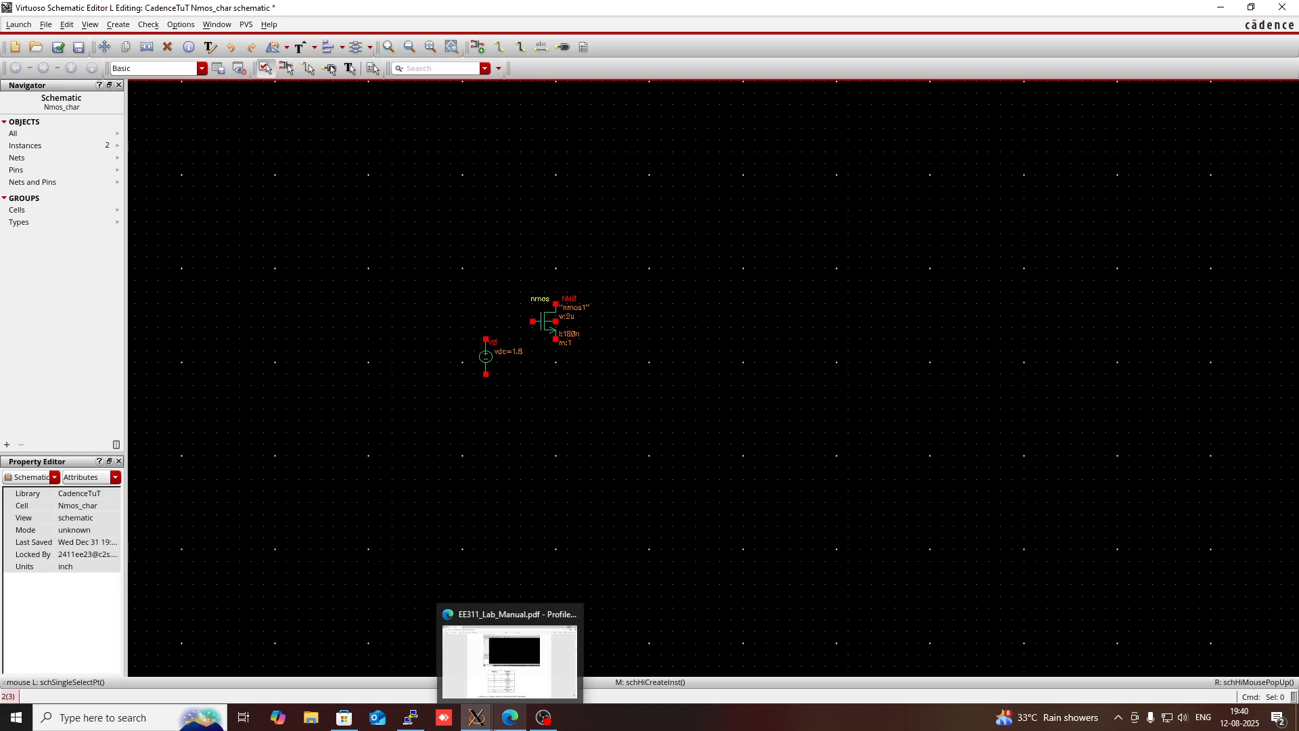
click(508, 653)
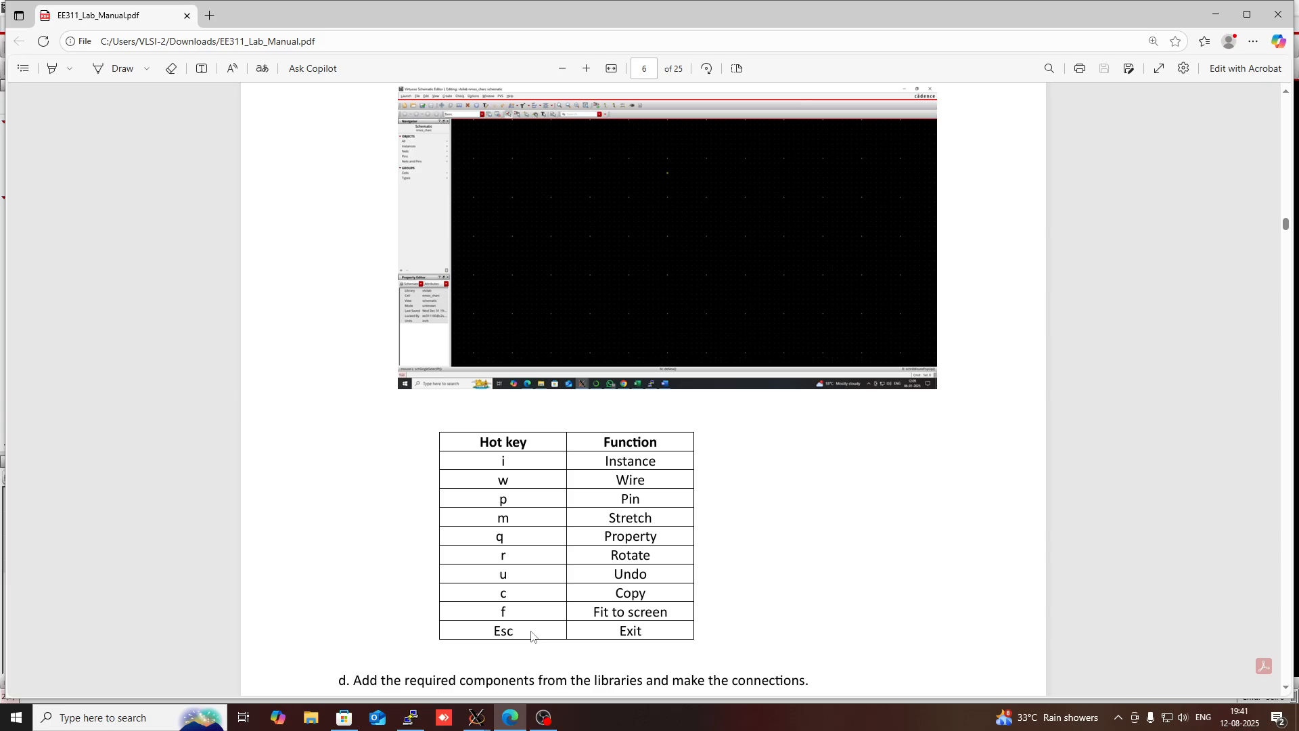
click(1203, 23)
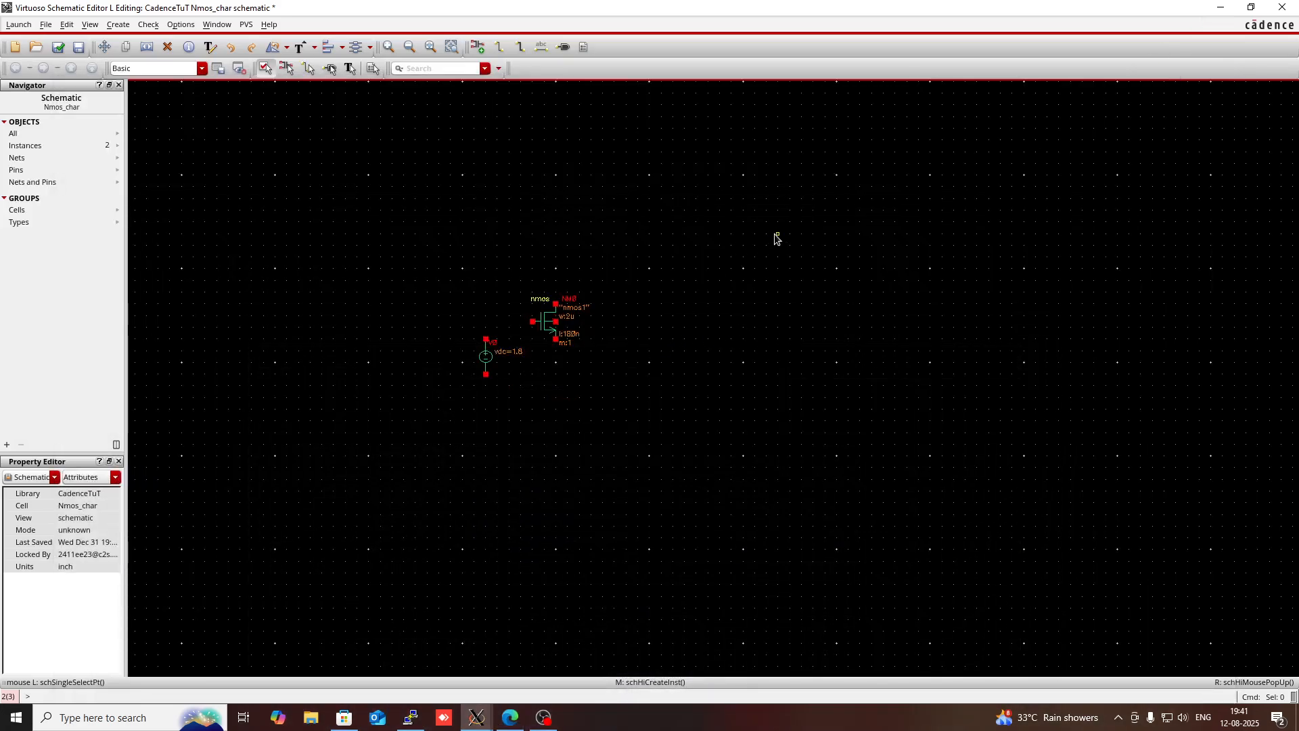
- Add a gnd instance from analogLib at the negative terminal of the vdc source
key(i)
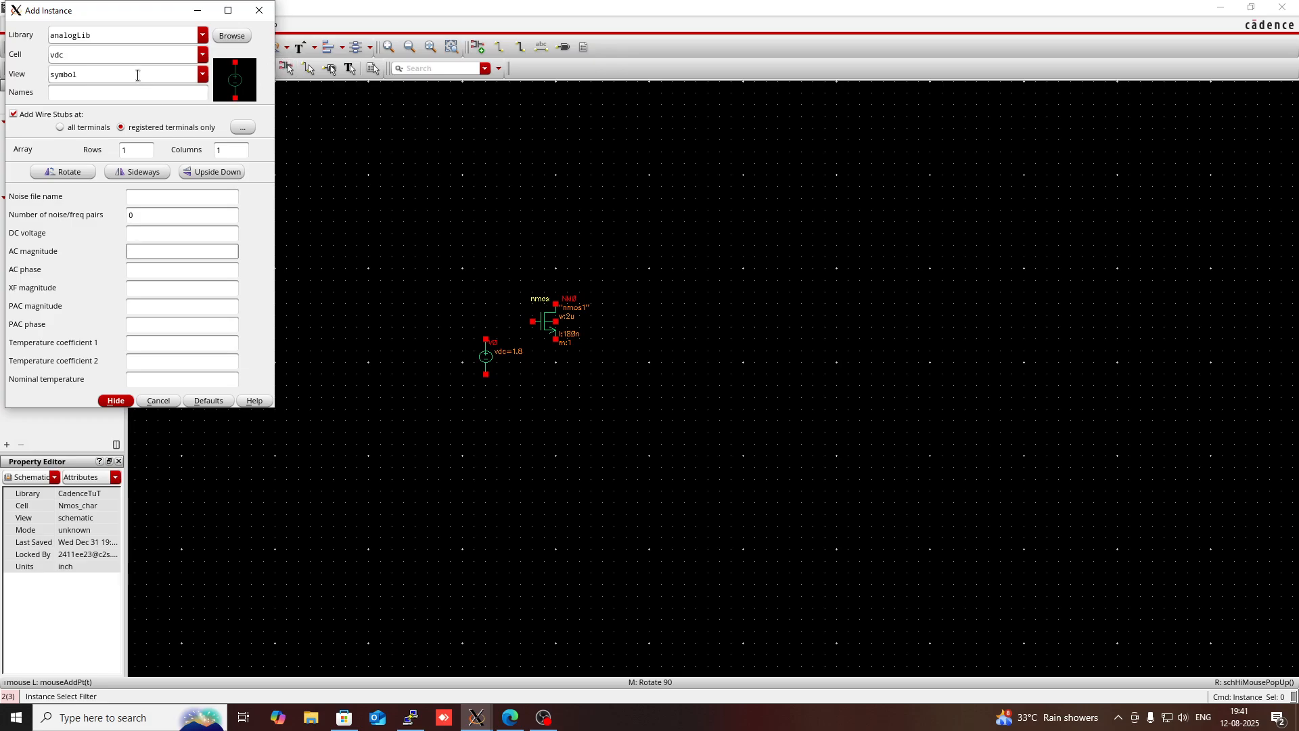
click(133, 59)
double_click(133, 60)
key(BackSpace)
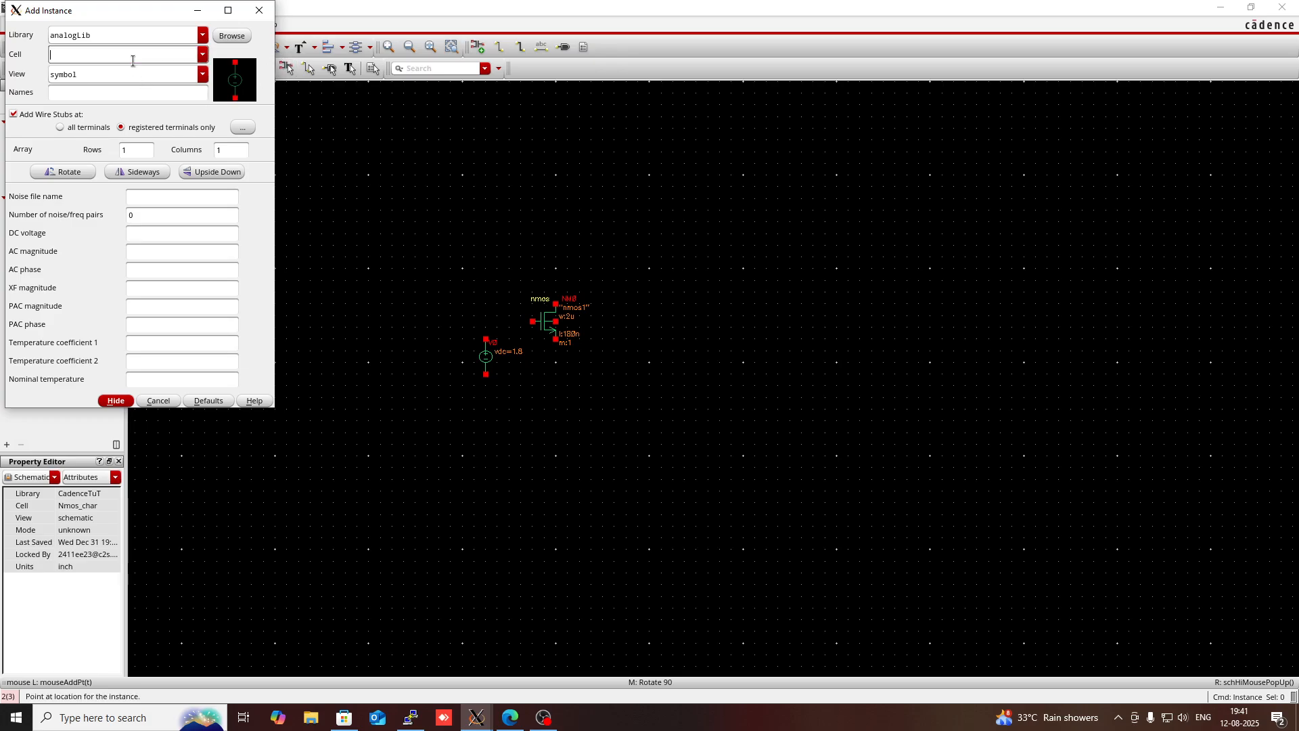
text(gnd)
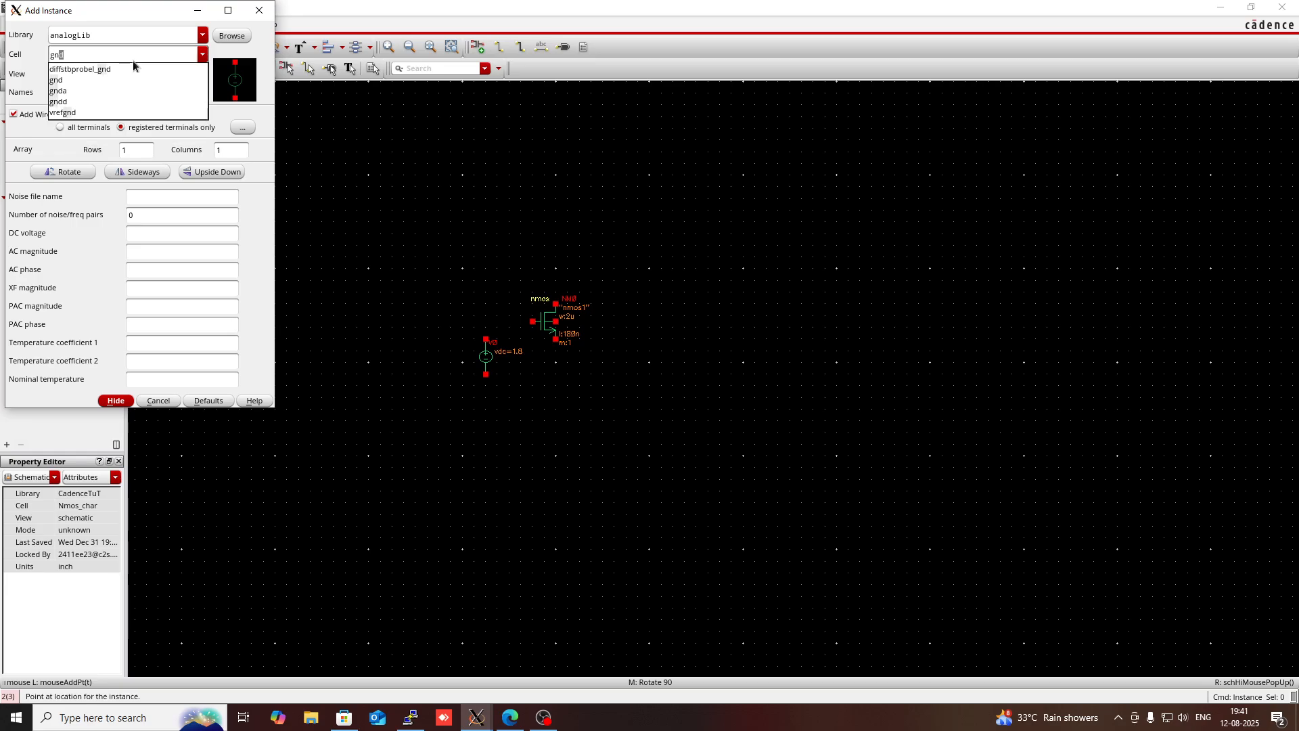
click(65, 79)
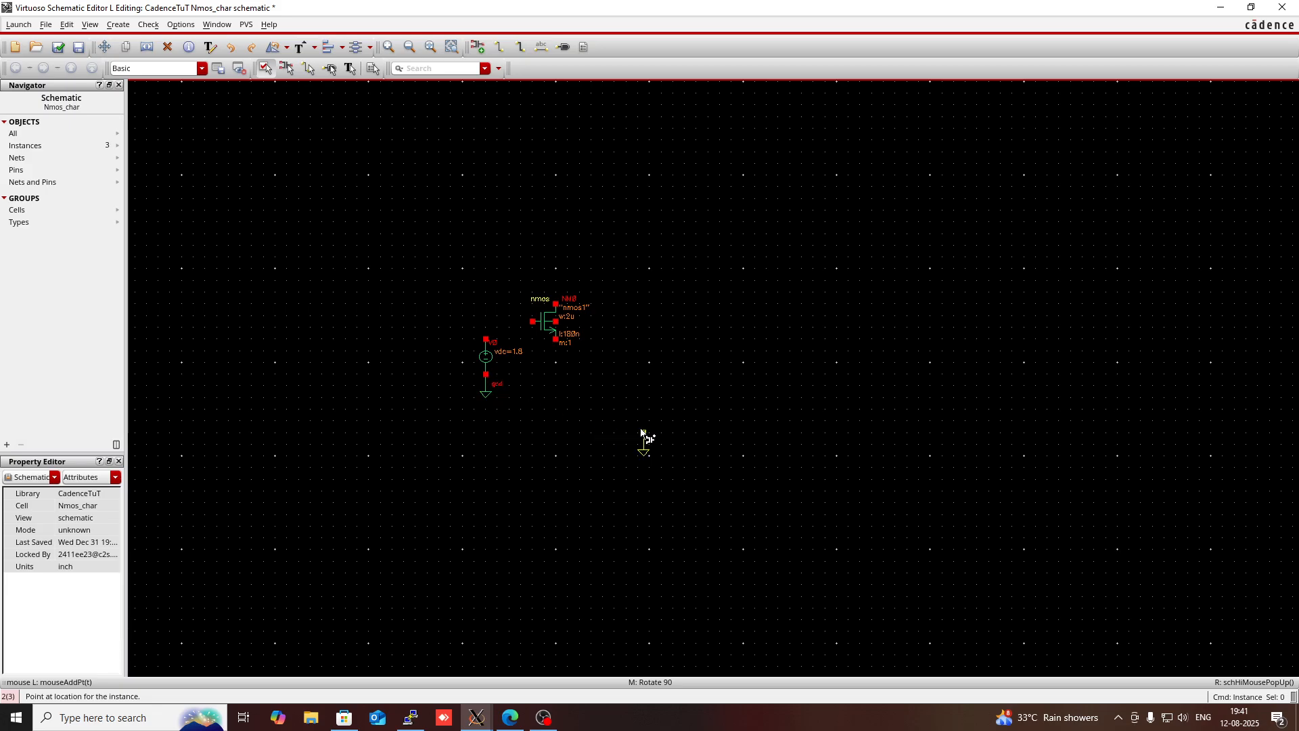
key(Escape)
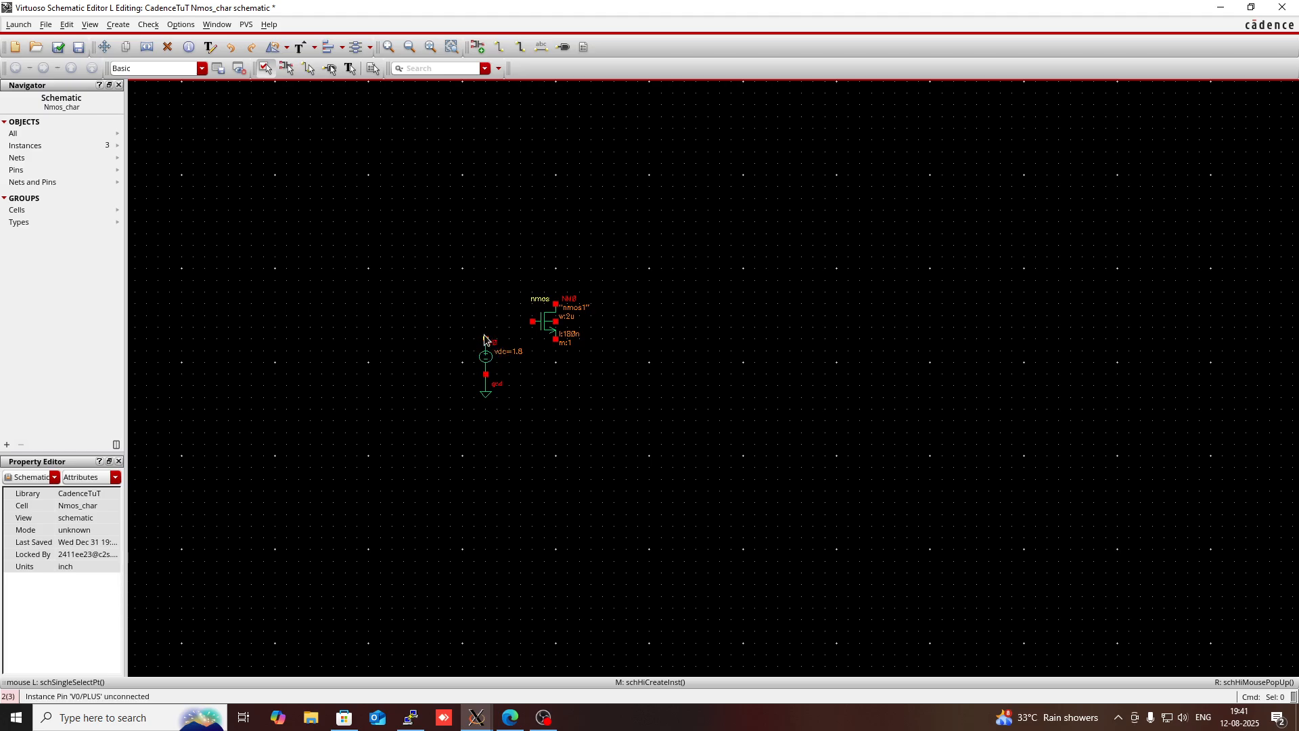
- Wire the positive terminal of the vdc source to the transistor's gate
key(w)
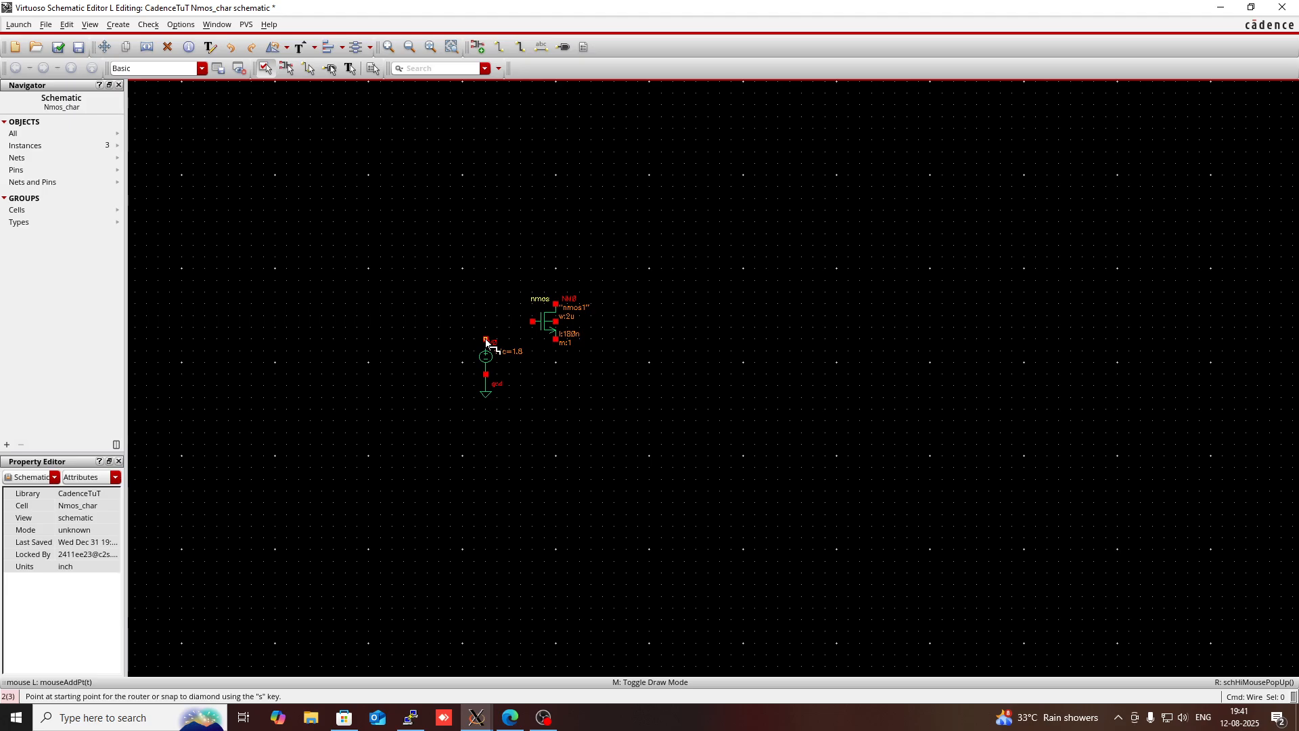
click(487, 340)
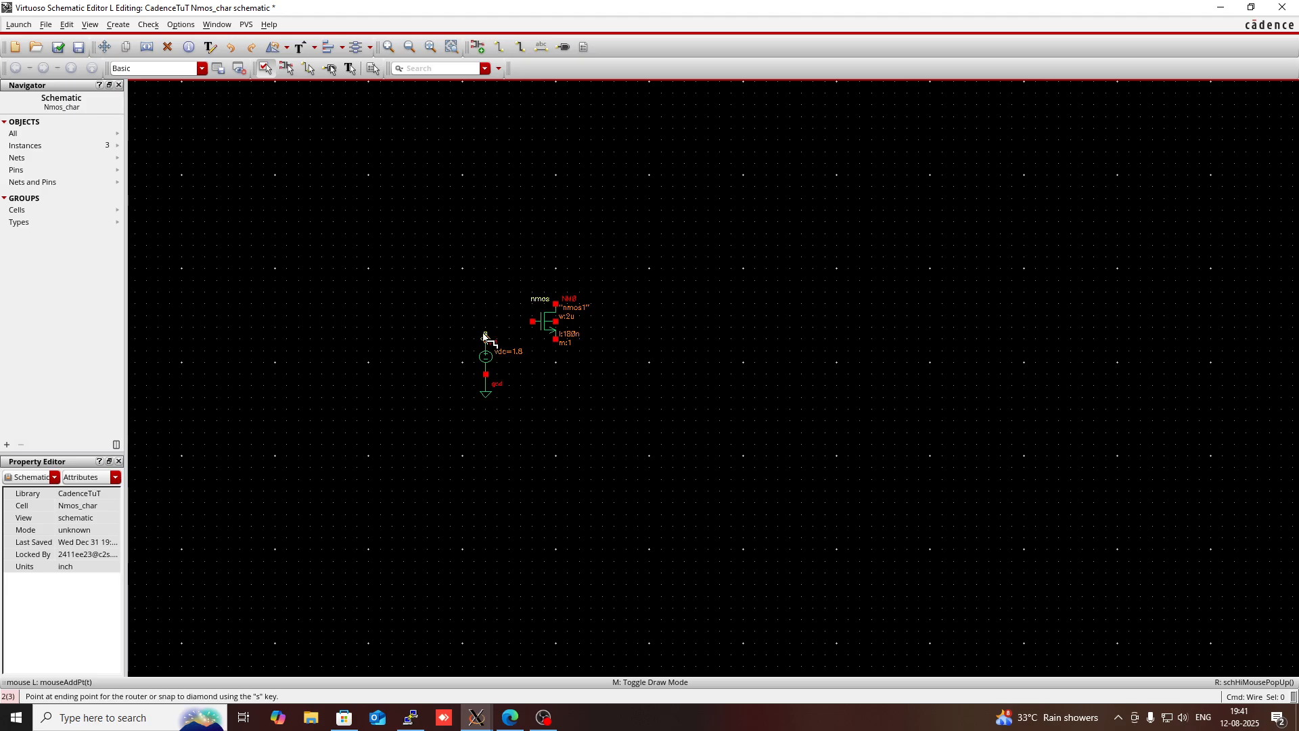
click(533, 322)
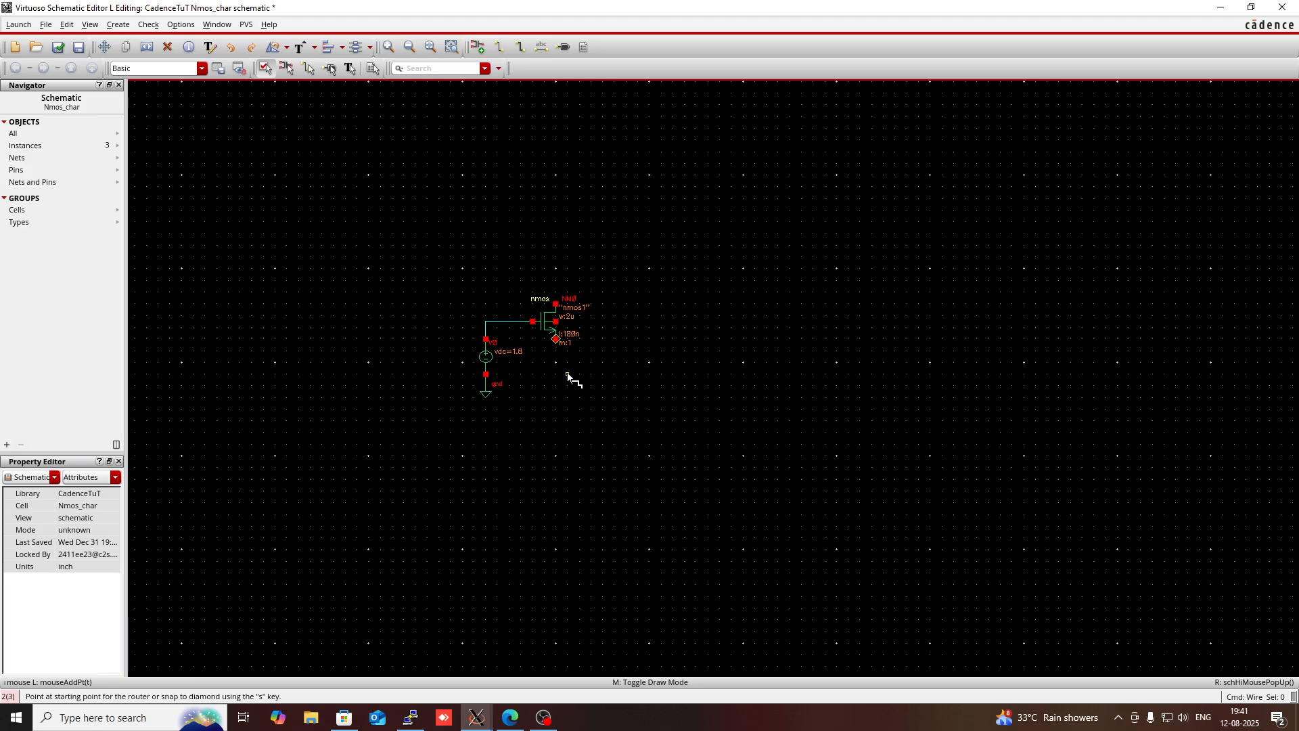
key(Escape)
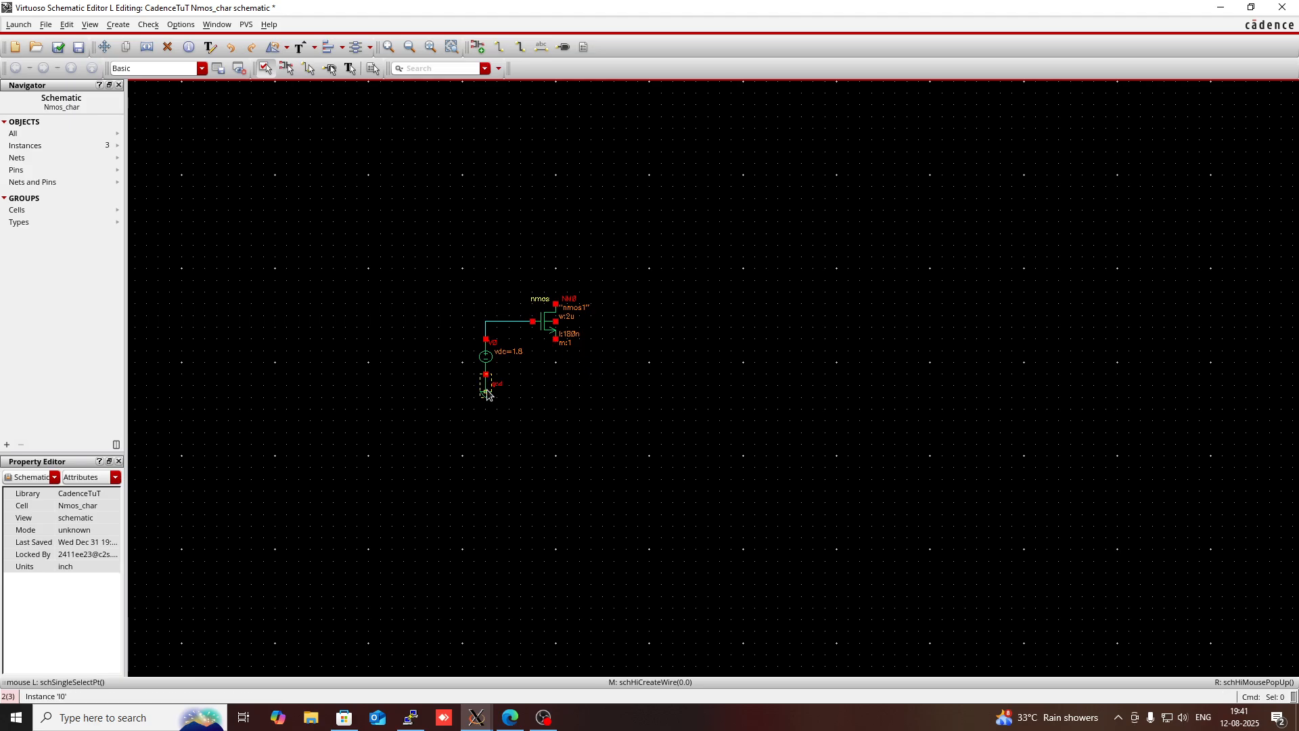
- Copy the gnd symbol and place the copy just below the transistor's source terminal
key(c)
click(487, 394)
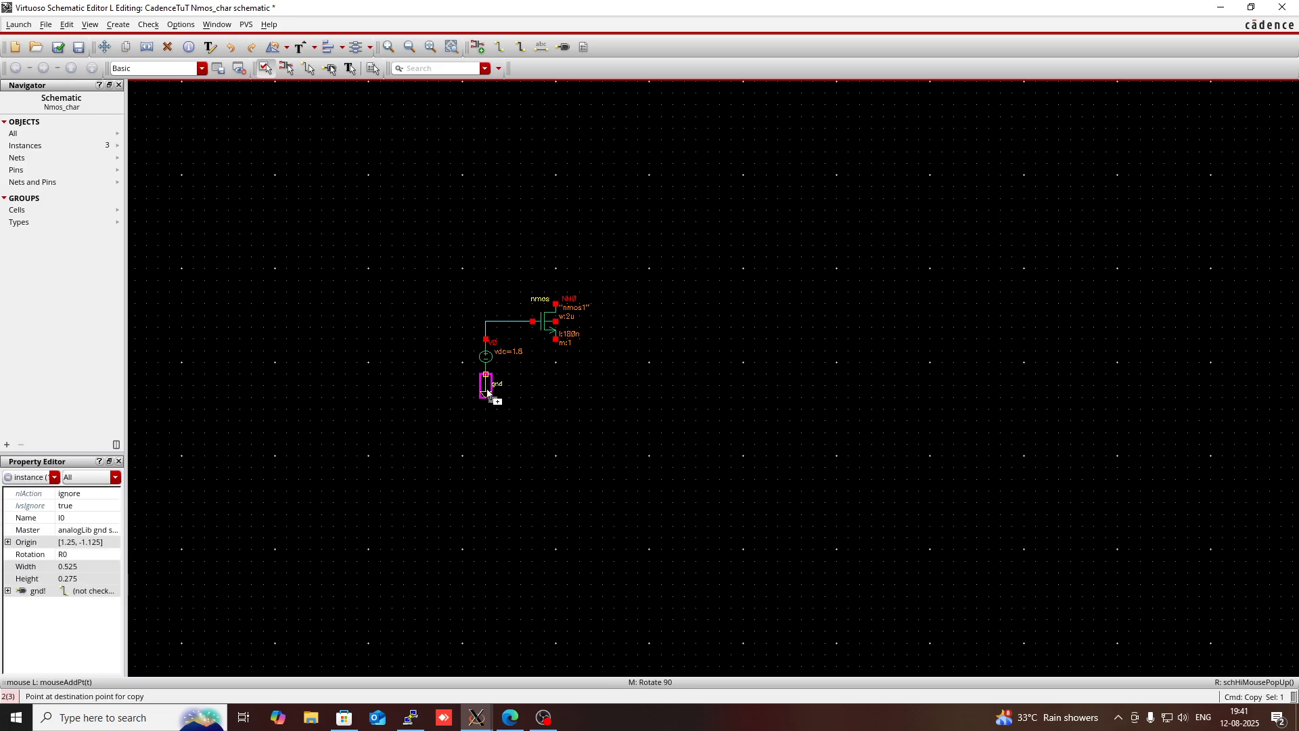
click(557, 382)
key(Escape)
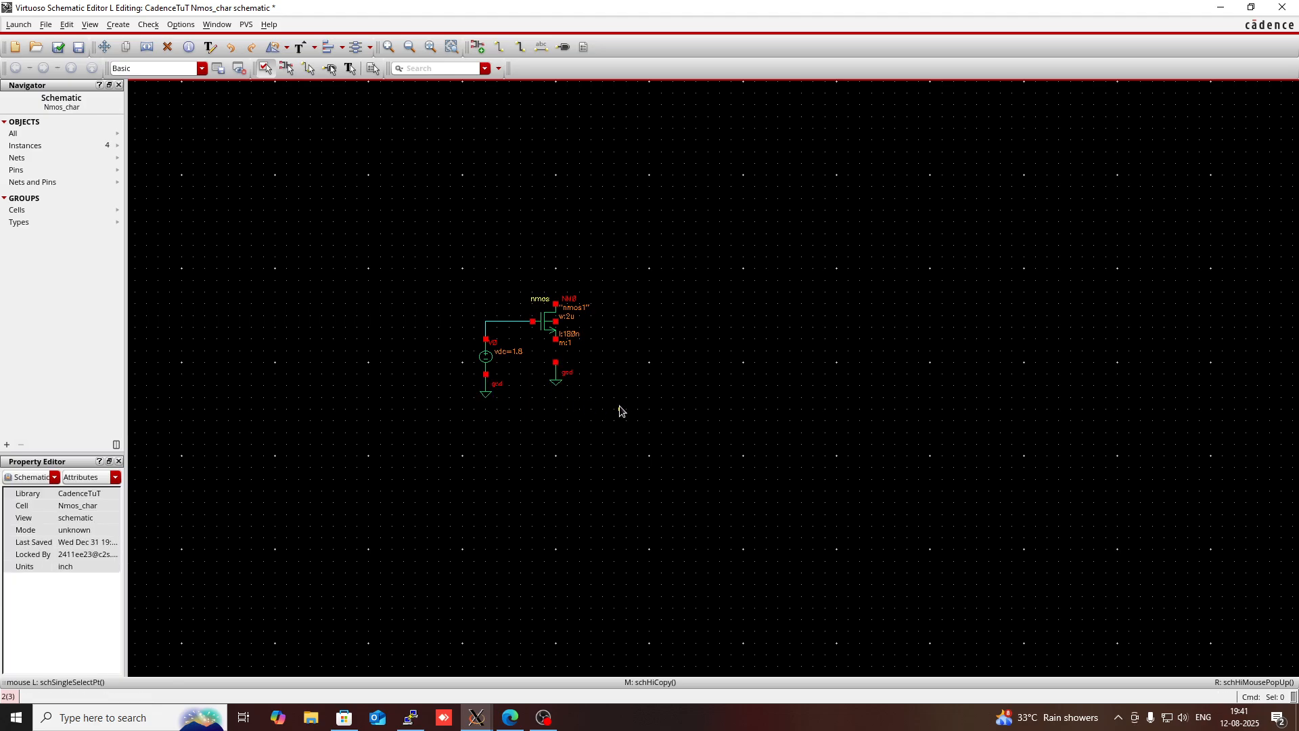
- Wire the transistor's source to the ground below it and connect its body terminal to that same wire
key(w)
click(557, 341)
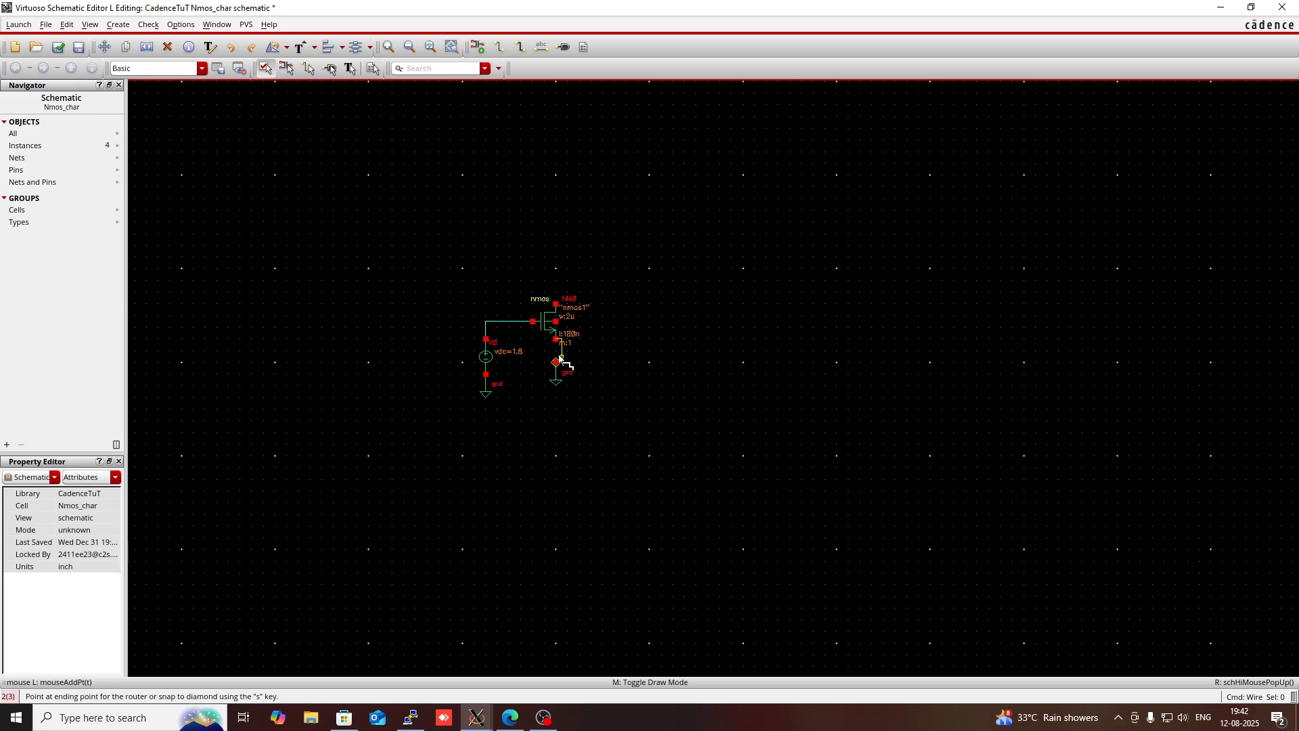
click(556, 363)
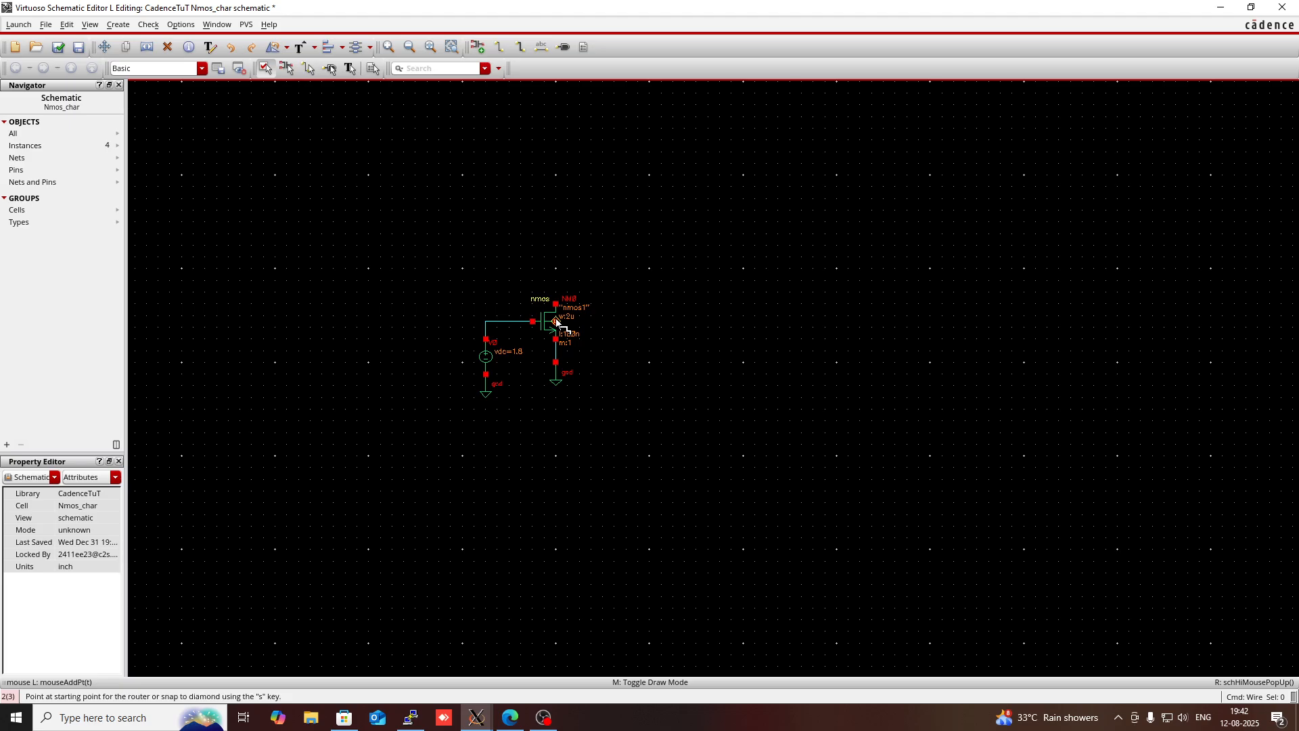
click(557, 321)
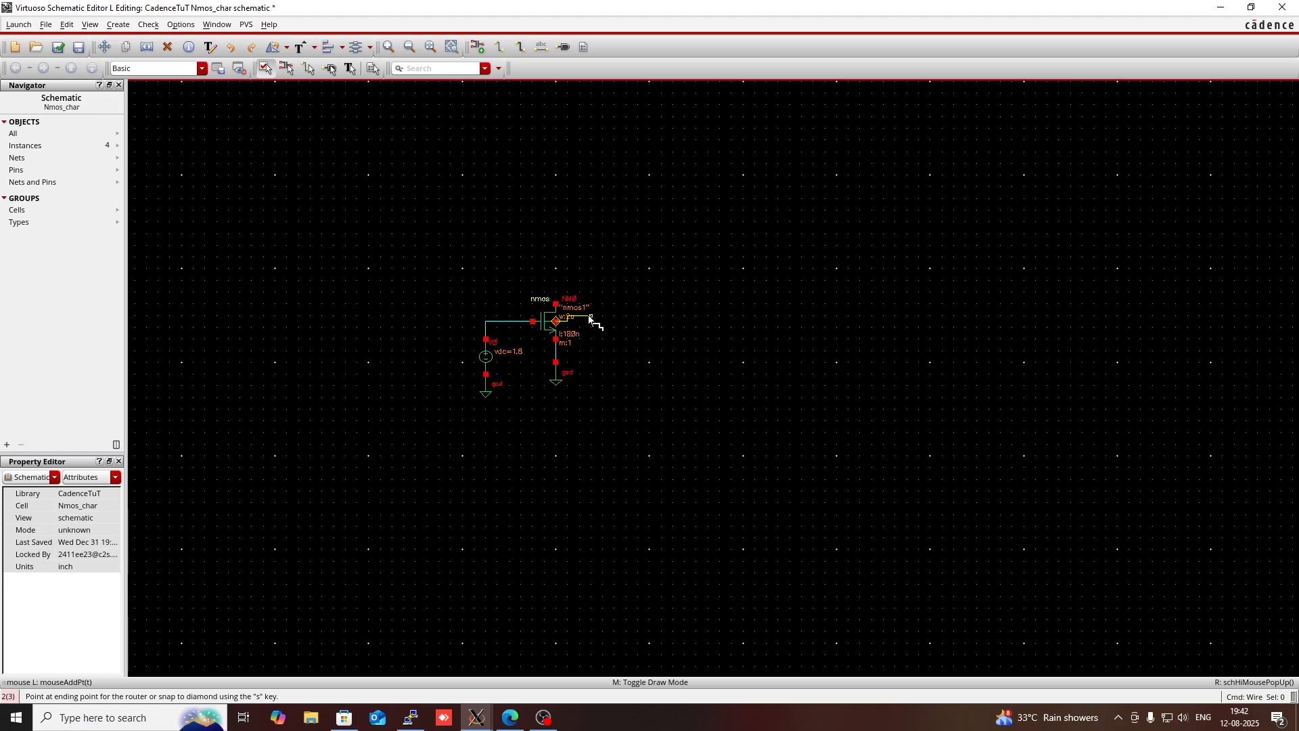
click(562, 351)
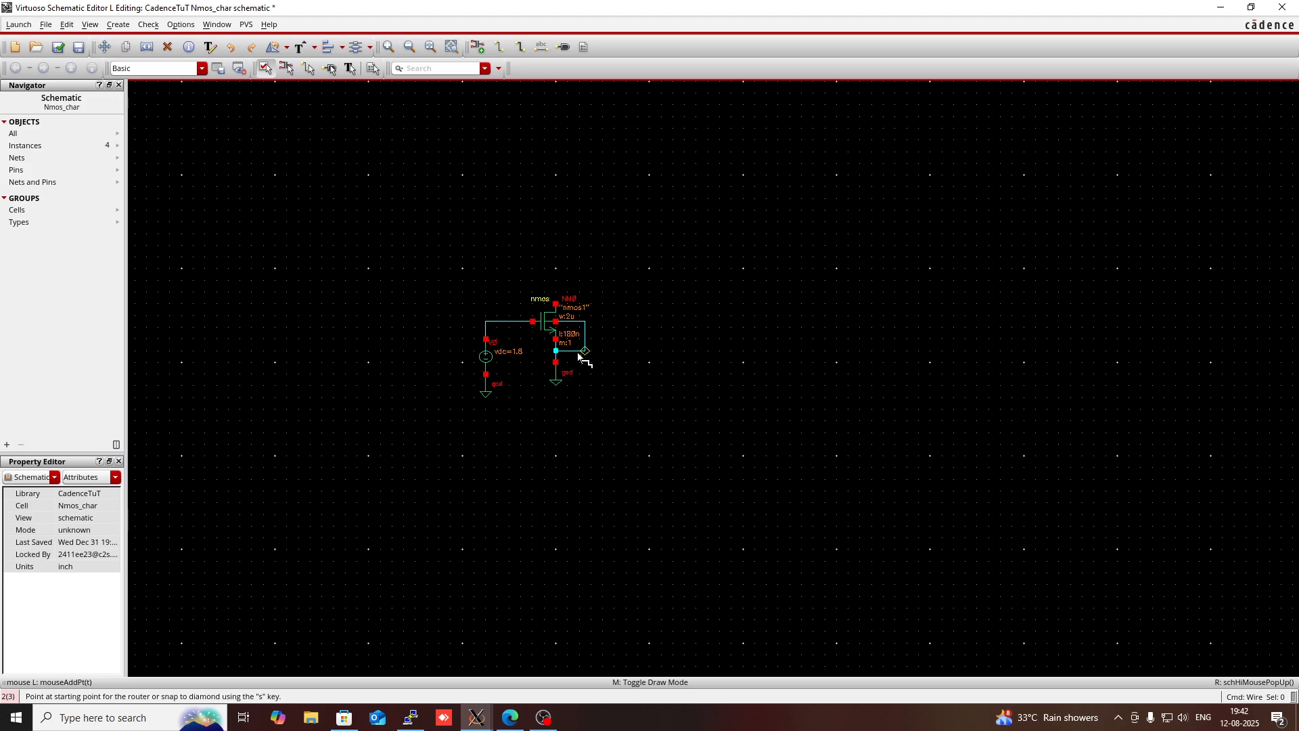
key(Escape)
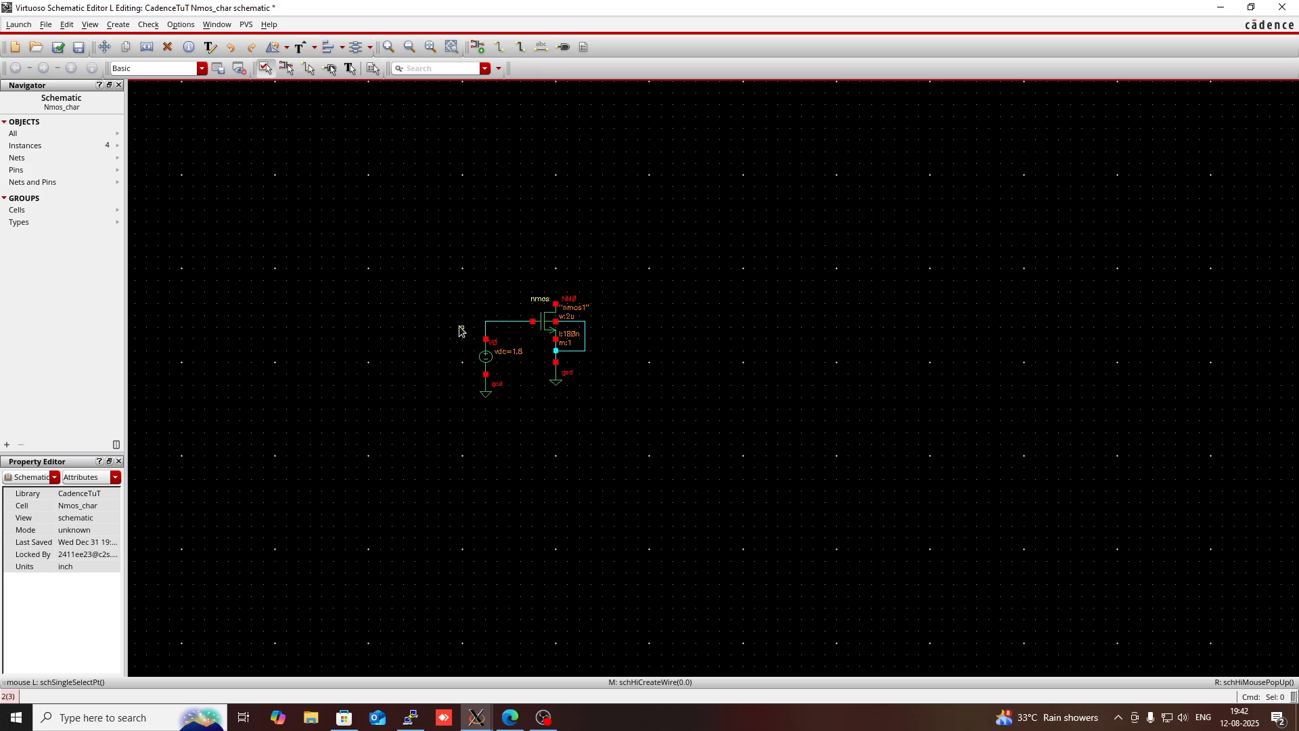
- Copy the vdc source together with its ground and place the copy to the right of the transistor
drag(463, 327, 532, 441)
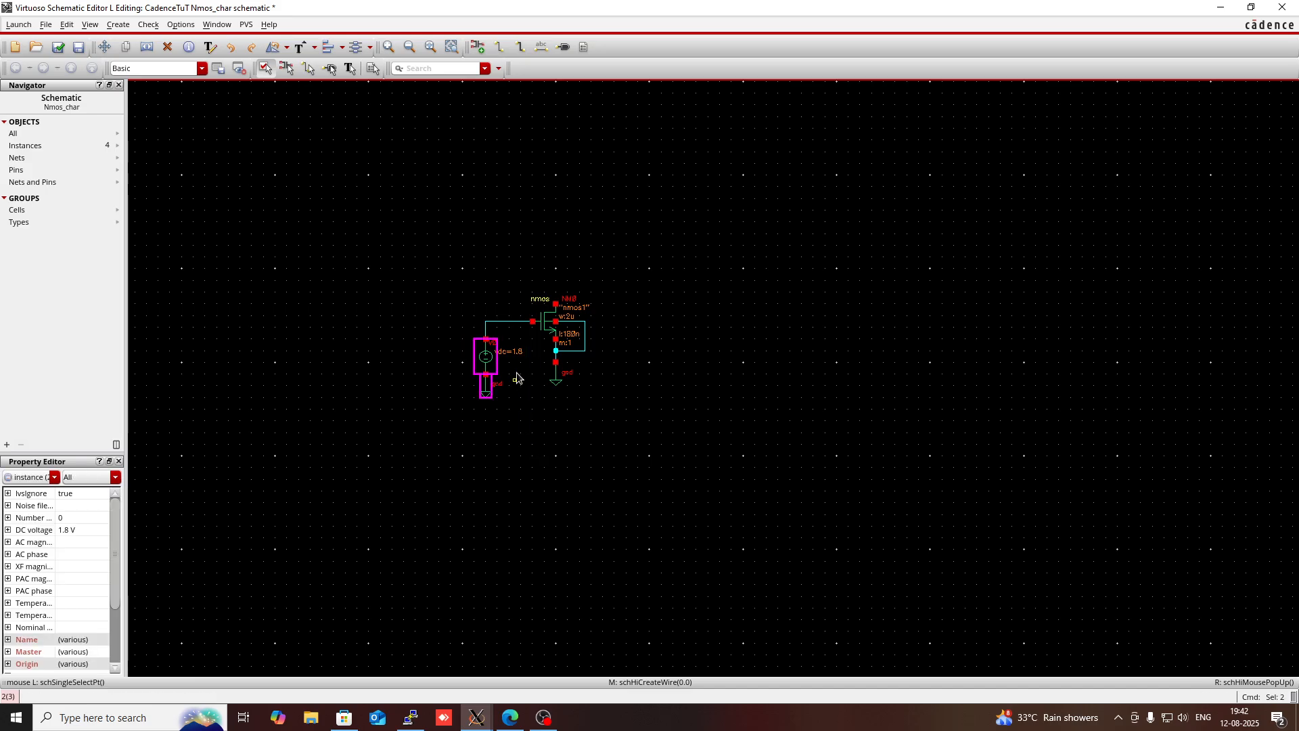
key(x)
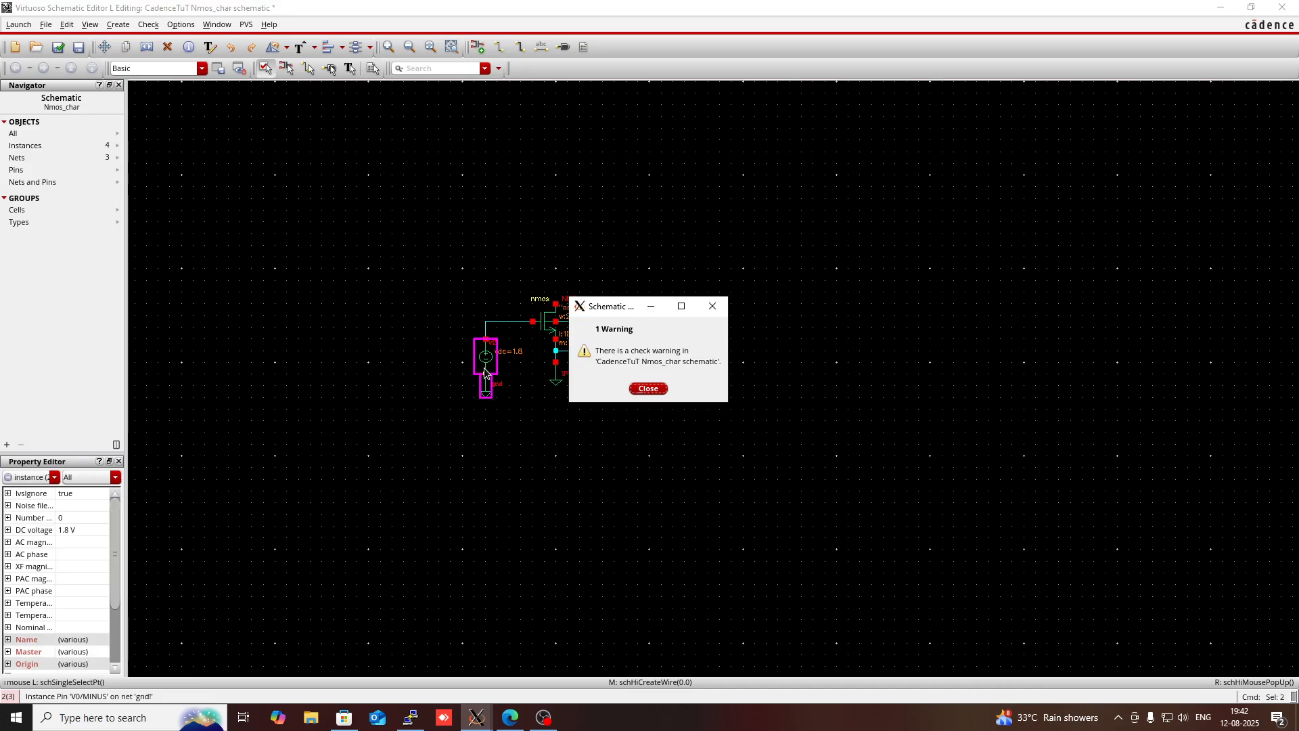
click(711, 306)
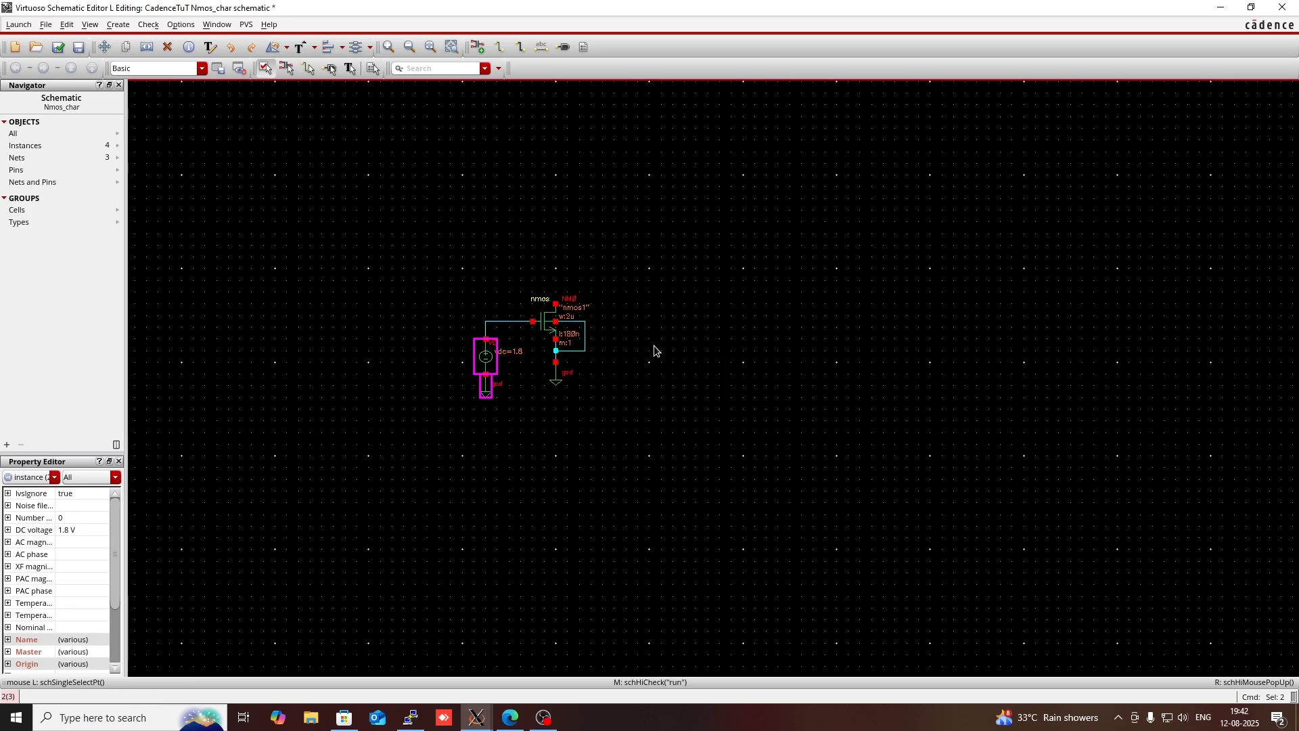
key(c)
click(497, 373)
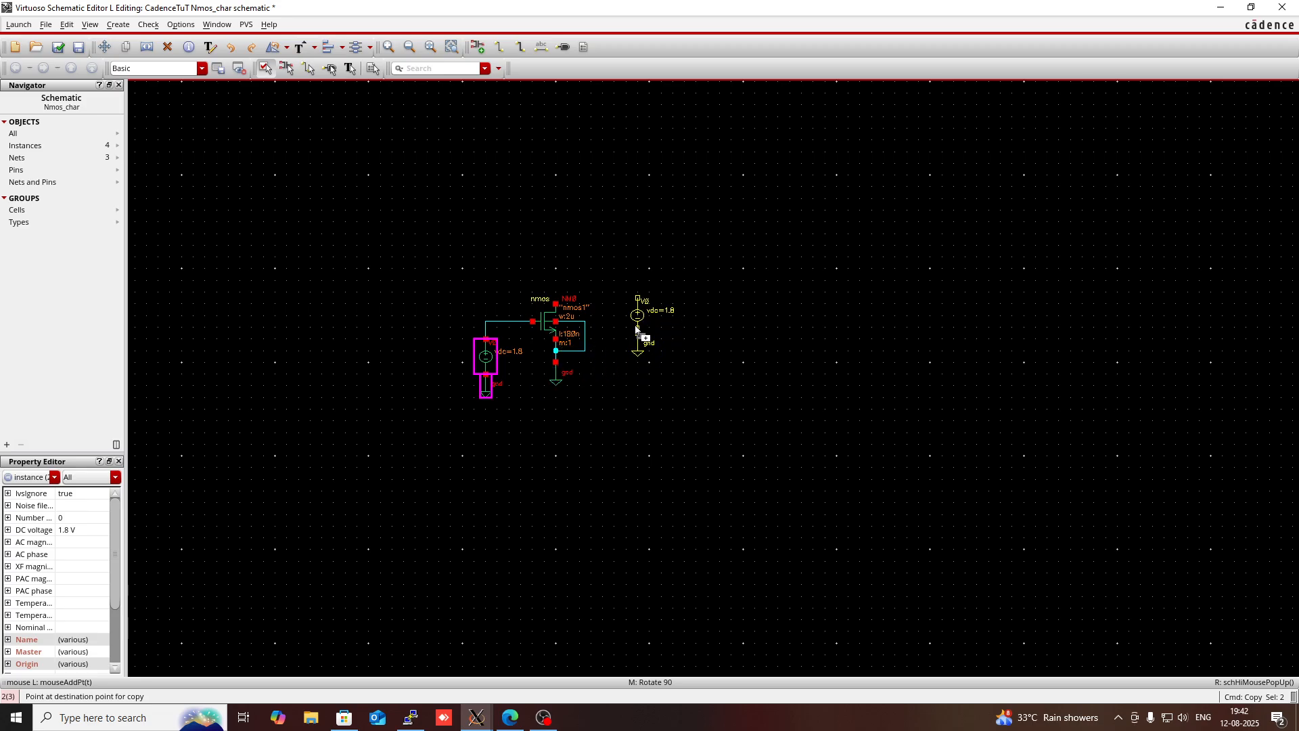
click(650, 326)
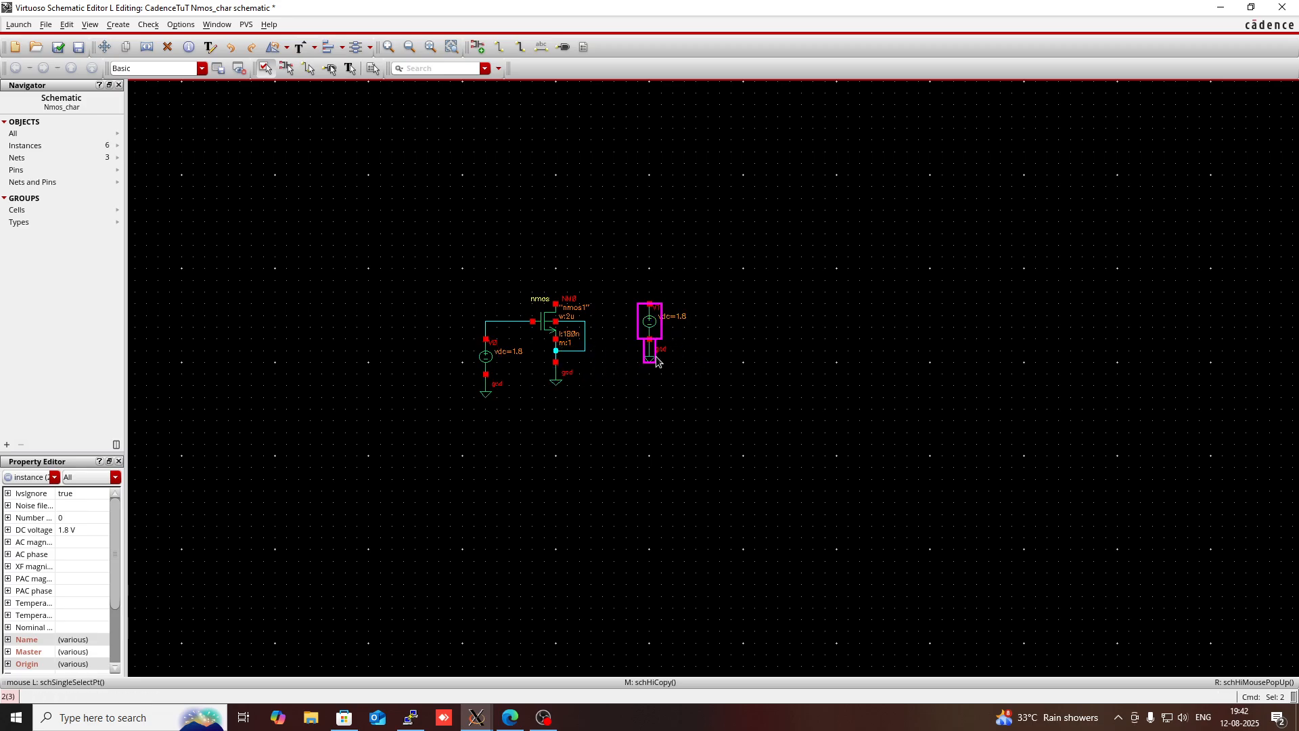
click(655, 245)
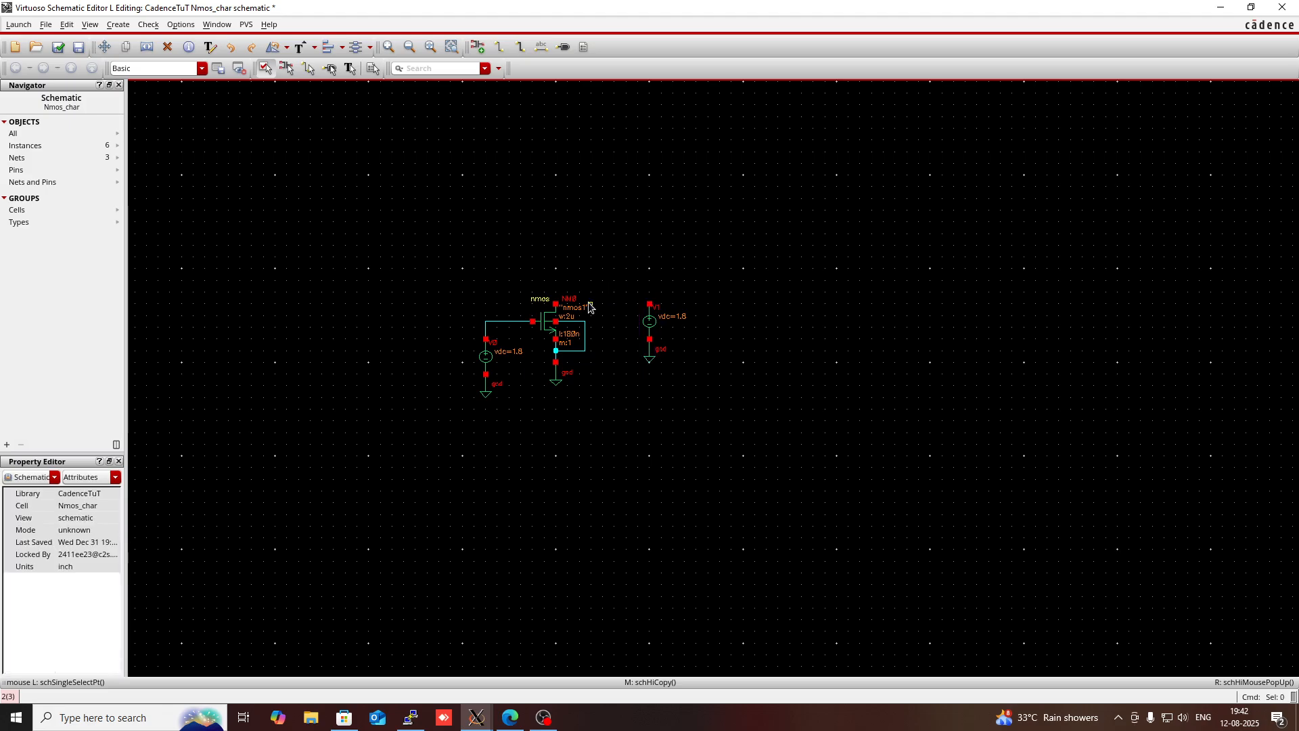
- Wire the transistor's drain to the positive terminal of the vdc source on its right
key(w)
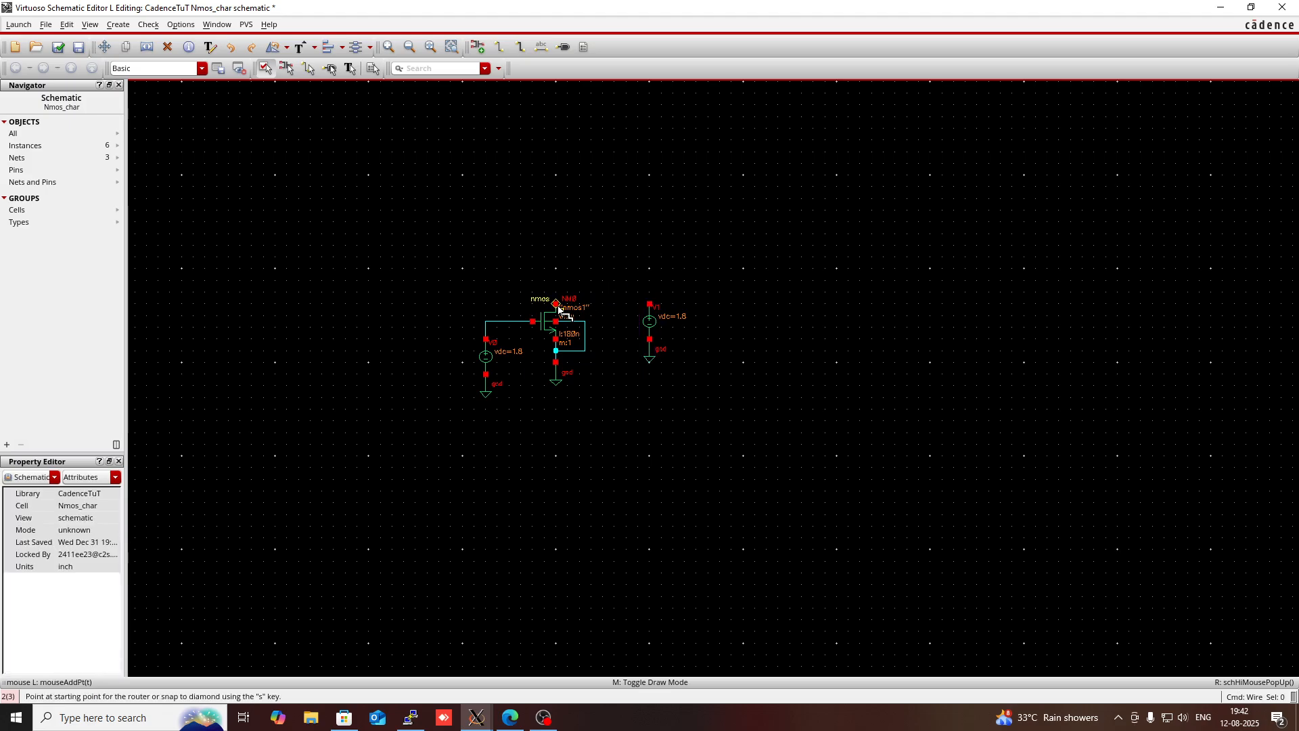
click(556, 305)
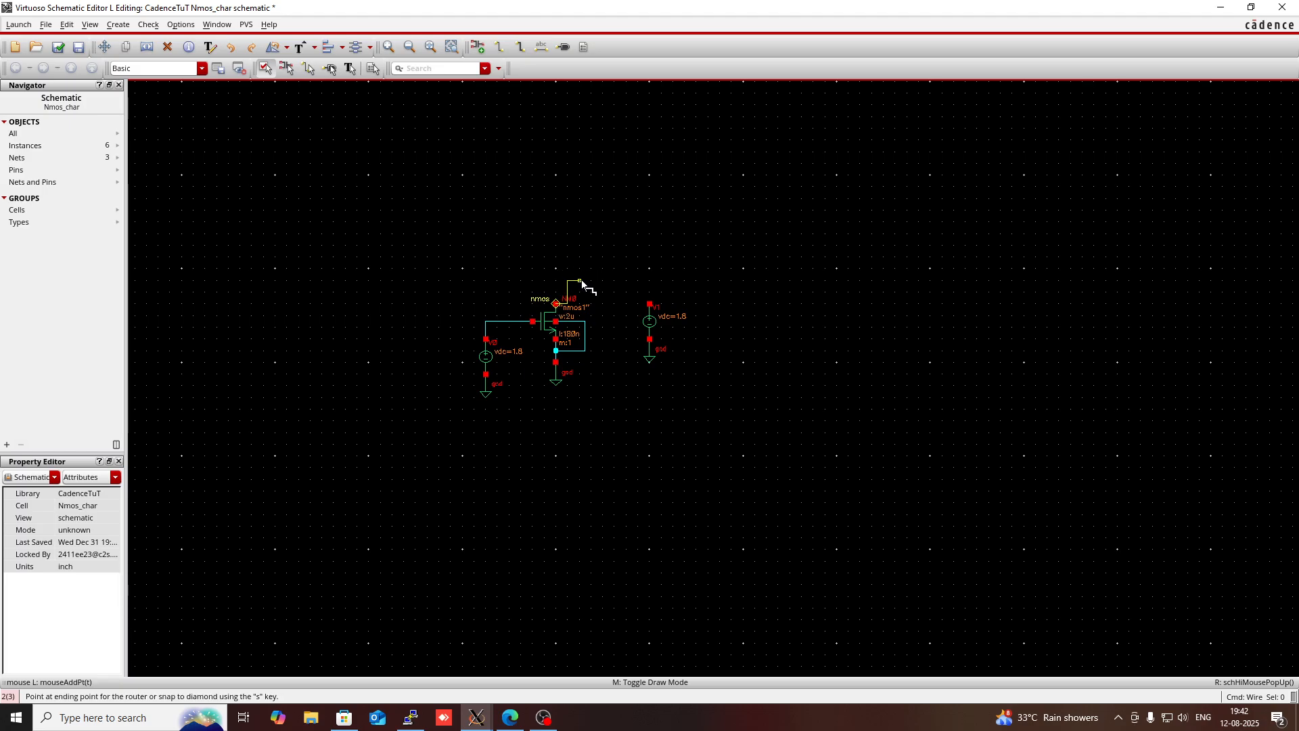
click(650, 304)
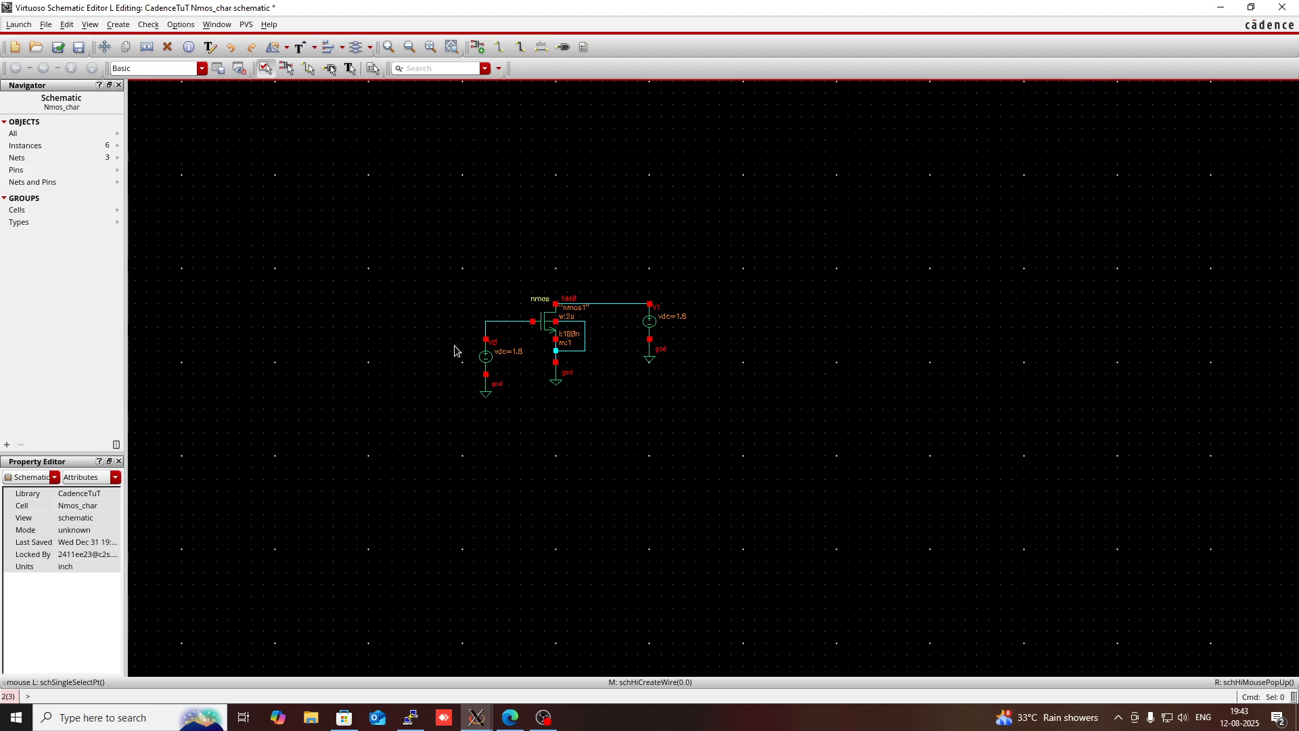
- Check and save the Nmos_char schematic, and review the check messages in the Virtuoso log window
click(58, 47)
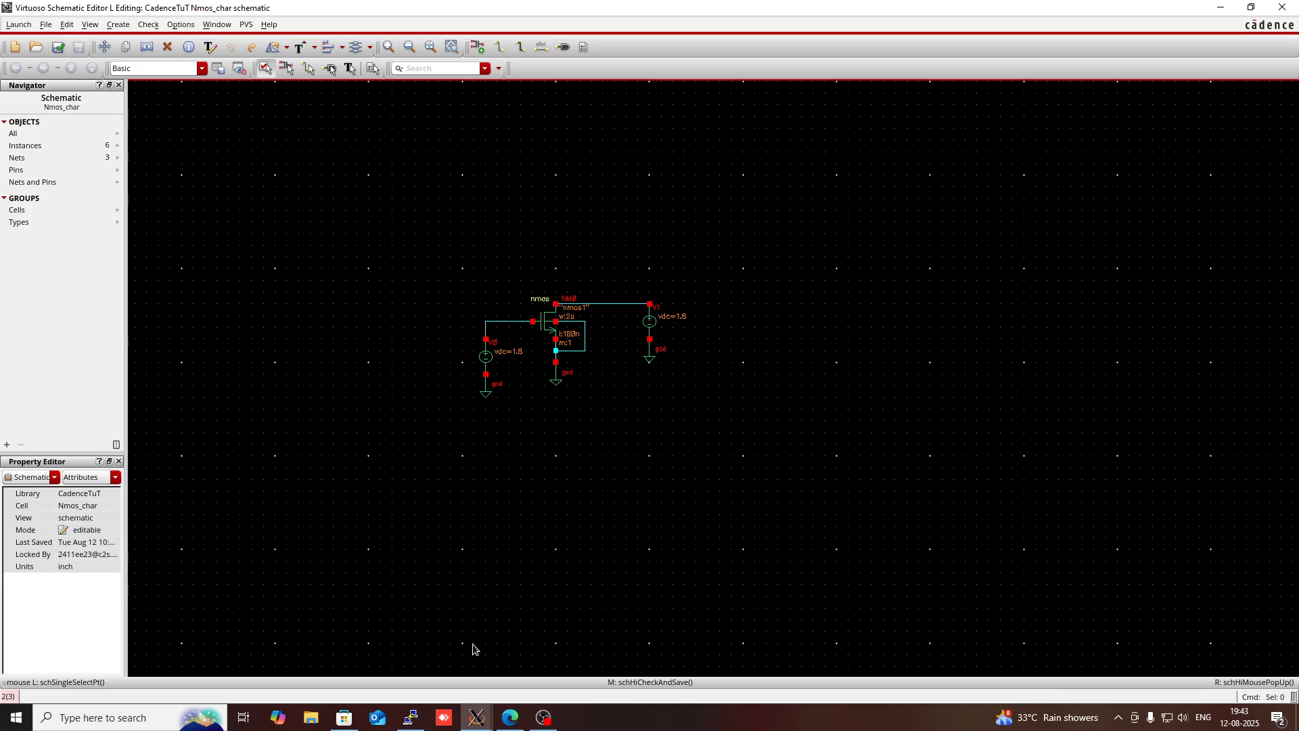
click(468, 722)
click(409, 660)
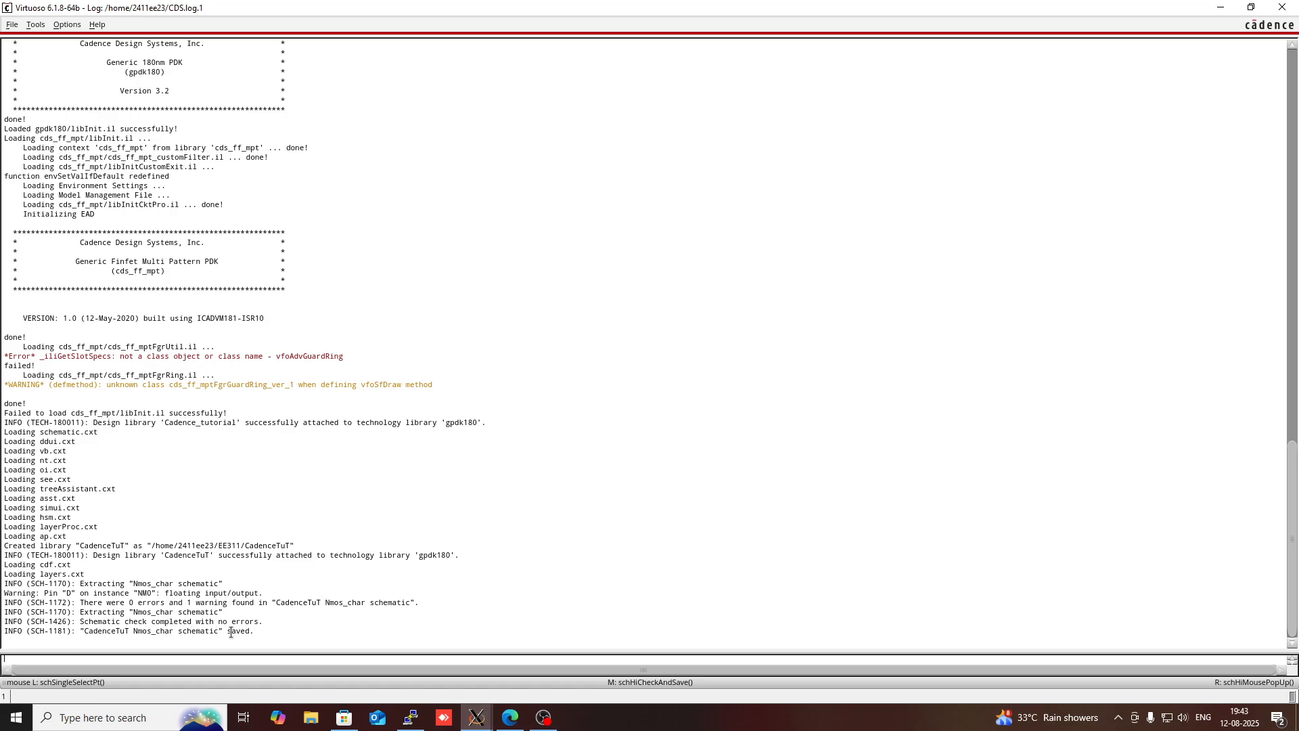
- Return to the schematic and launch ADE L, accepting the substitute XL and GXL licenses for this session
click(466, 723)
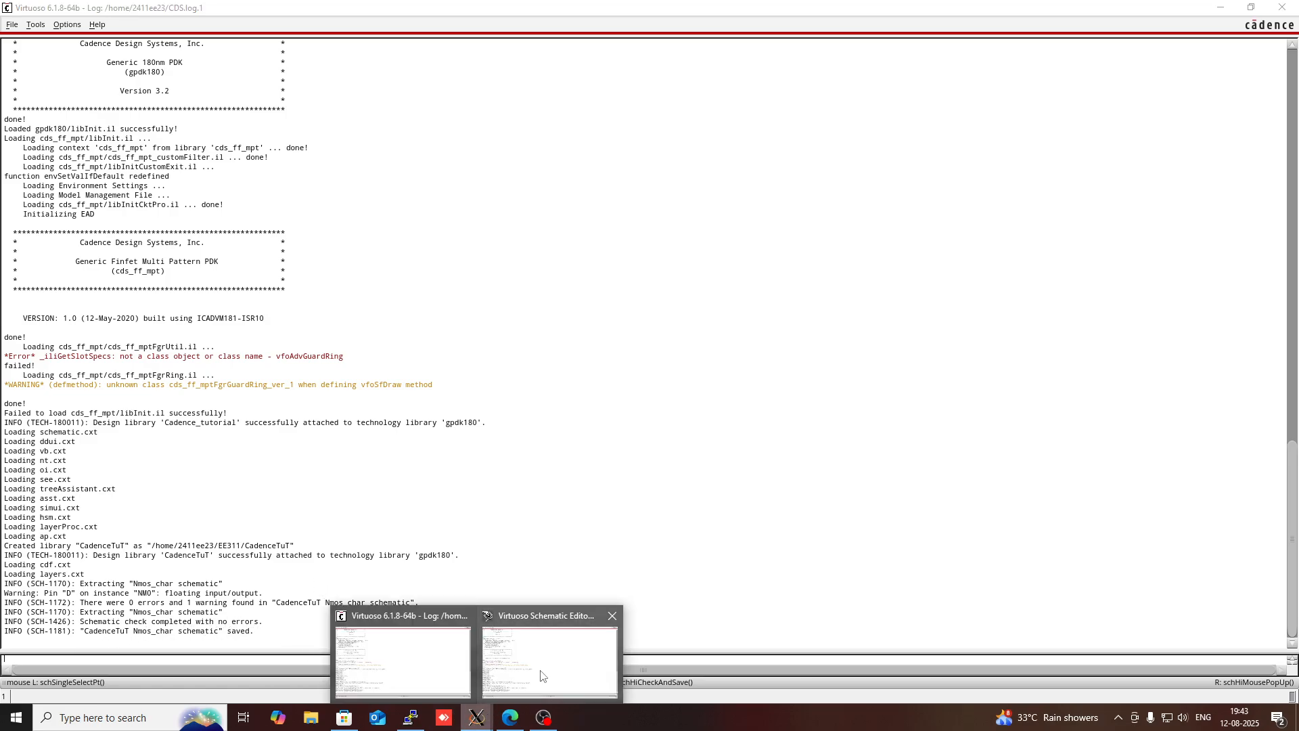
click(532, 652)
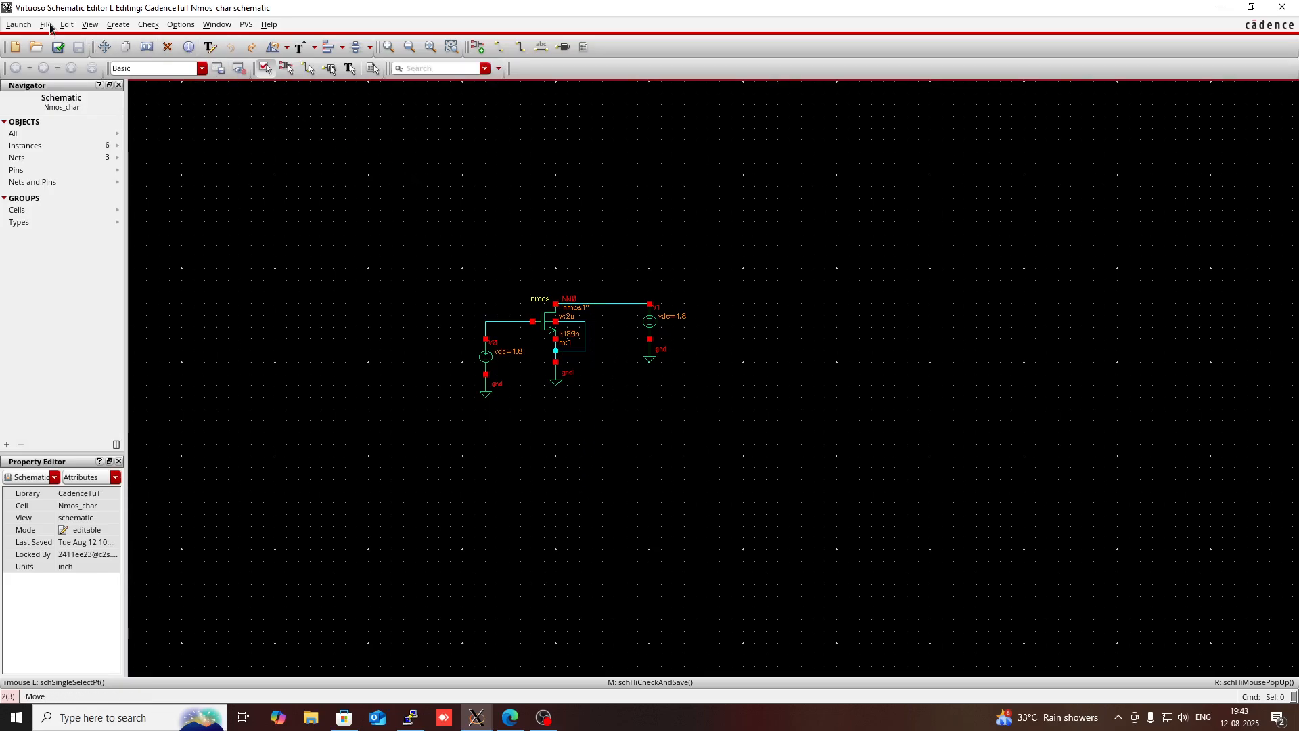
click(19, 25)
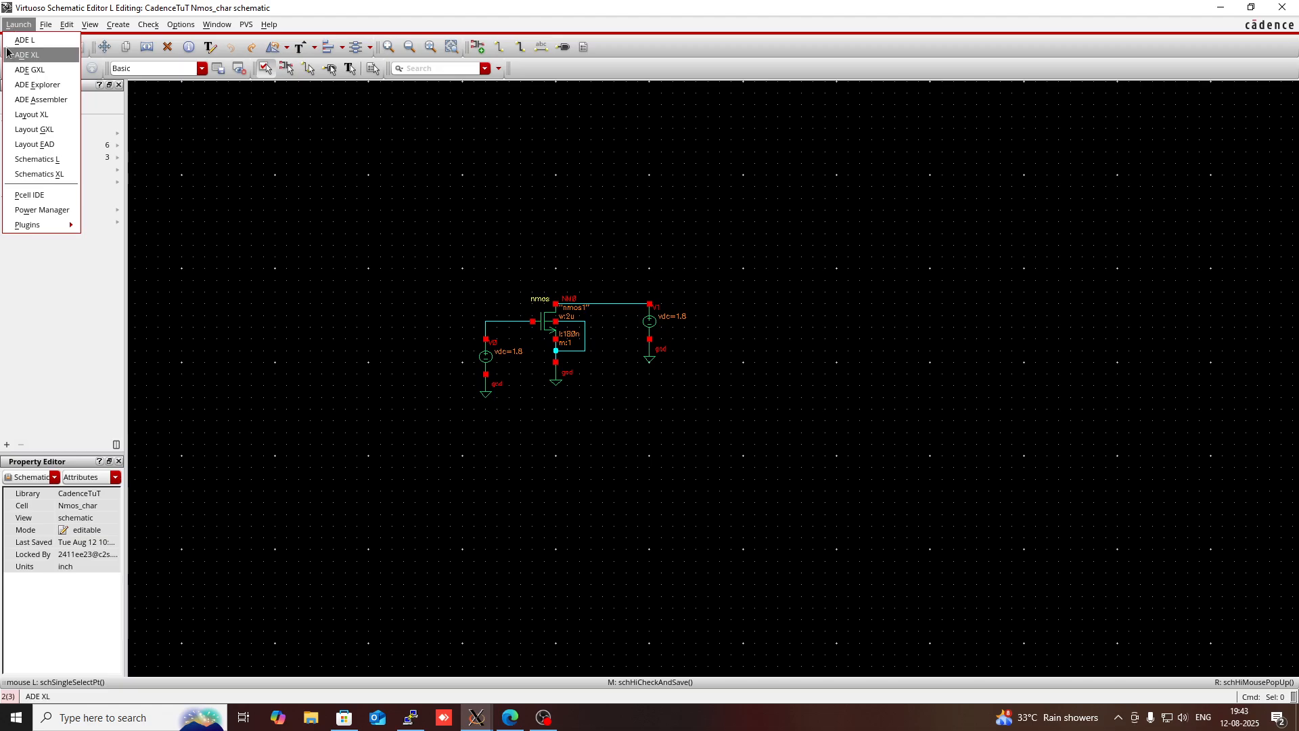
click(23, 40)
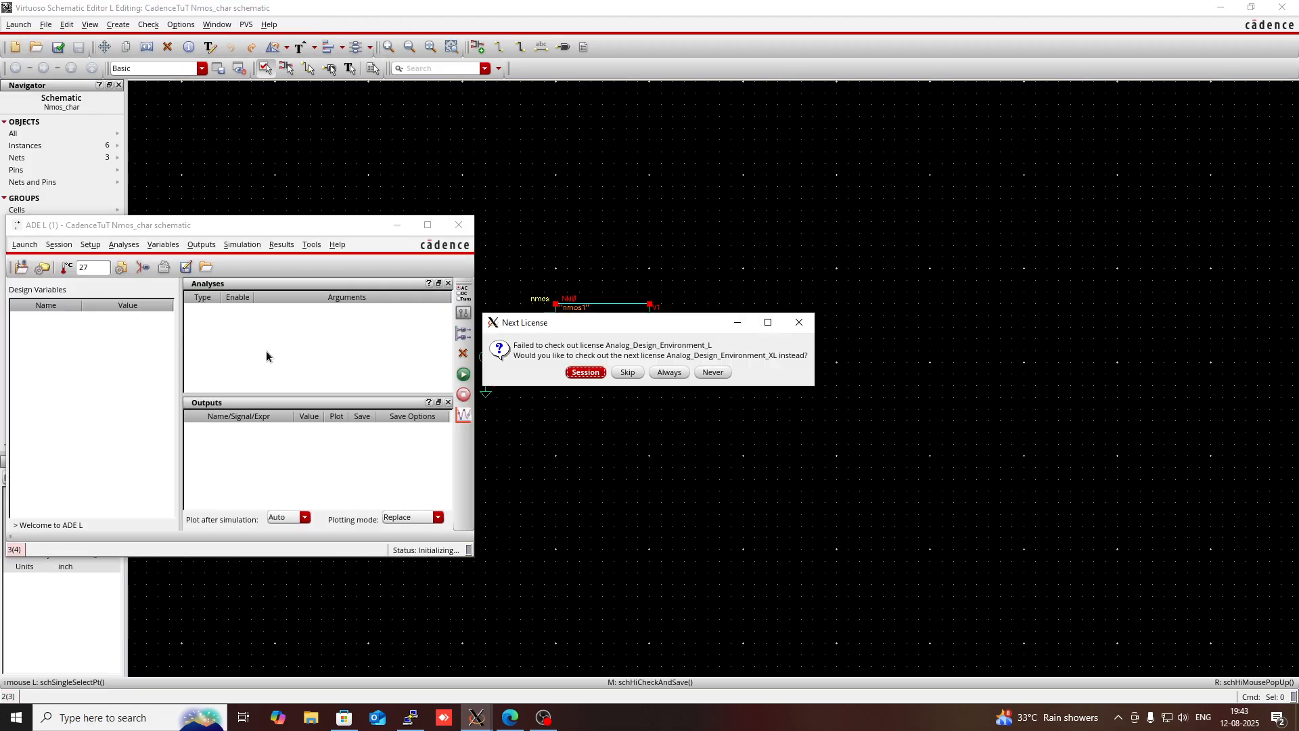
click(585, 372)
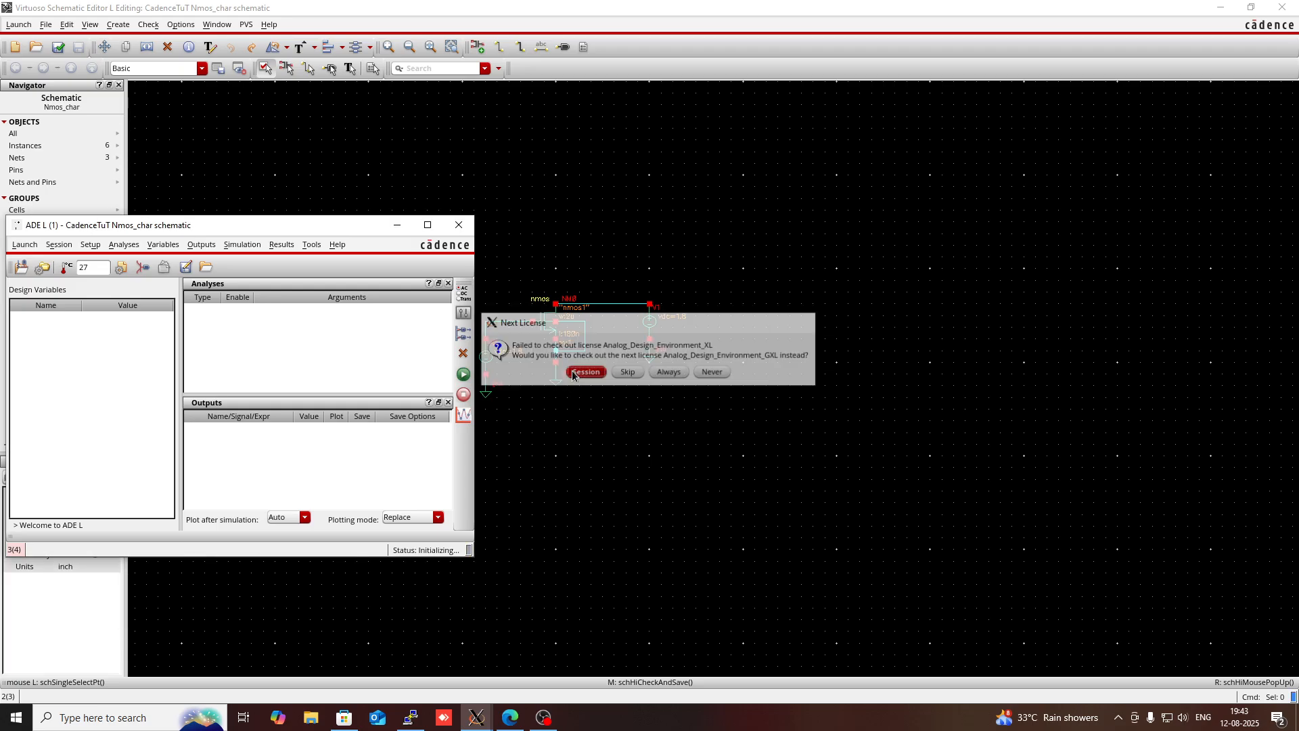
click(584, 372)
click(579, 372)
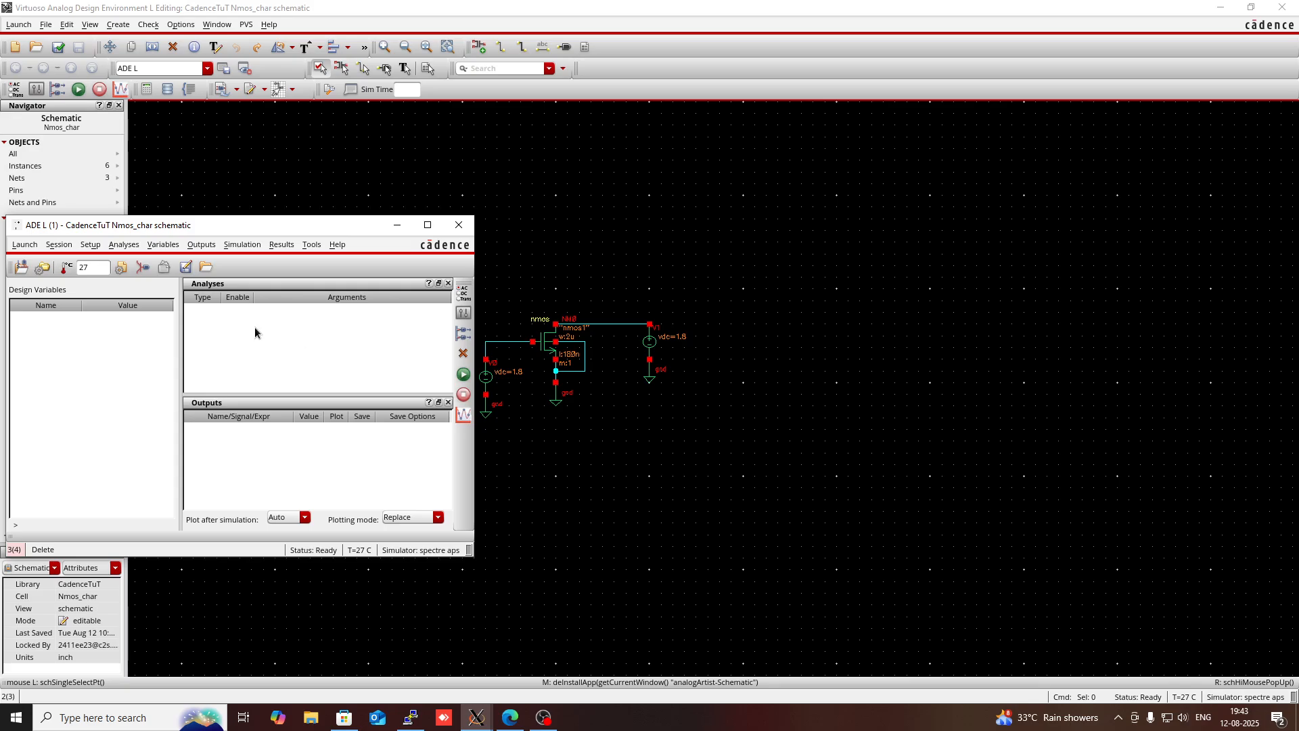
- Choose a dc analysis with a component parameter sweep on the DC voltage of the drain-side vdc source
click(463, 297)
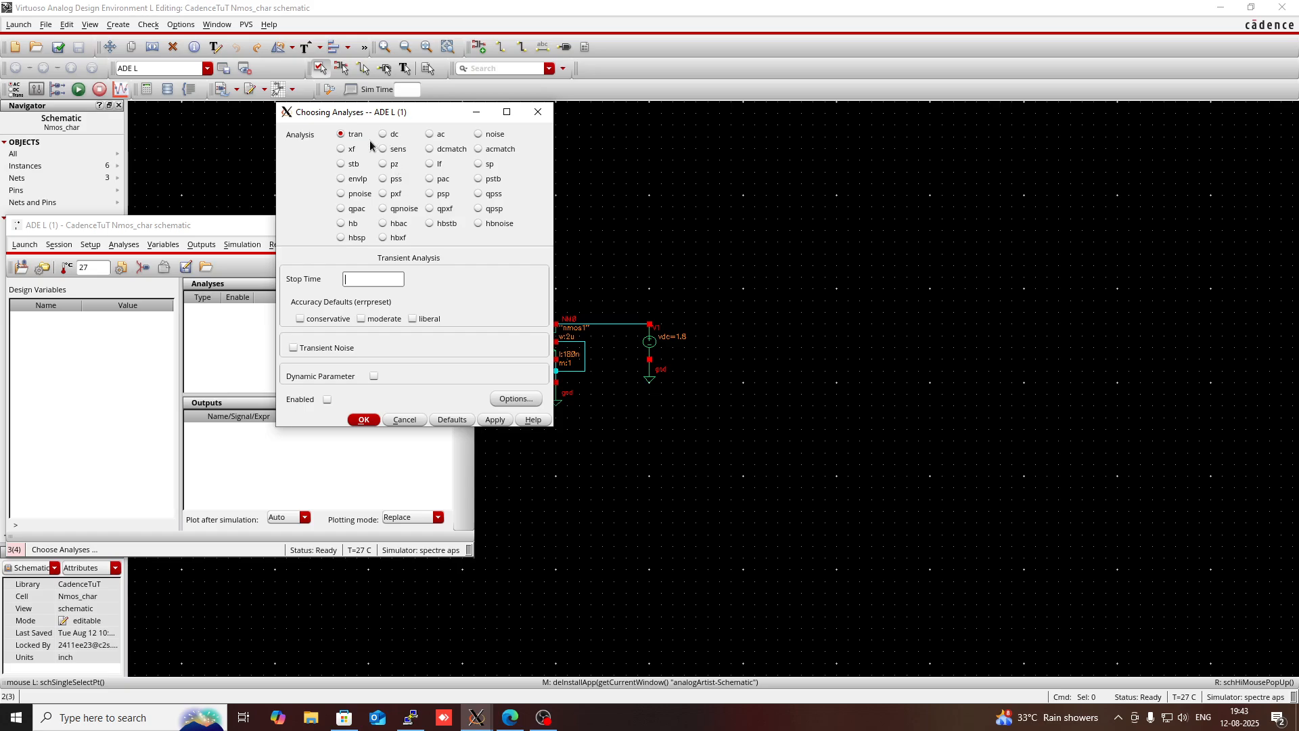
click(353, 279)
click(391, 137)
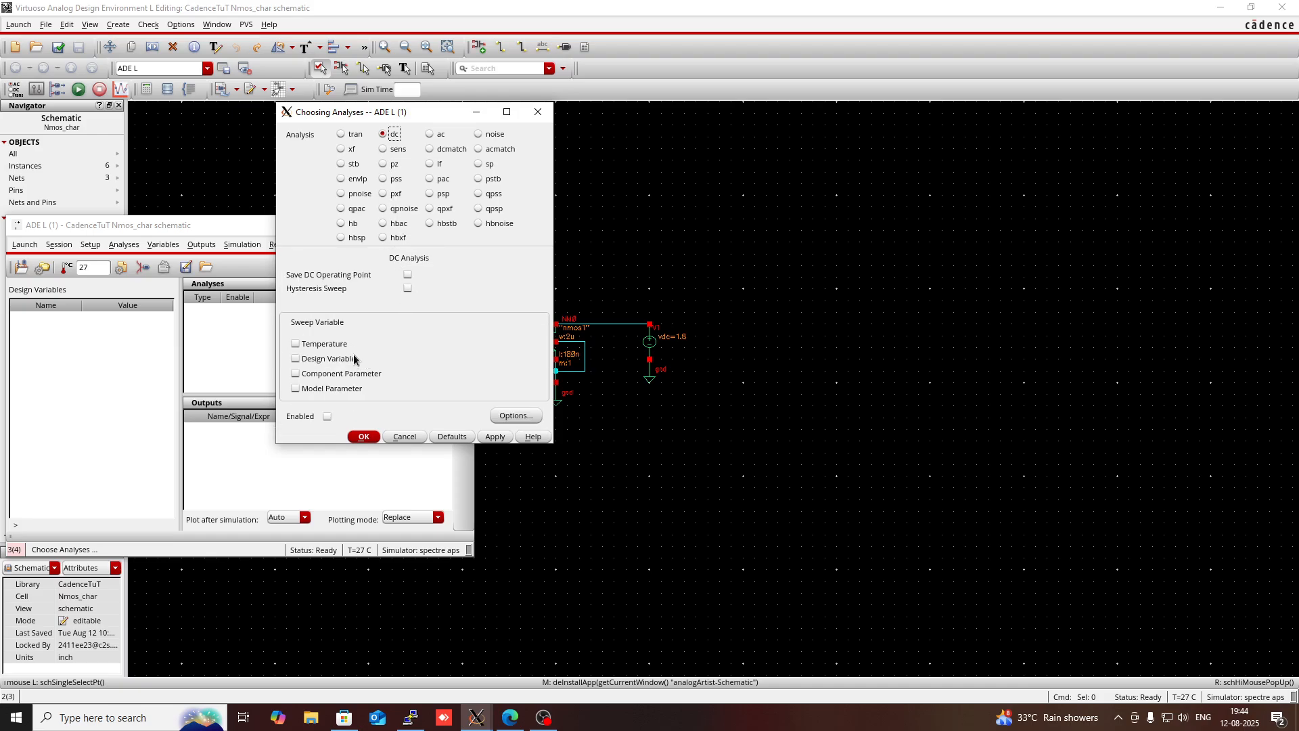
click(297, 373)
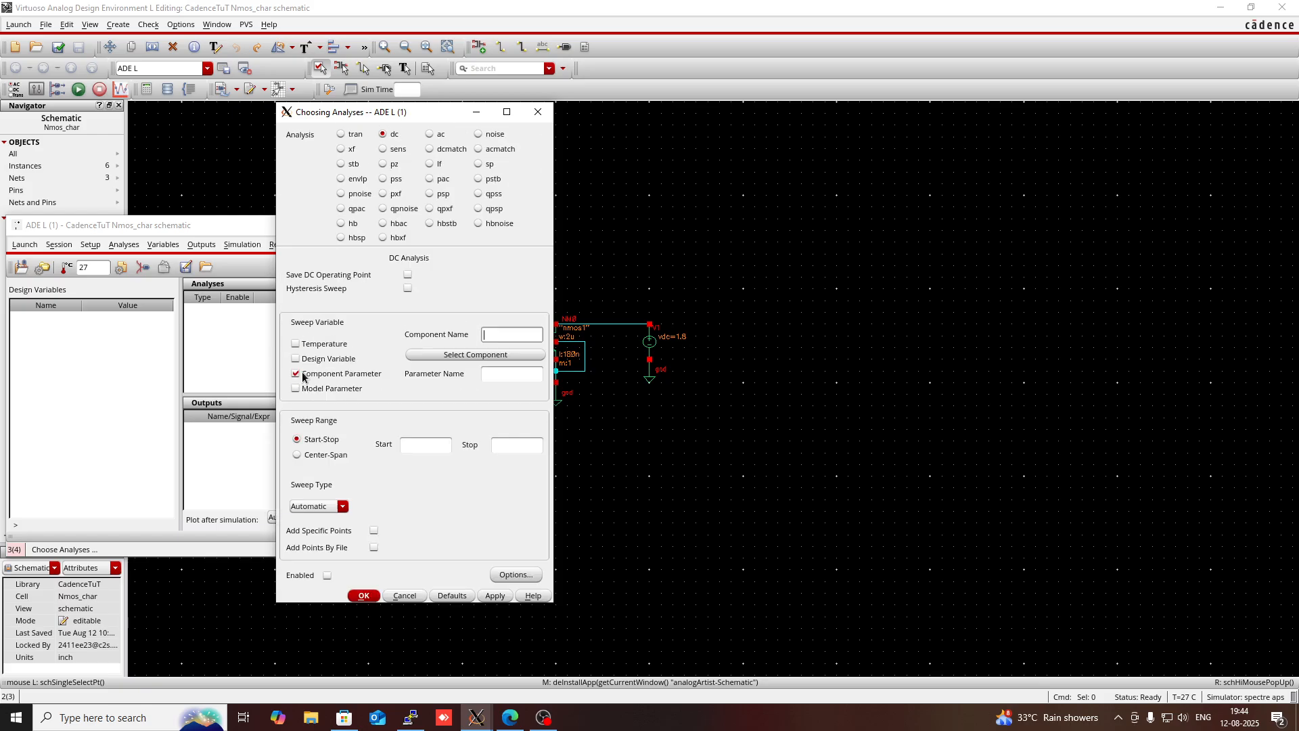
click(491, 359)
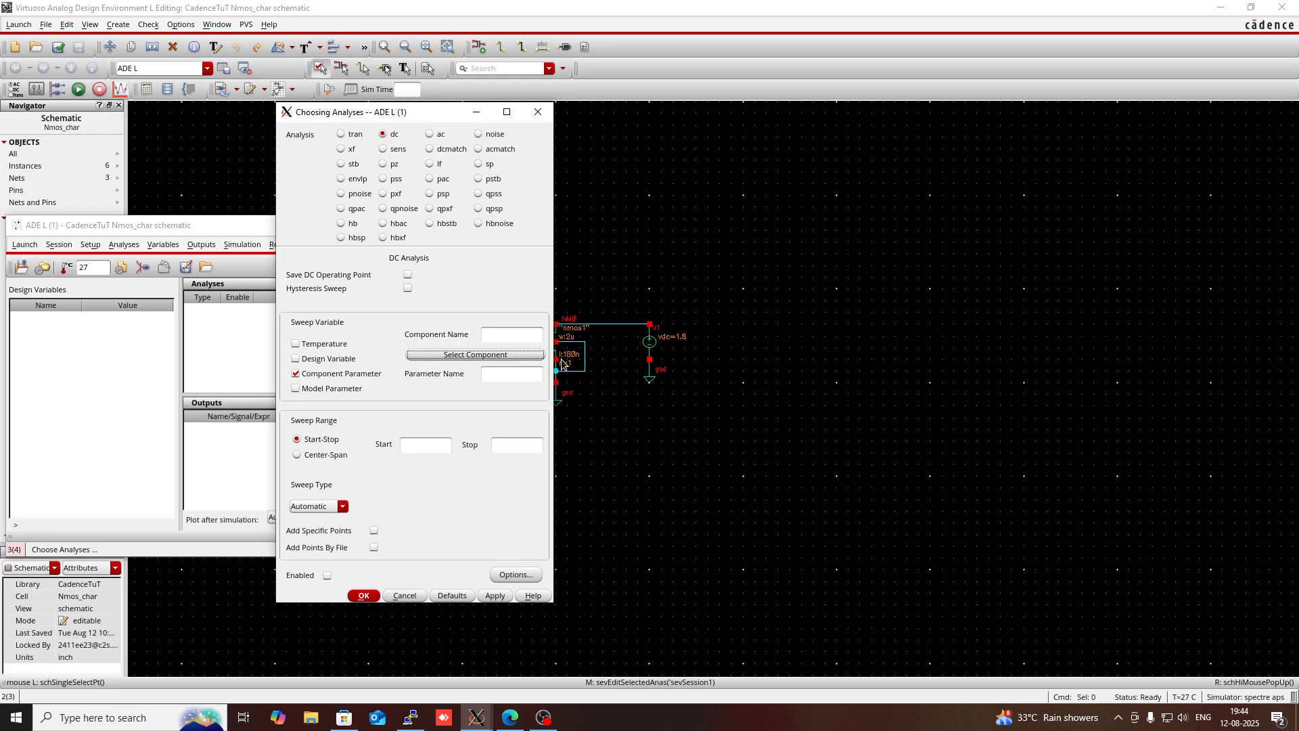
click(651, 345)
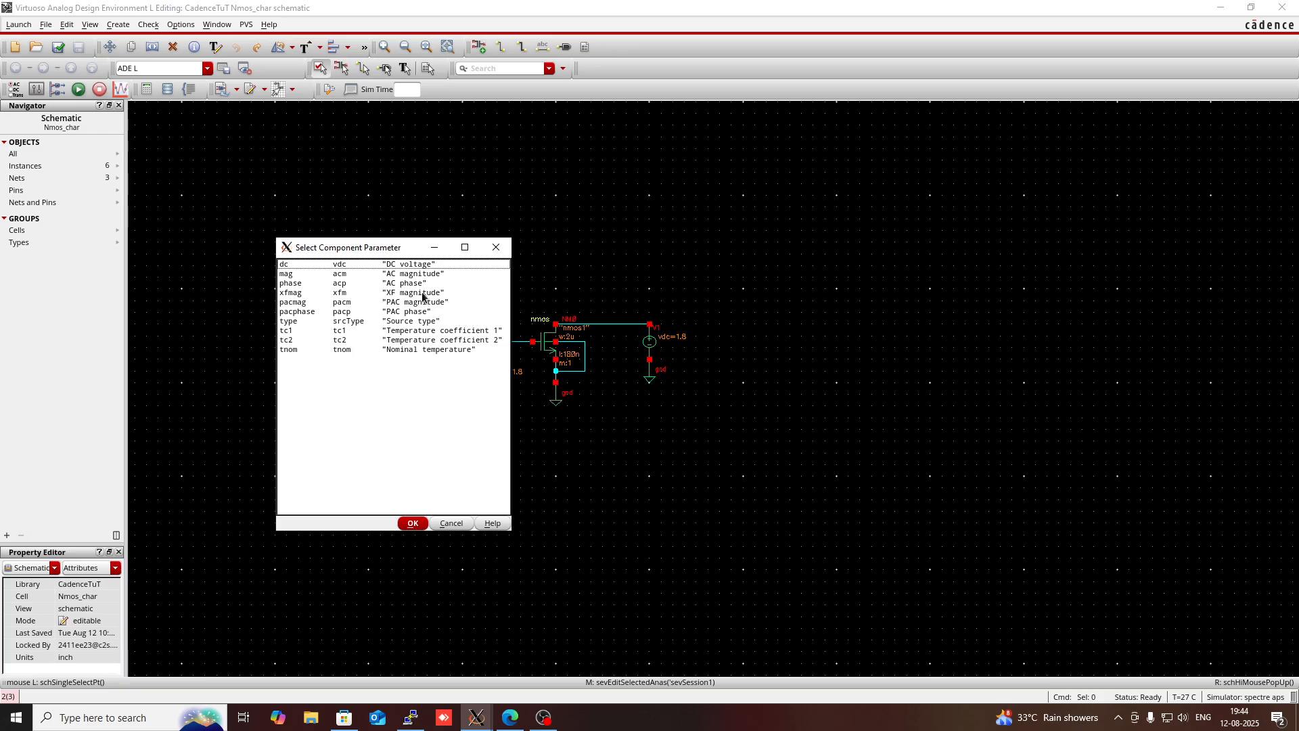
click(395, 266)
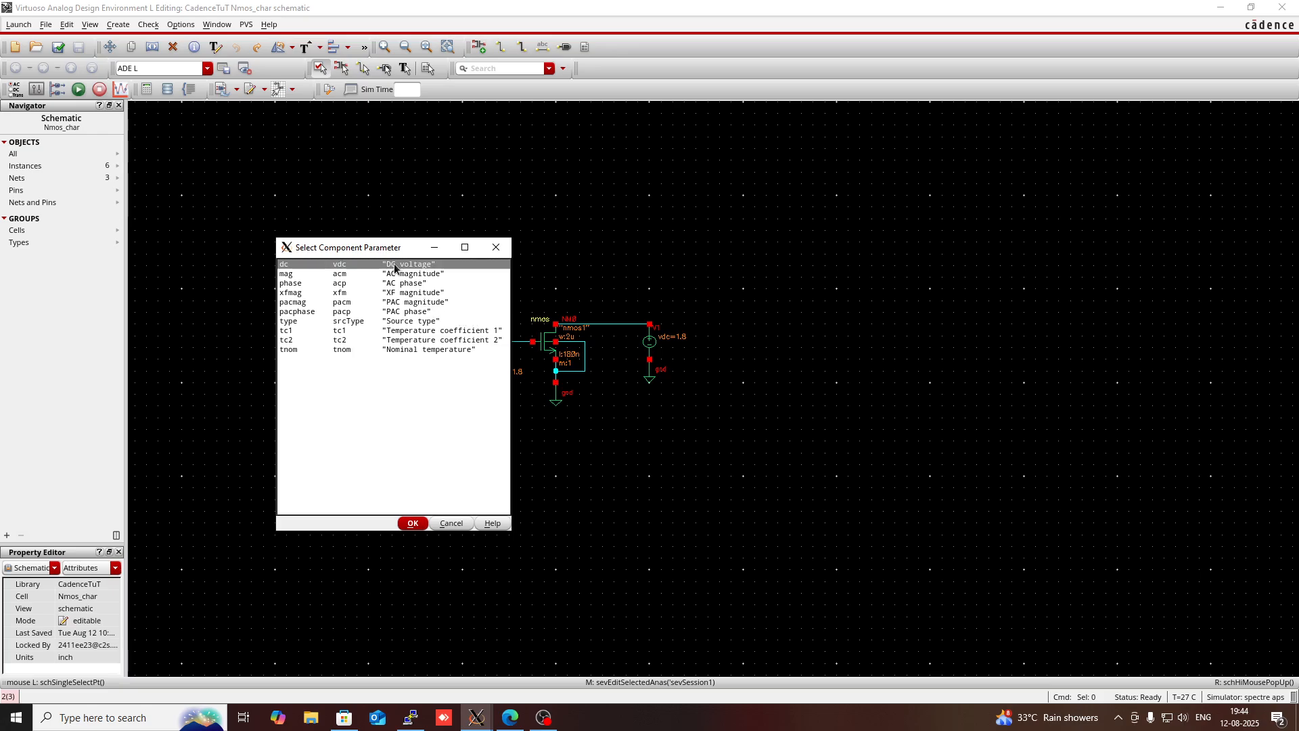
click(412, 524)
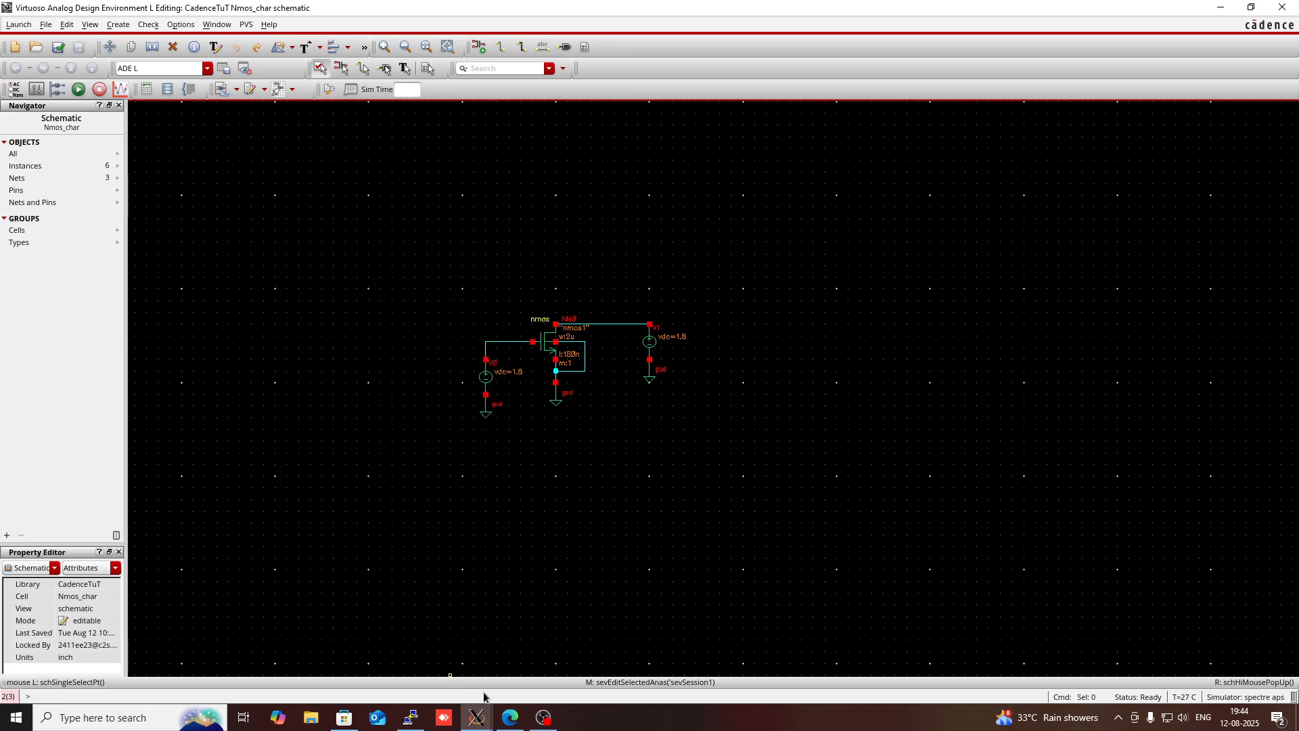
- Set the DC analysis sweep range to start at 0 and stop at 1.8, and accept the analysis
mouse_move(476, 716)
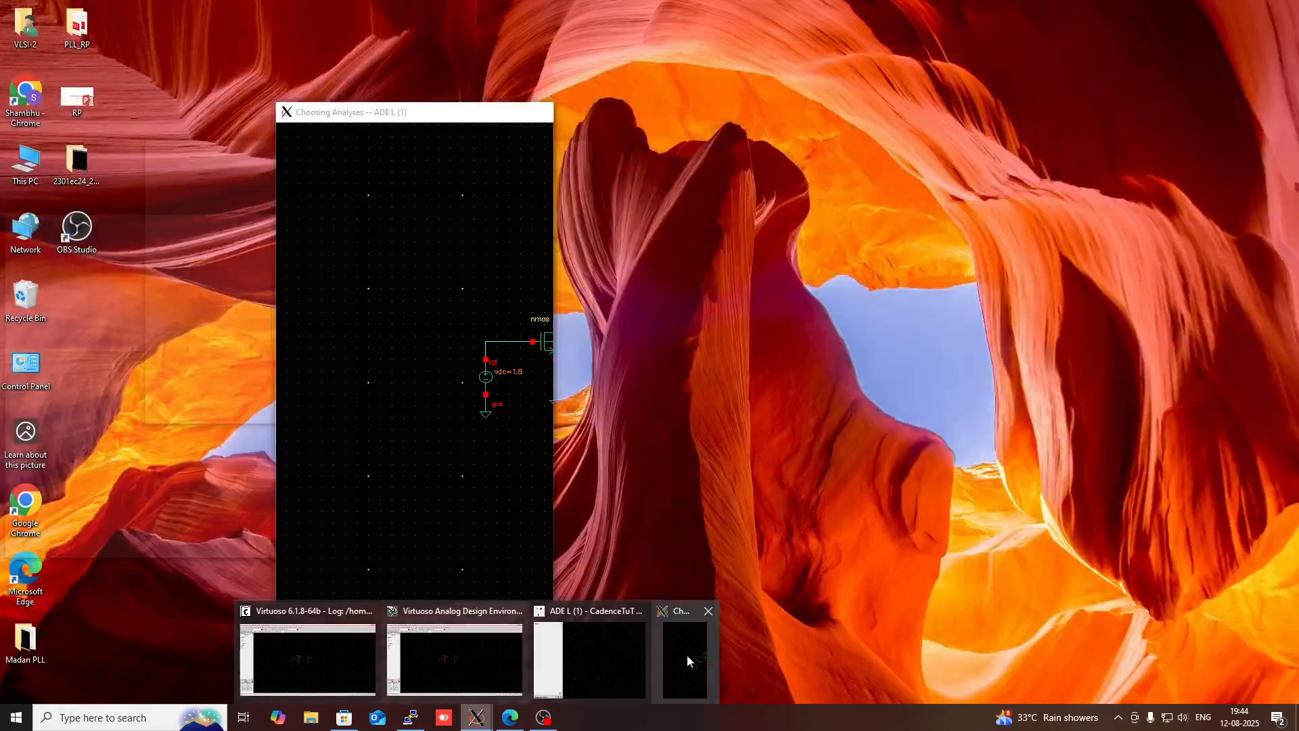
click(687, 655)
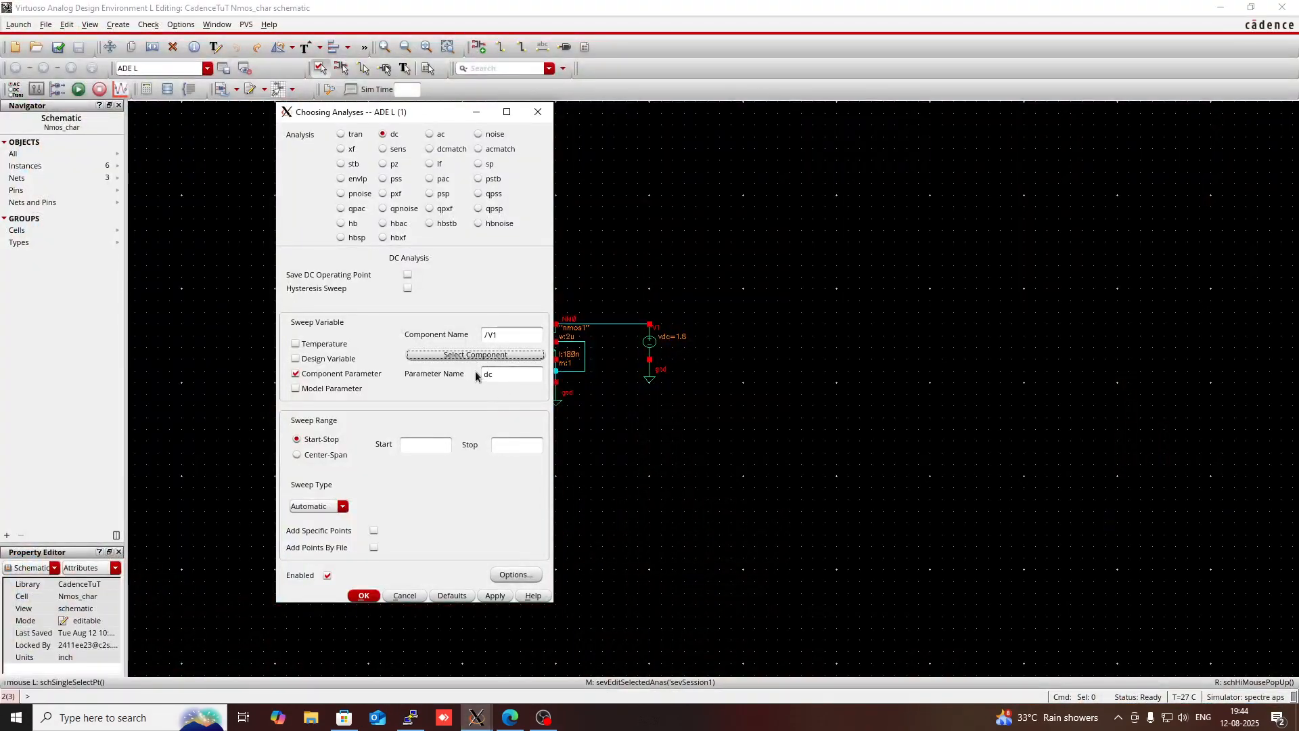
click(423, 445)
text(1)
click(500, 446)
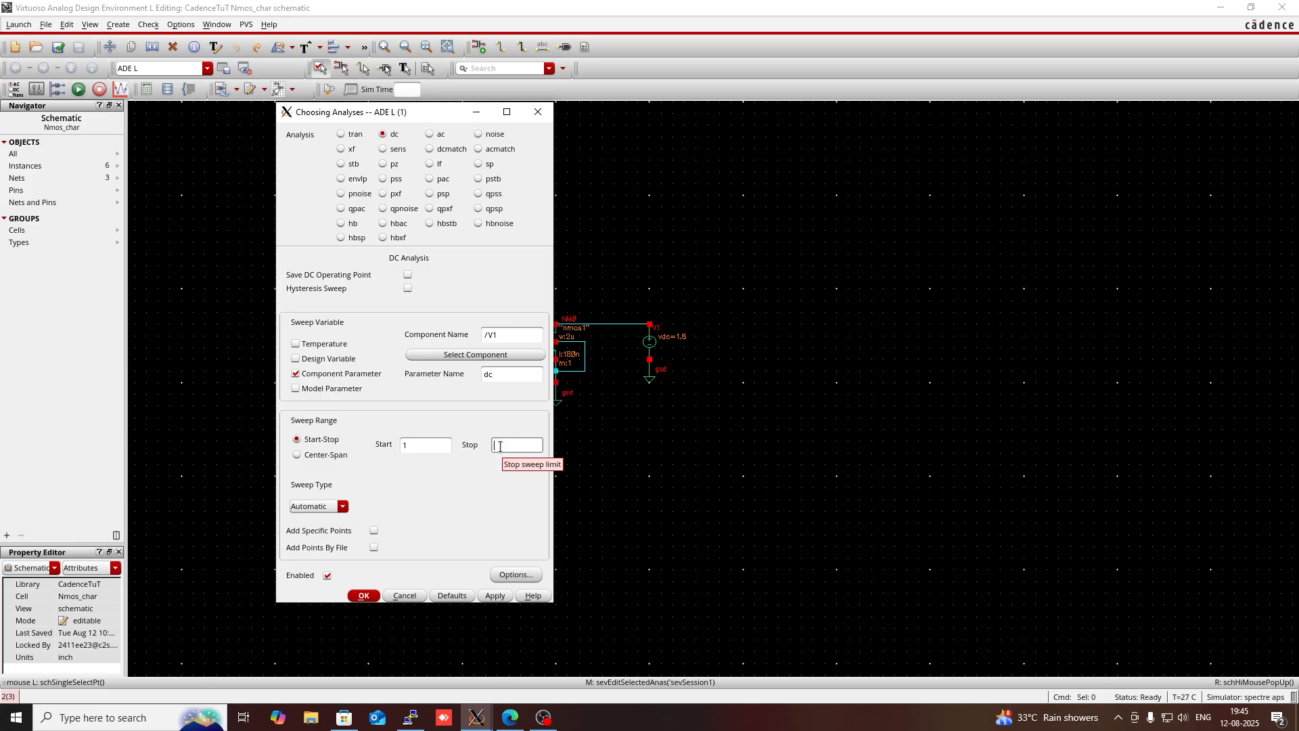
text(1.8)
click(426, 449)
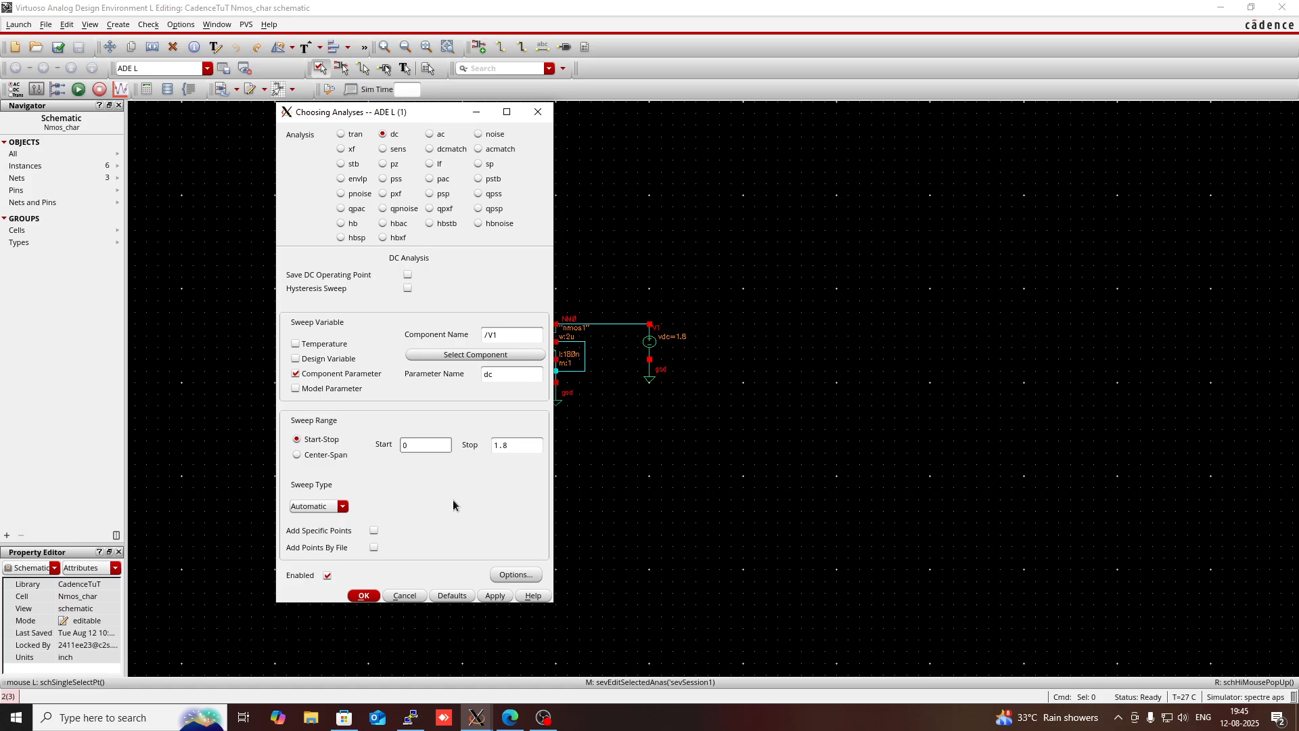
click(364, 596)
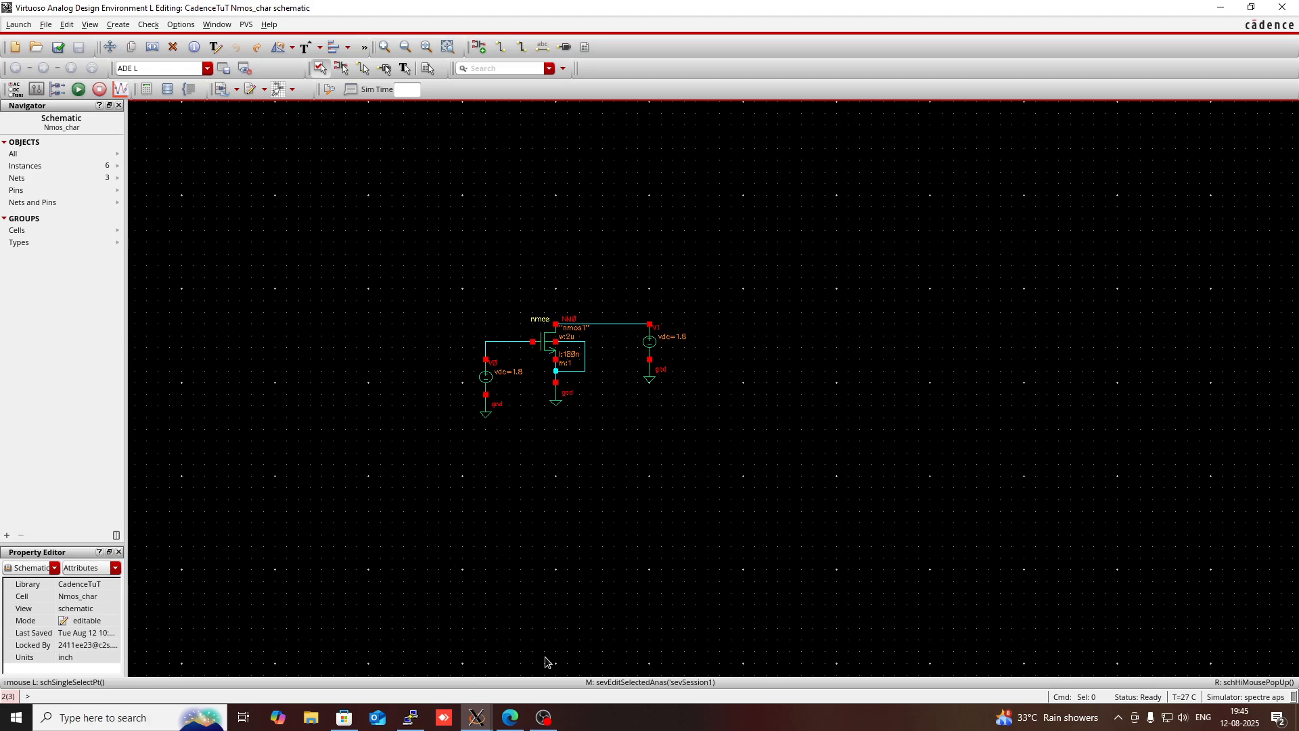
- Add the transistor's drain terminal, selected from the design, as a plotted output in the ADE L setup
mouse_move(475, 721)
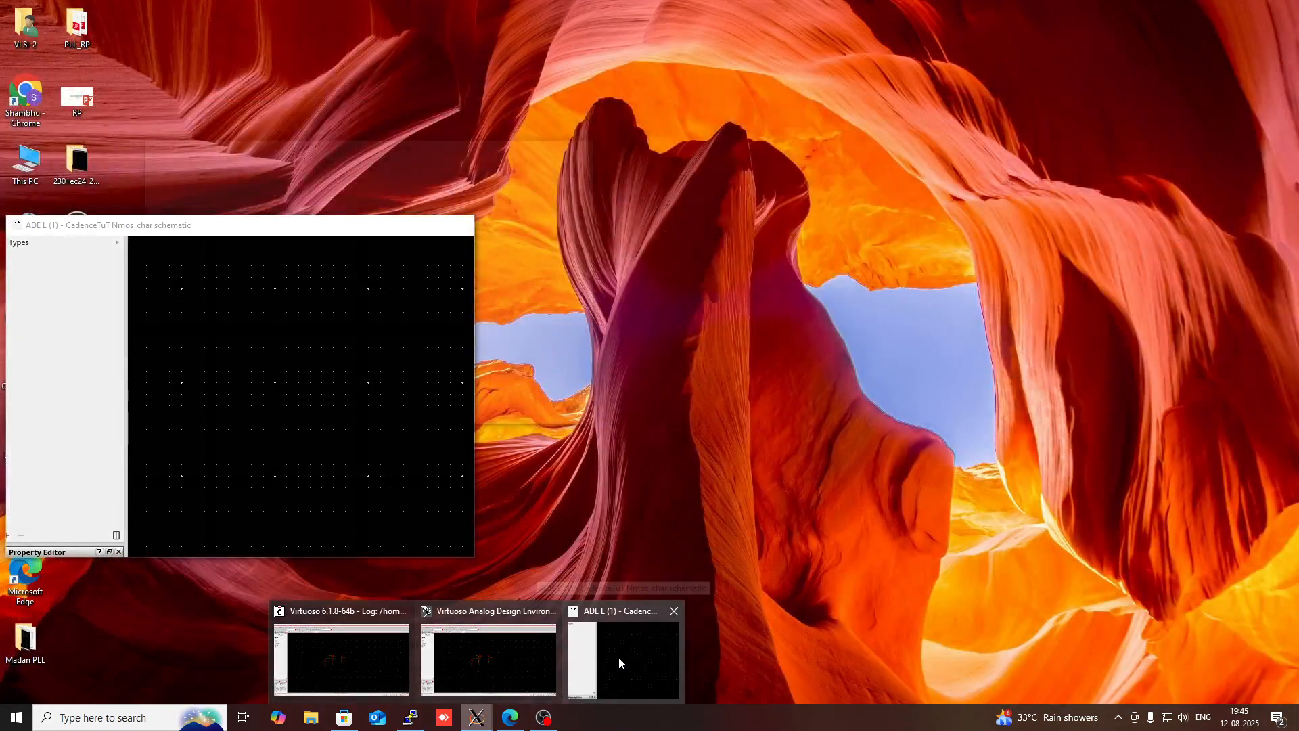
click(618, 656)
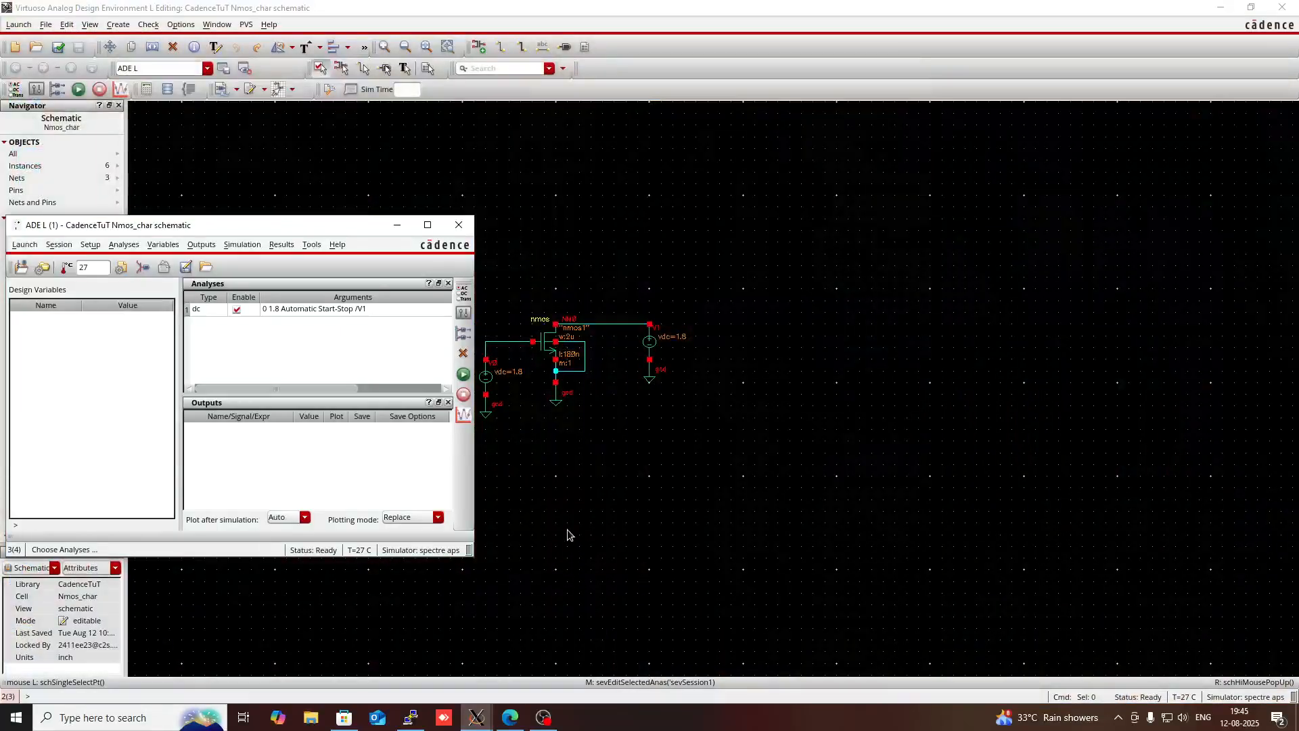
right_click(386, 467)
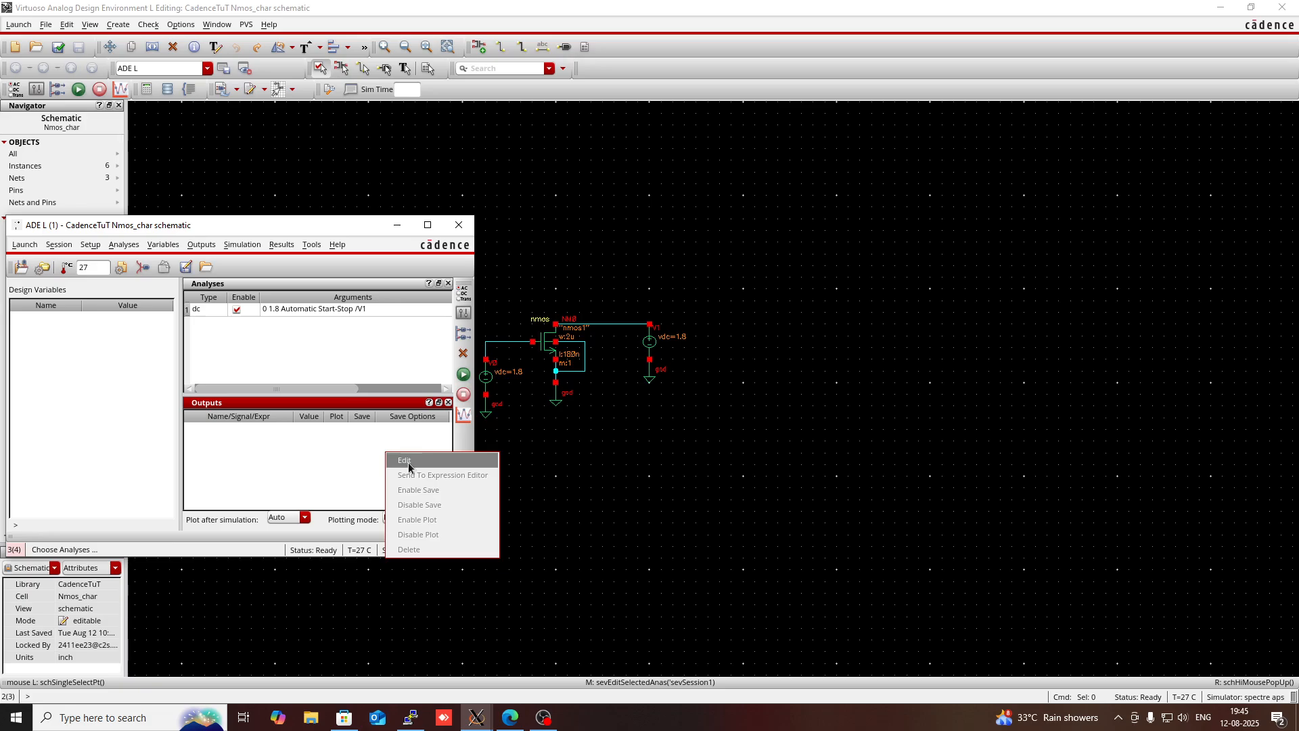
click(409, 466)
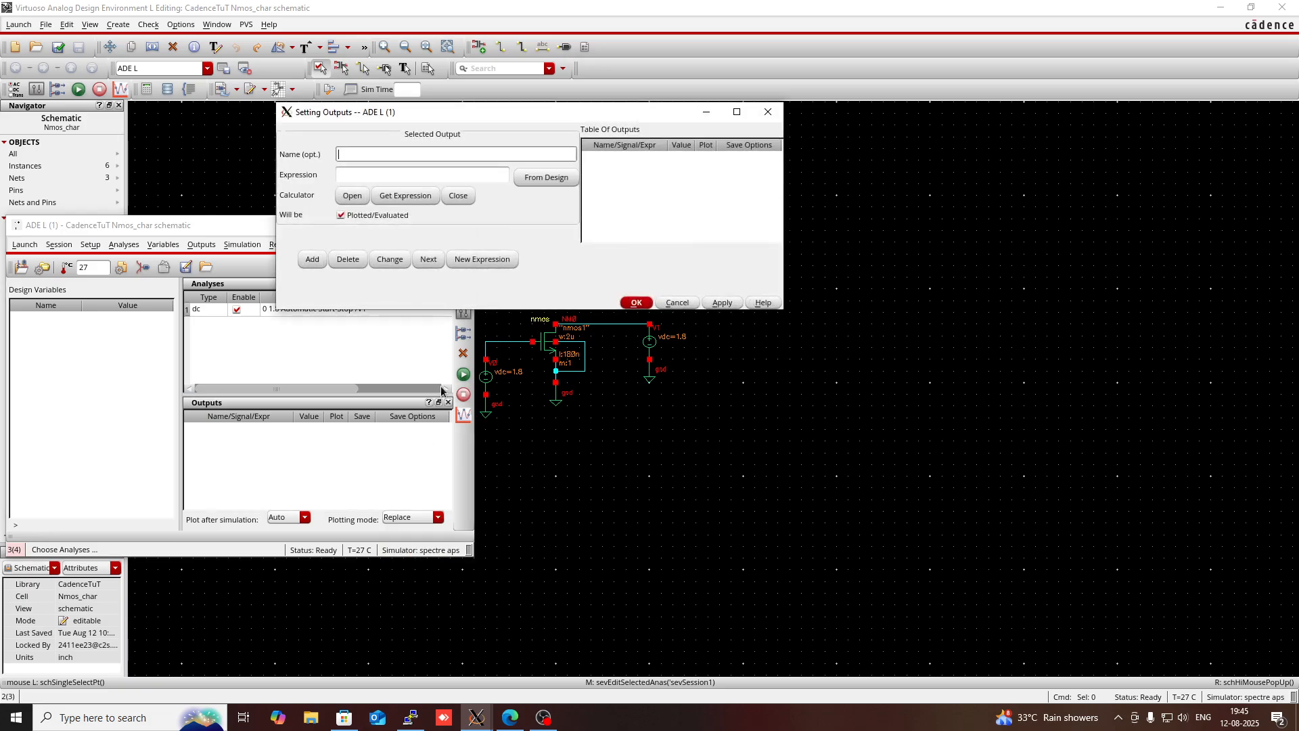
click(549, 180)
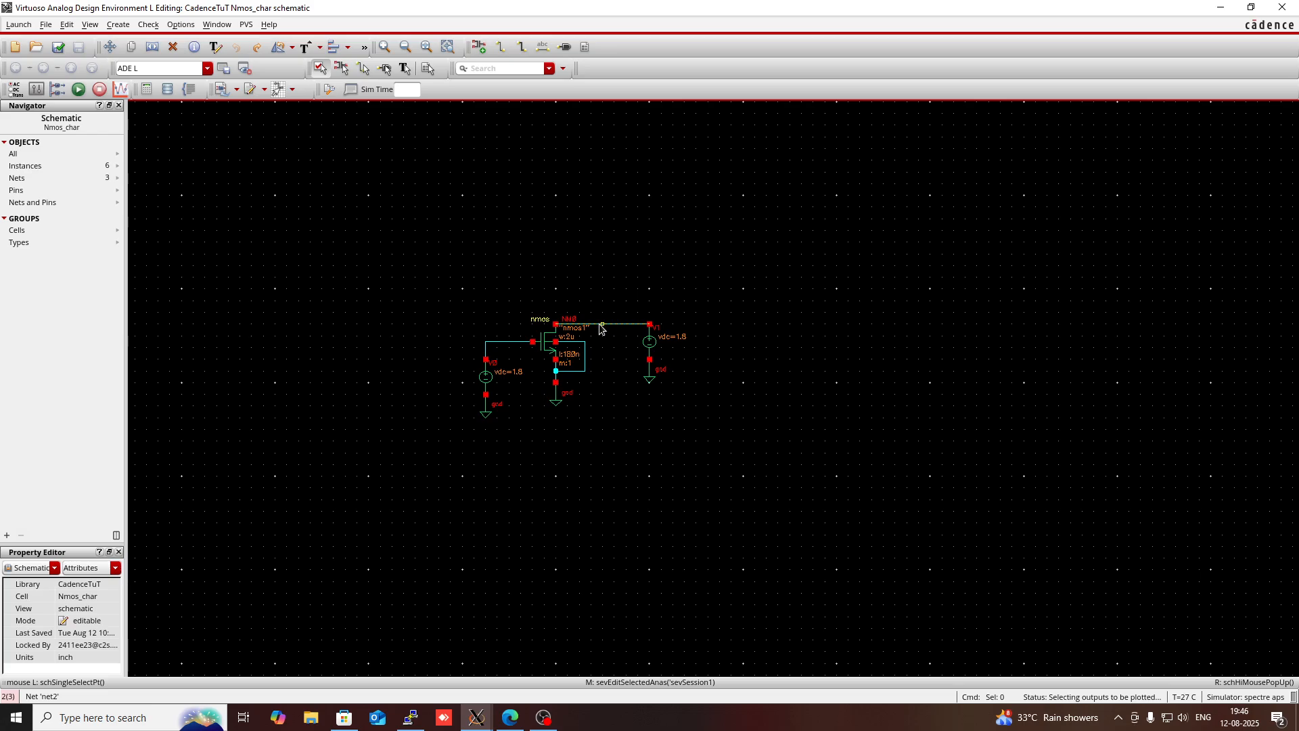
click(556, 325)
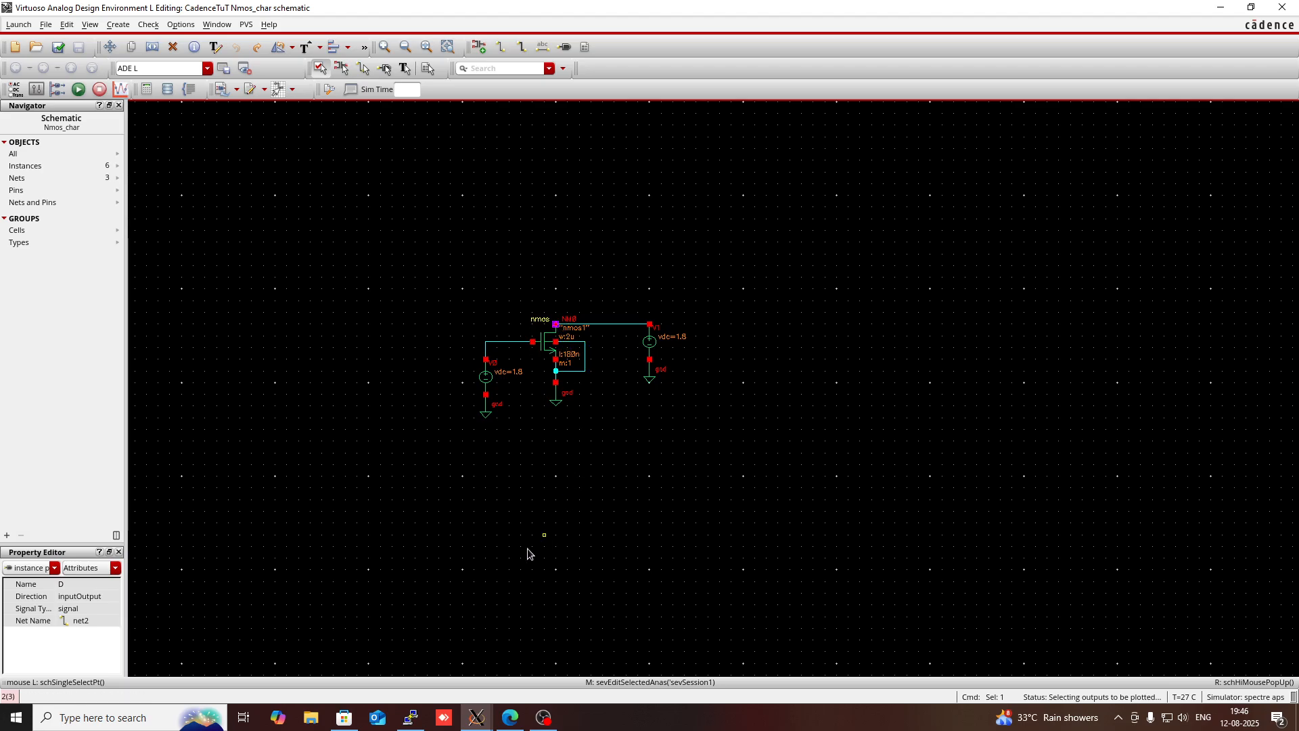
mouse_move(477, 717)
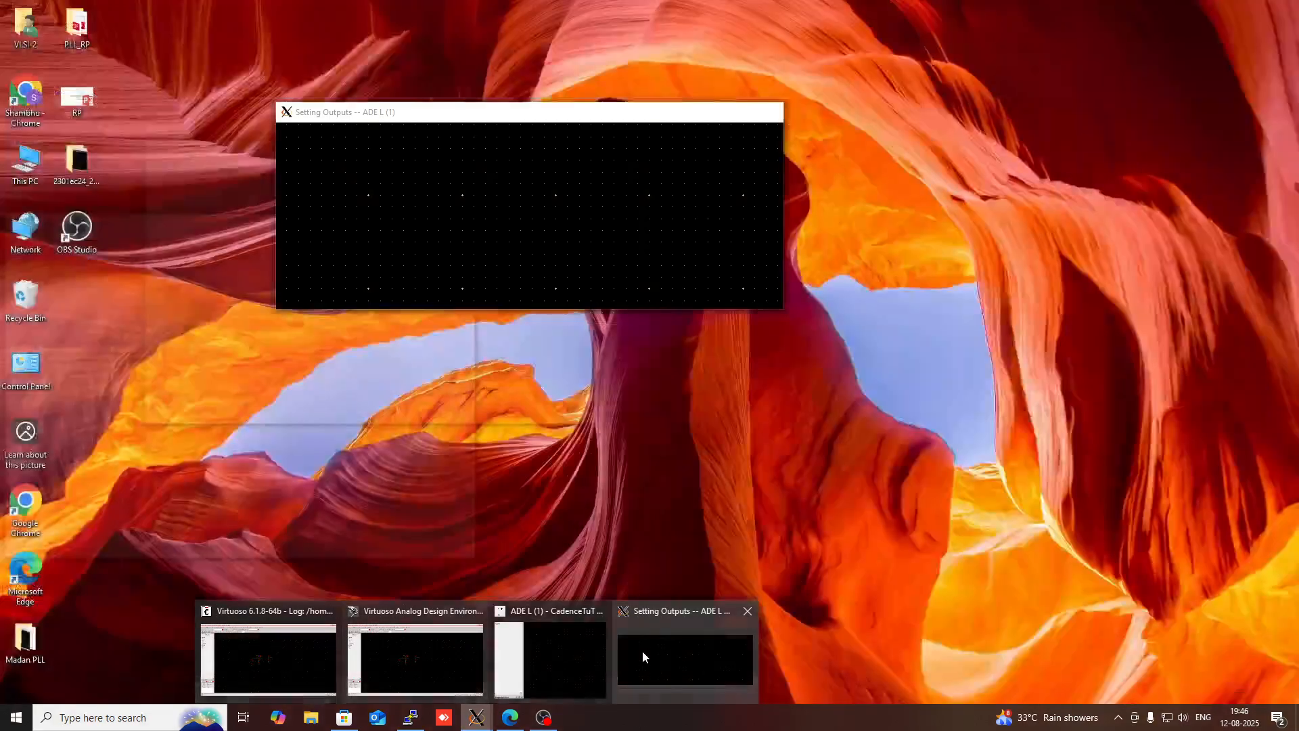
click(643, 651)
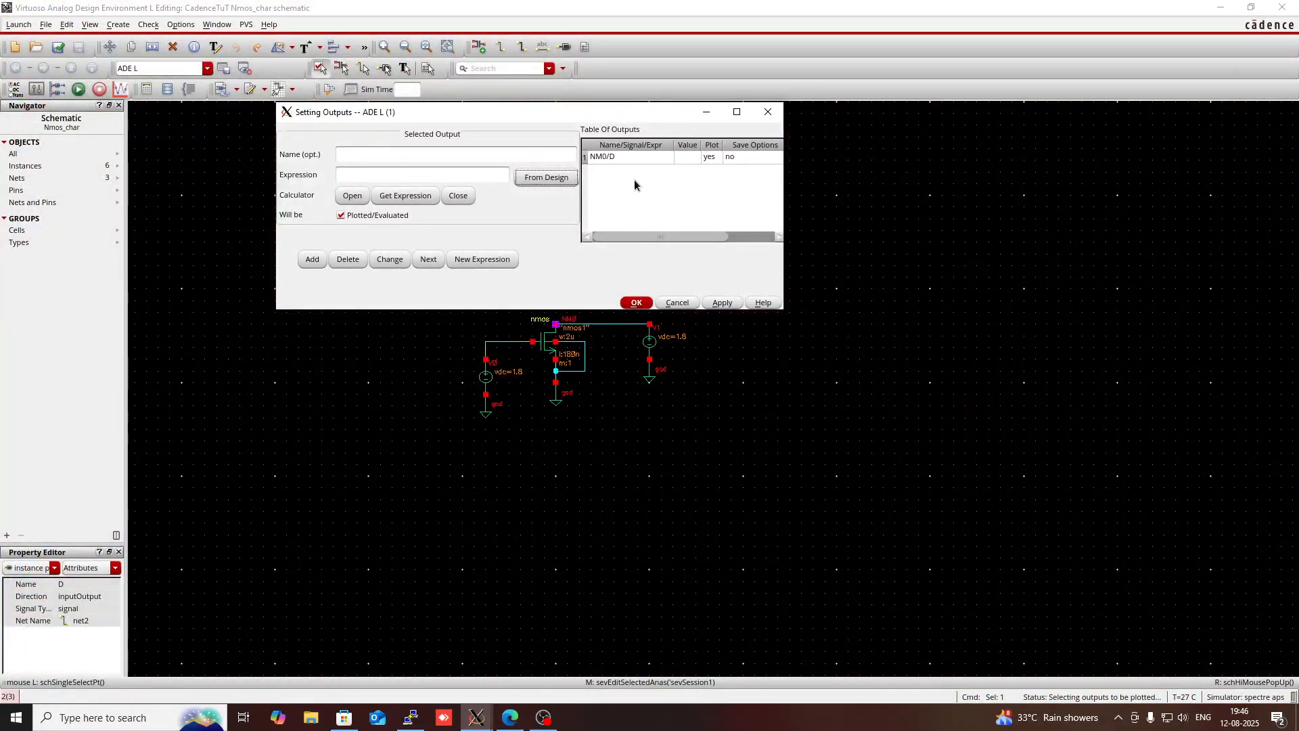
click(630, 306)
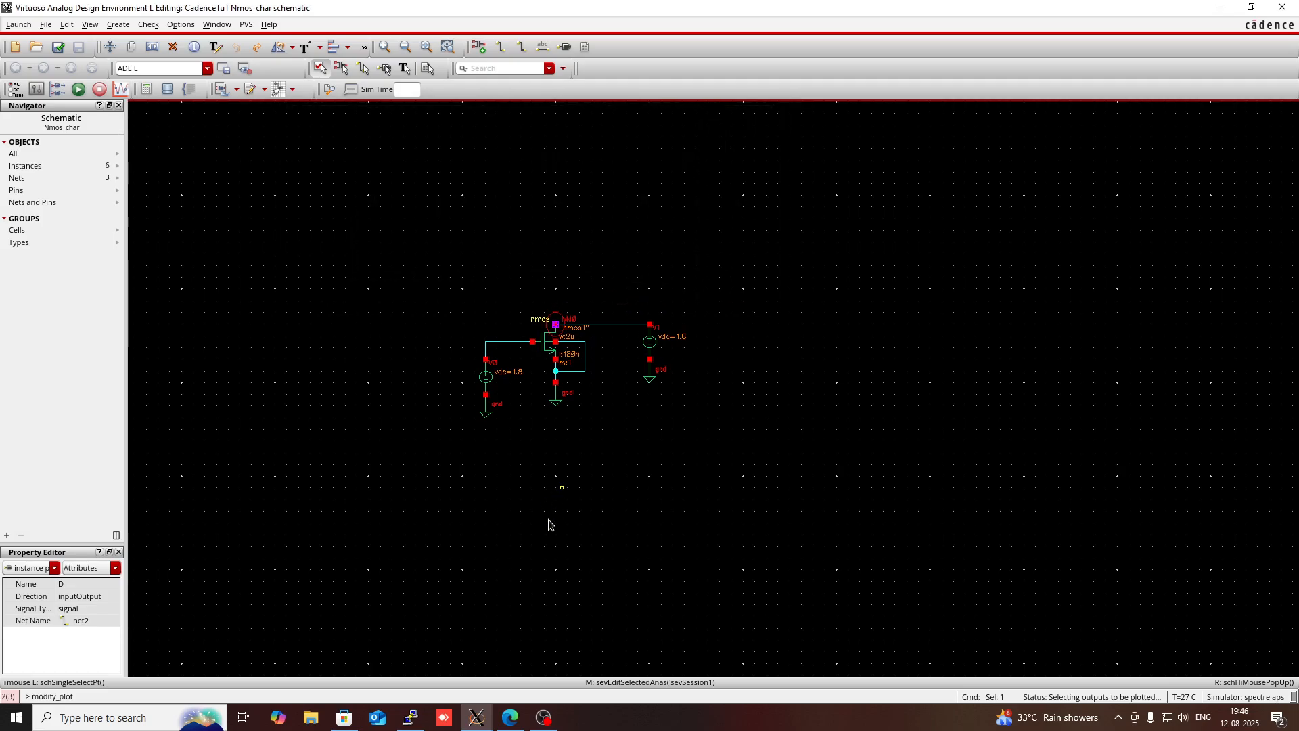
mouse_move(477, 717)
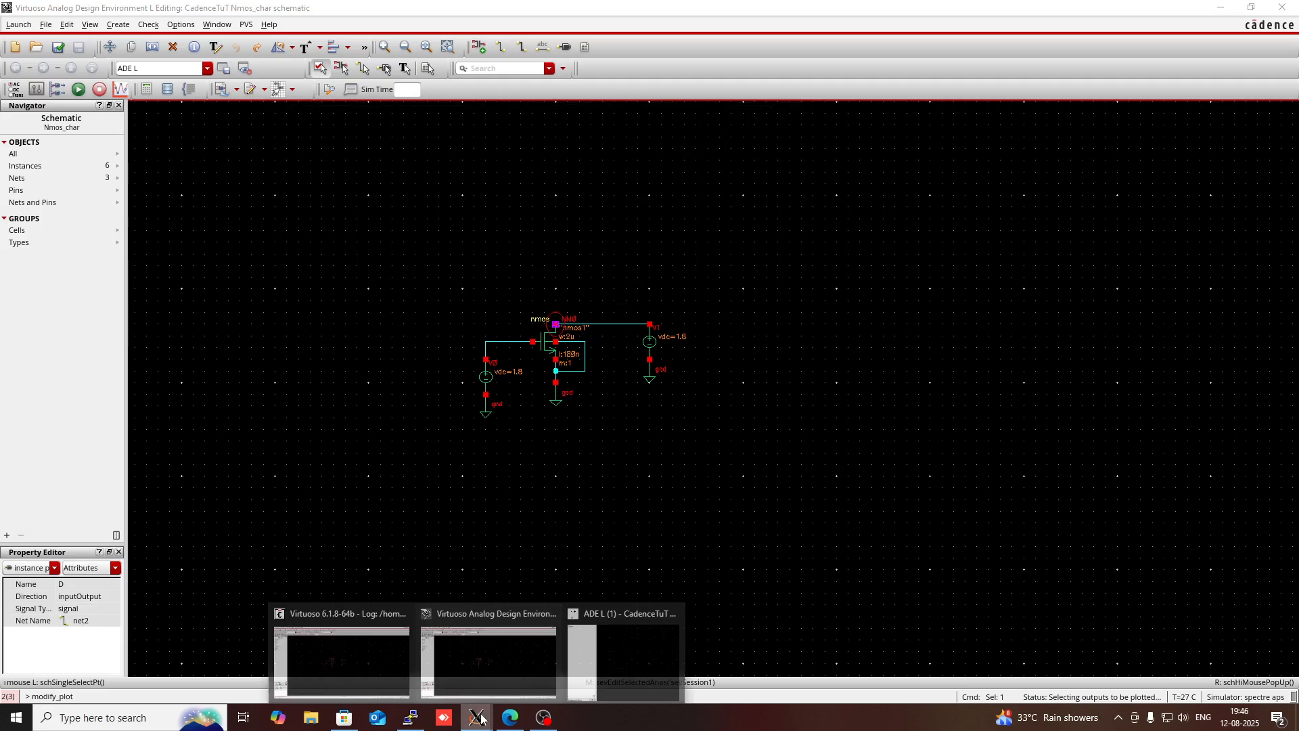
mouse_move(631, 639)
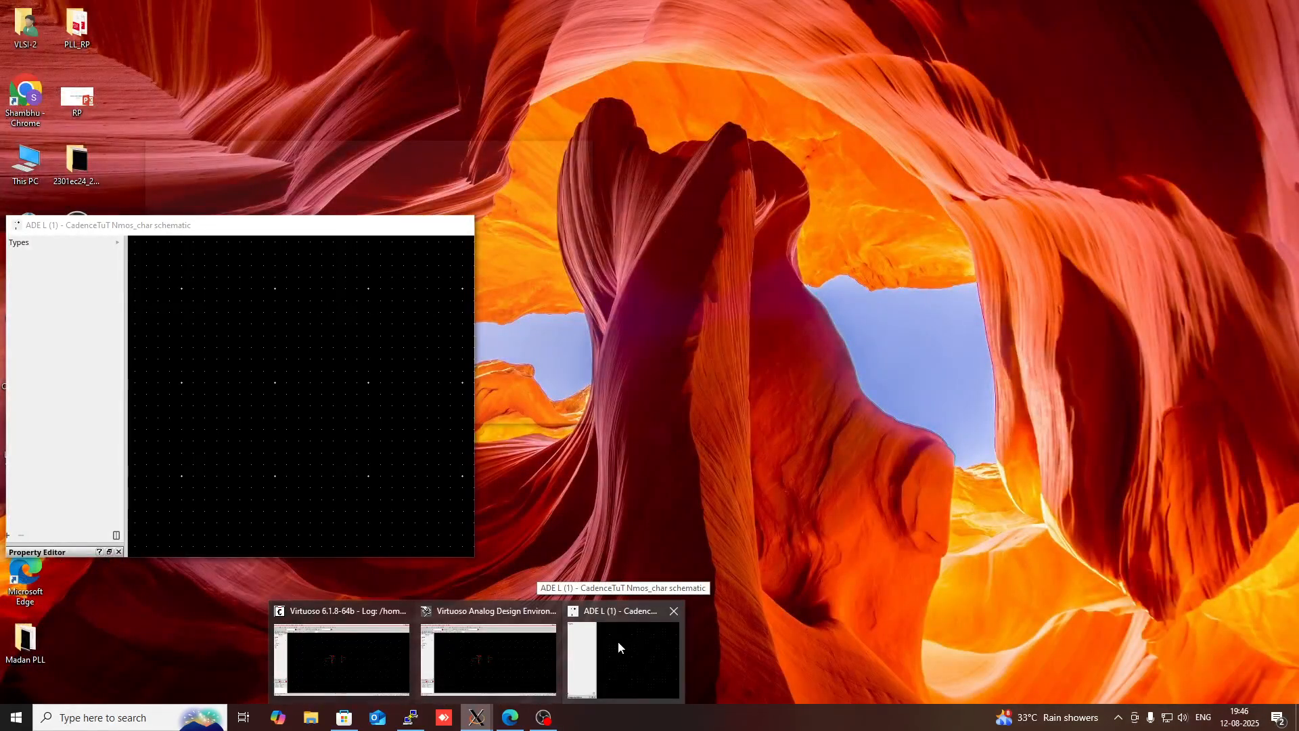
click(554, 654)
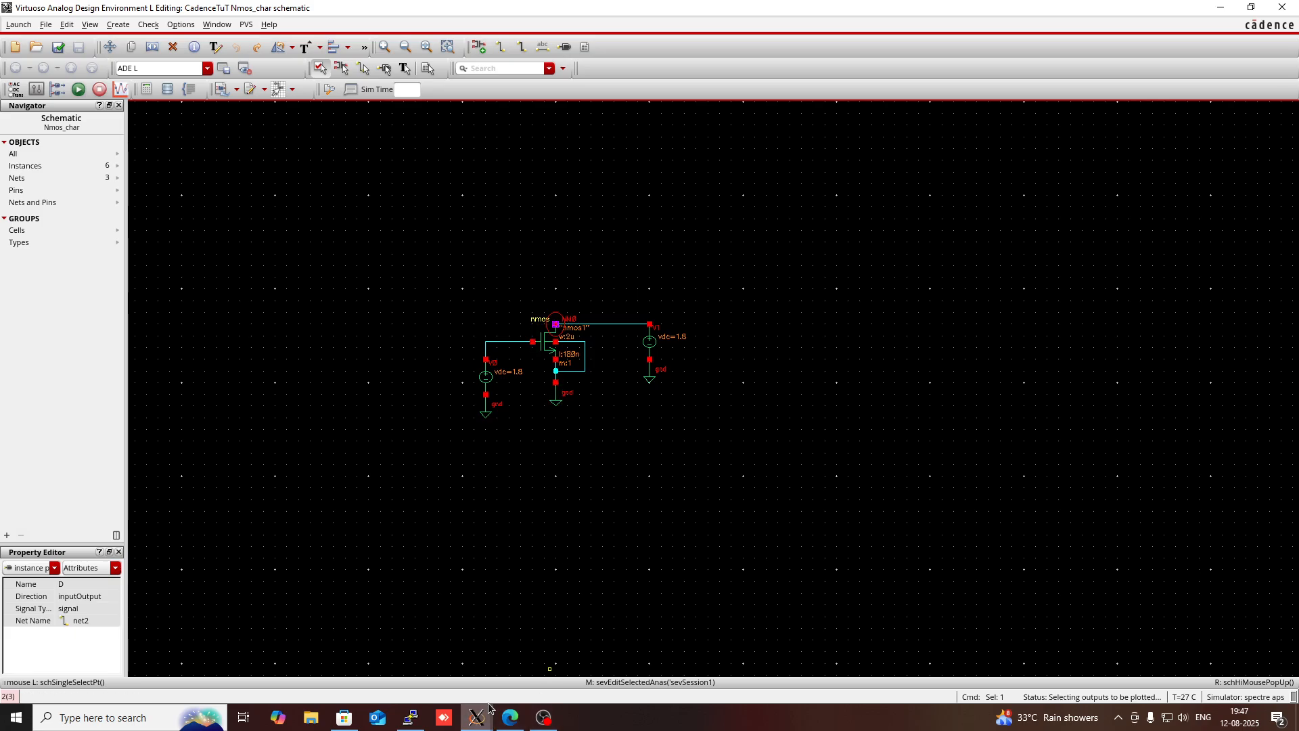
- In the ADE L model library setup, disable the gpdk045.scs and gpdk090.scs model files and accept the change
mouse_move(485, 719)
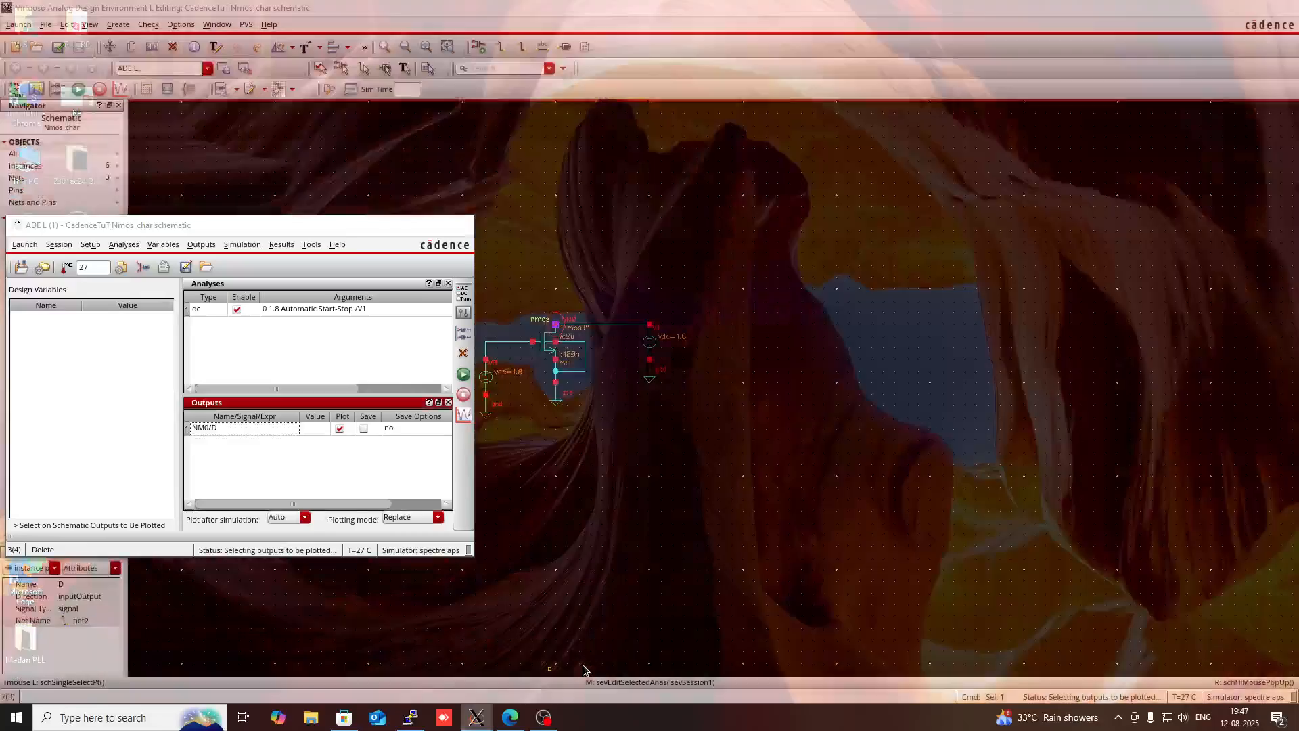
click(623, 653)
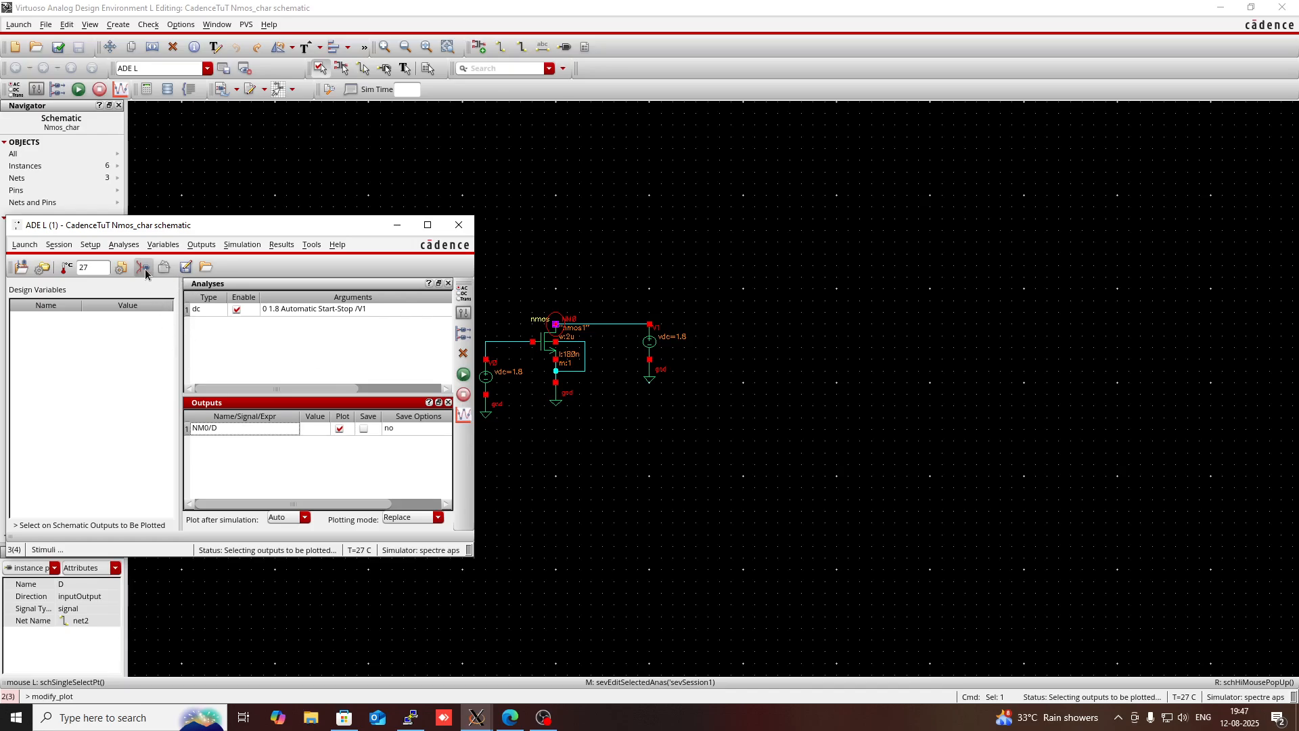
click(88, 245)
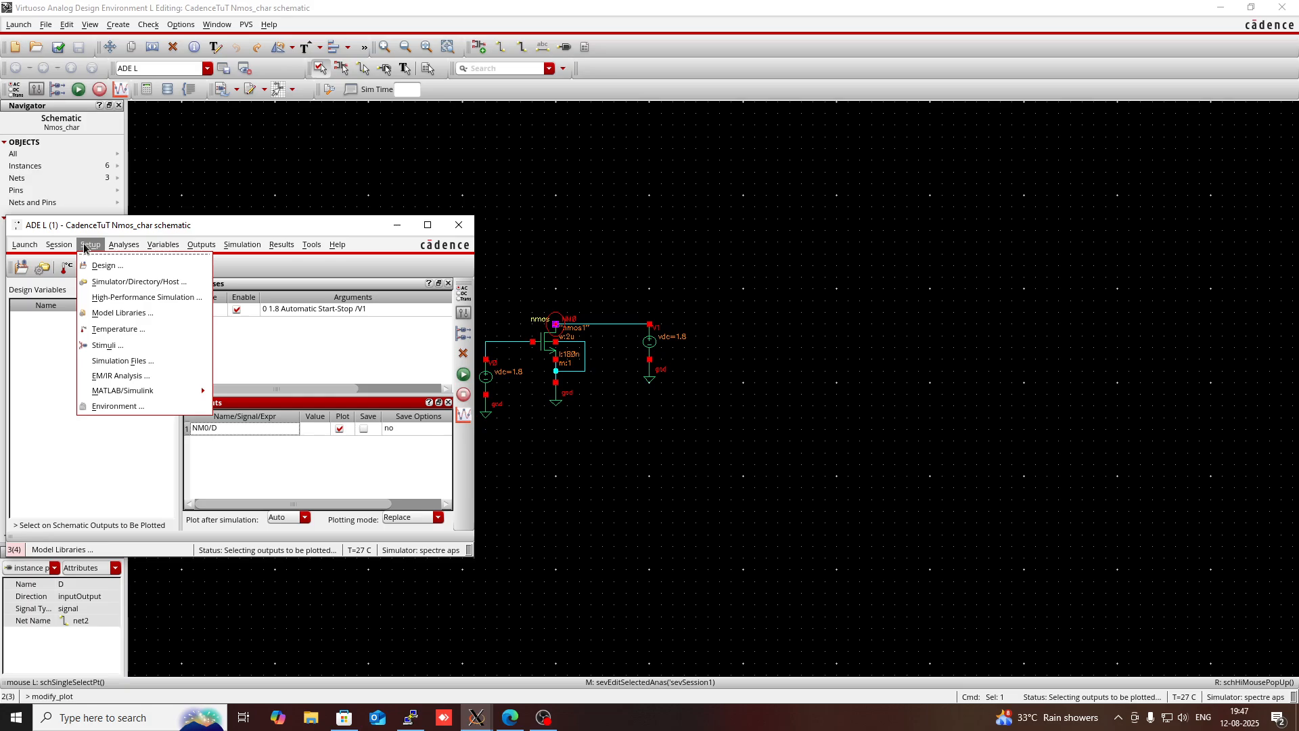
click(111, 314)
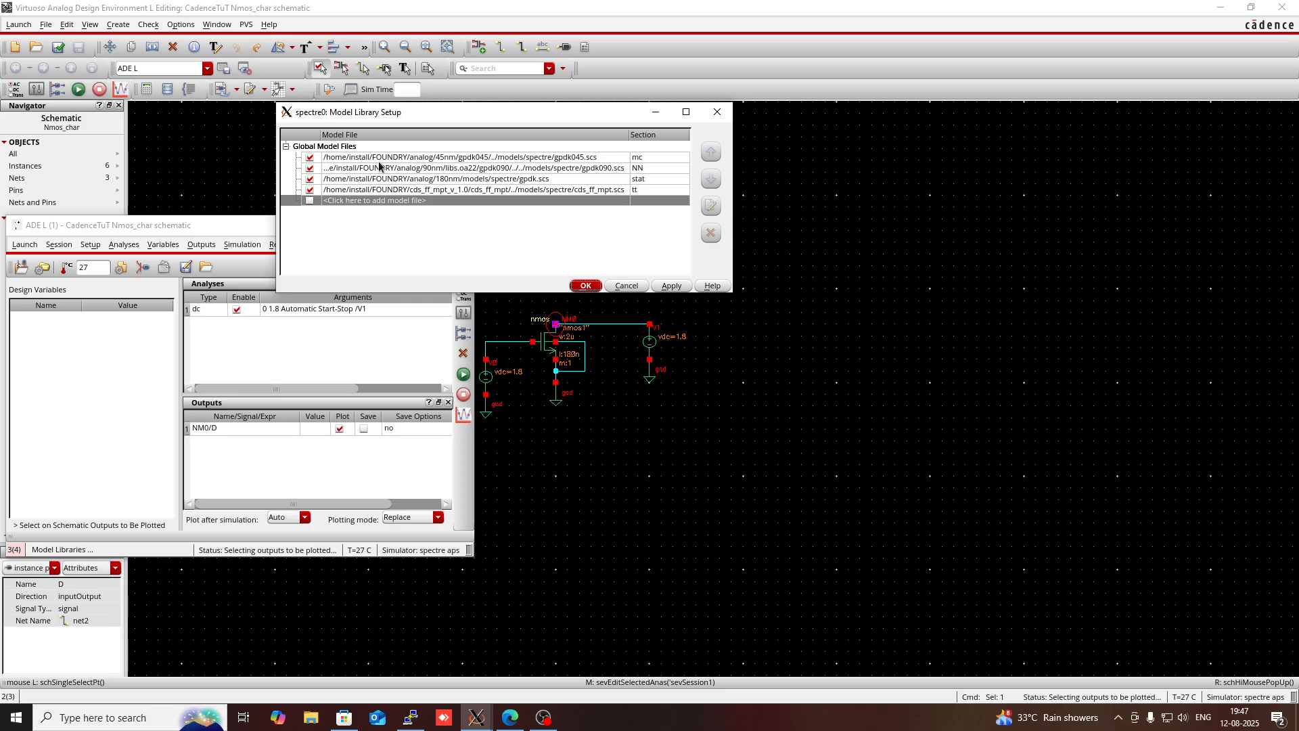
click(310, 158)
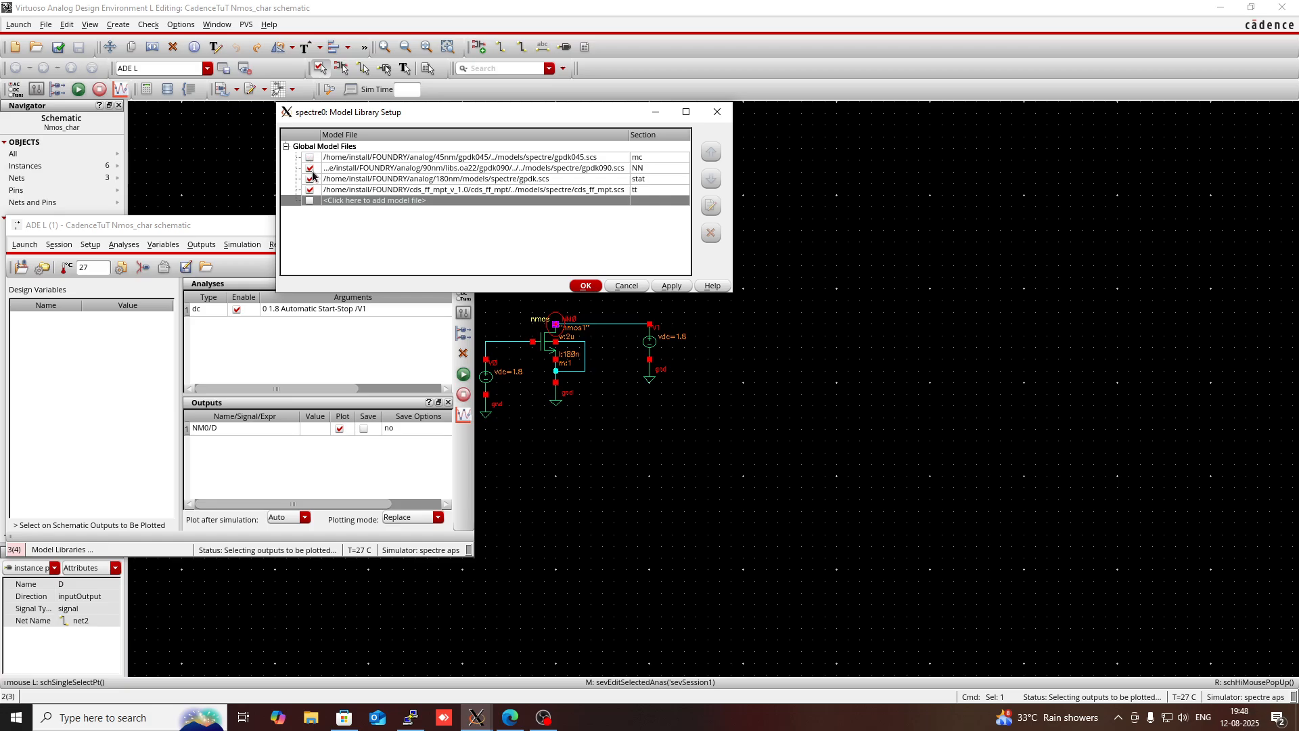
click(310, 168)
click(584, 286)
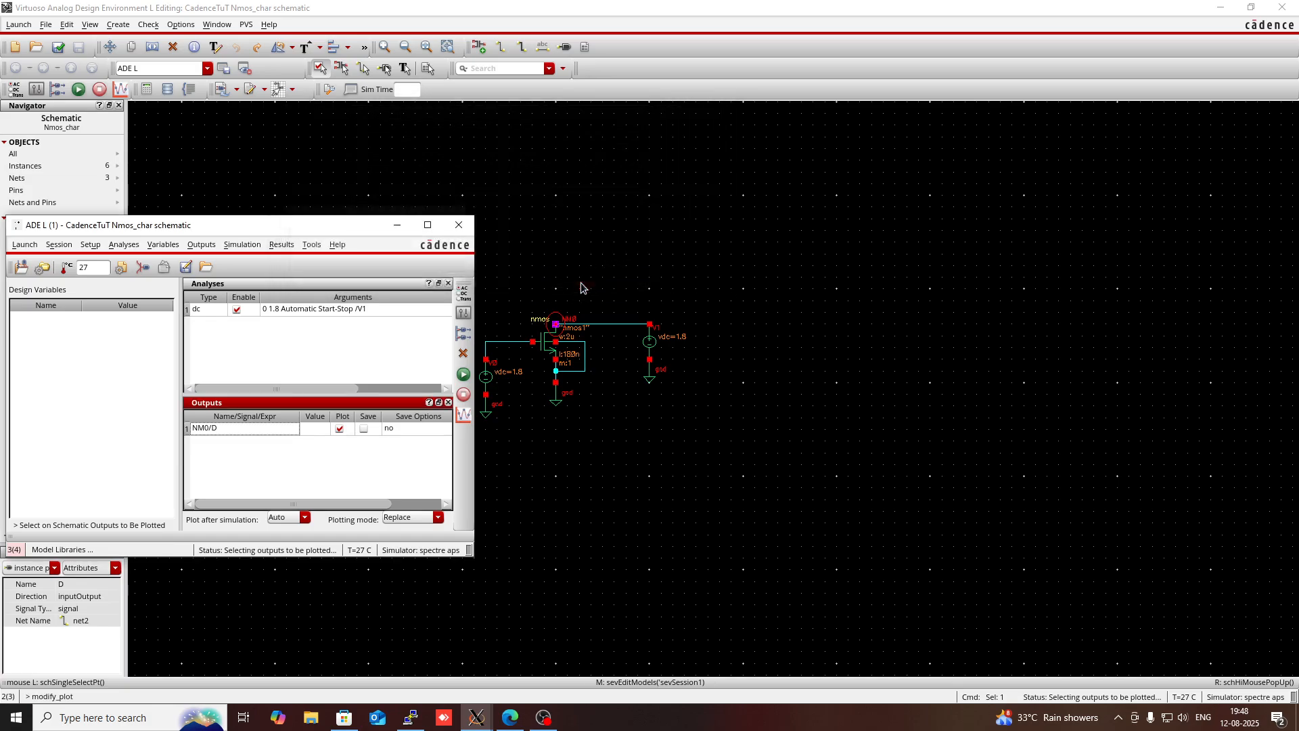
- Netlist and run the simulation, maximize the resulting plot, and set the /NM0/D trace style to Solid
click(462, 374)
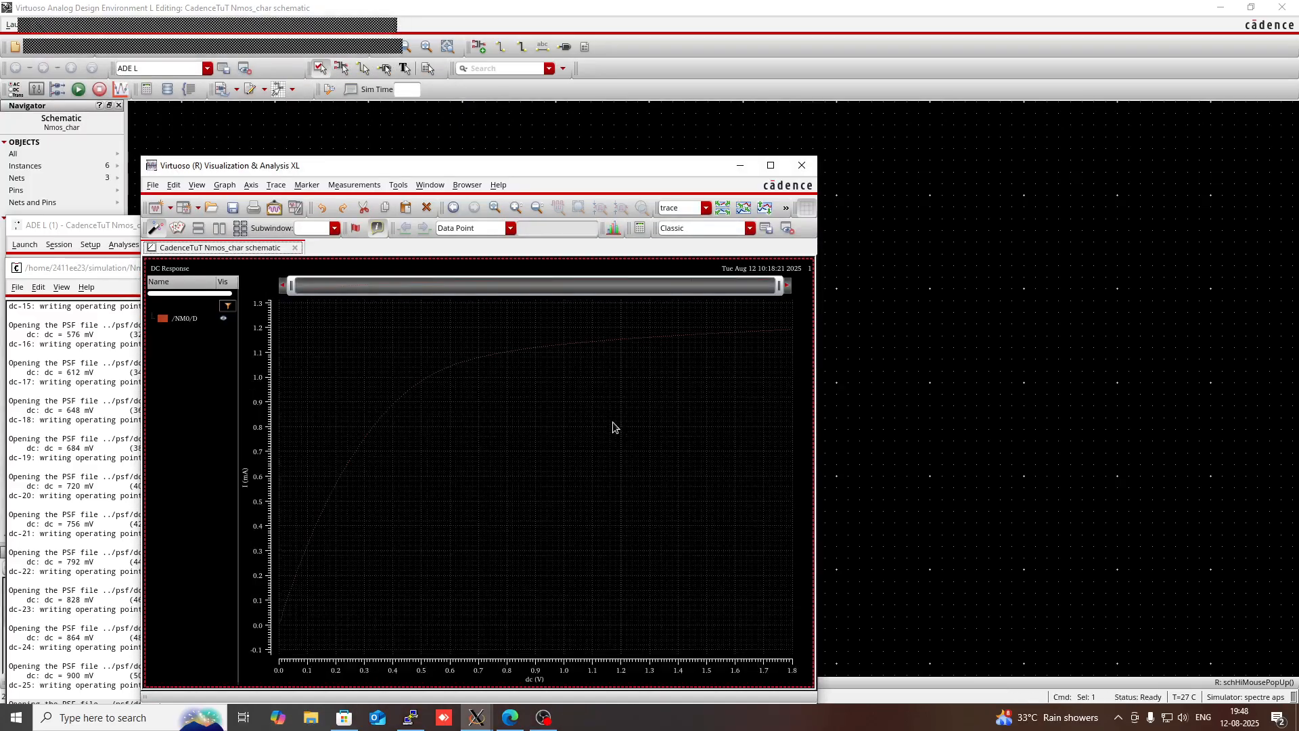
click(770, 166)
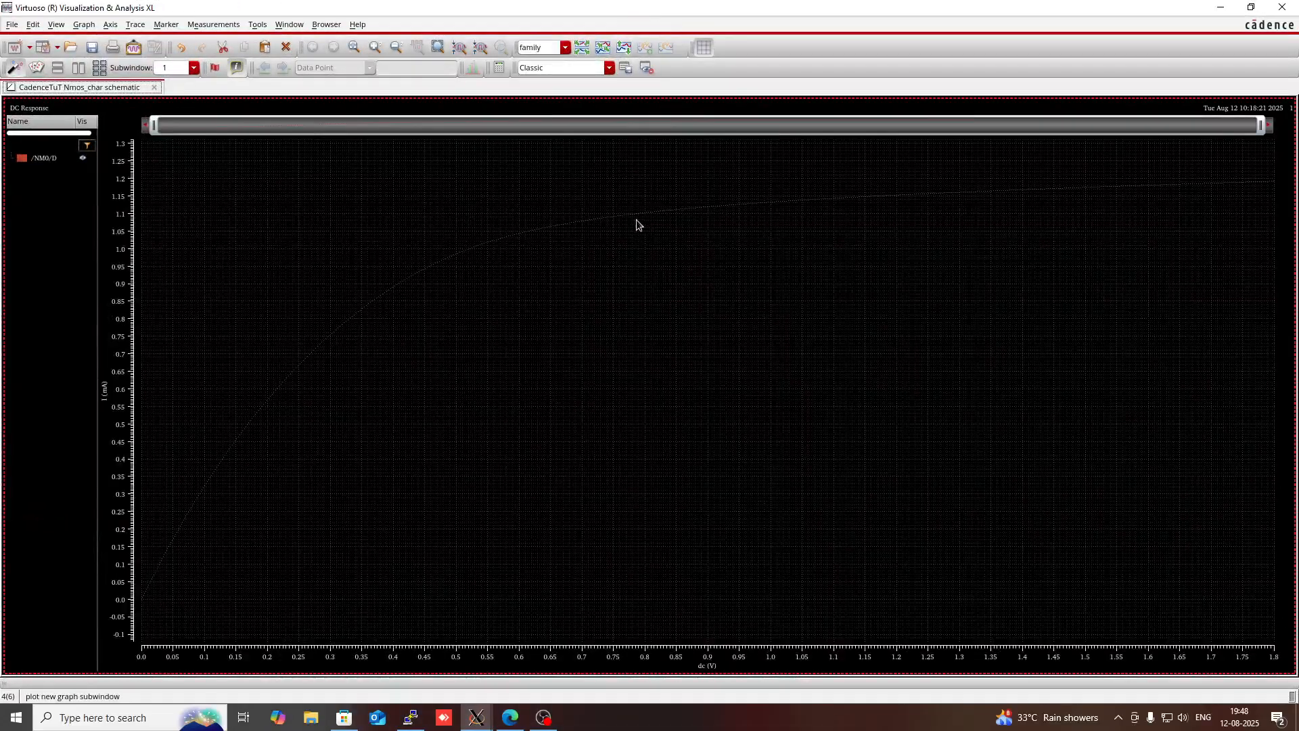
right_click(37, 161)
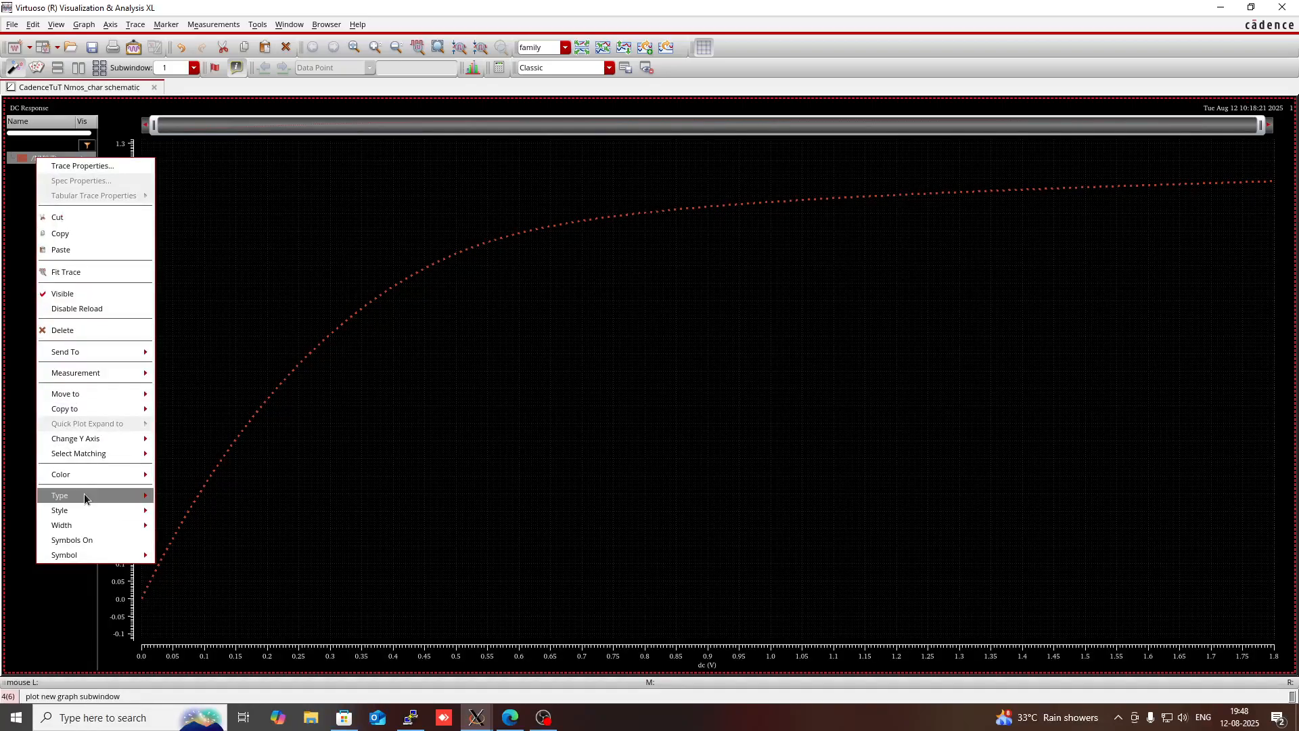
mouse_move(84, 511)
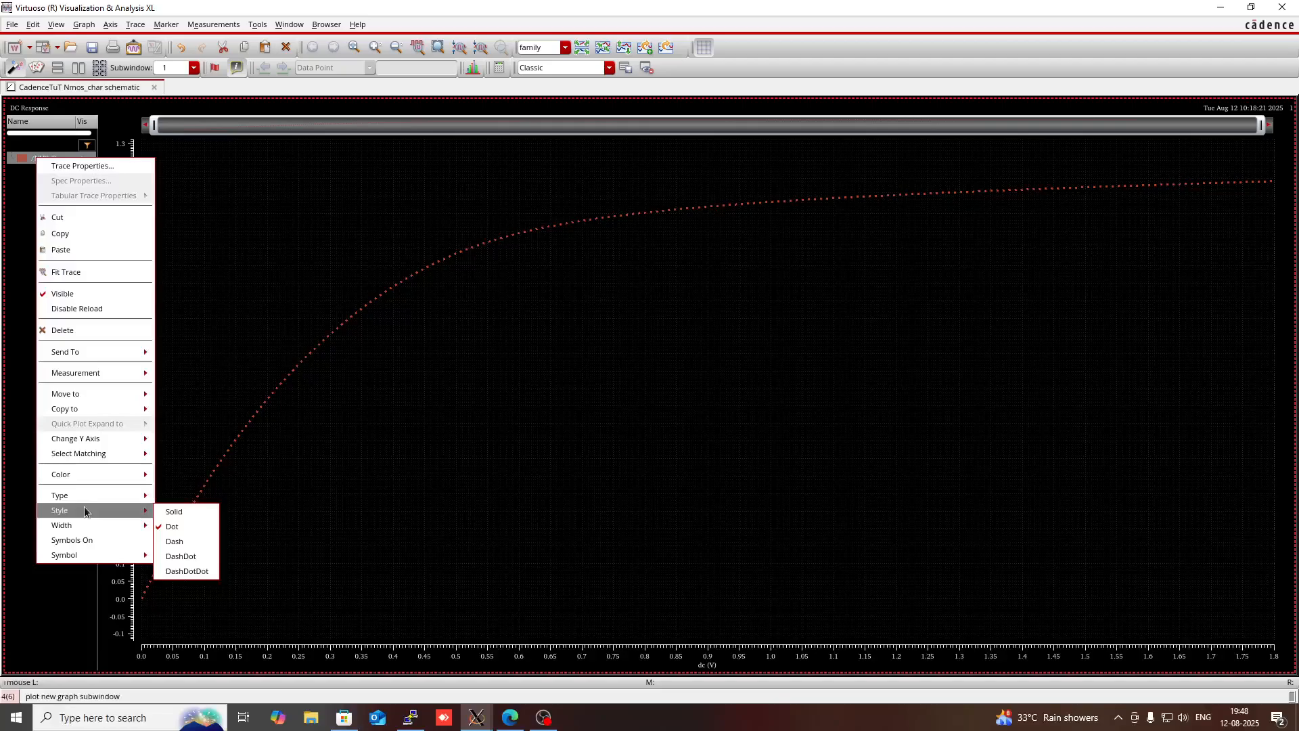
click(169, 512)
click(486, 327)
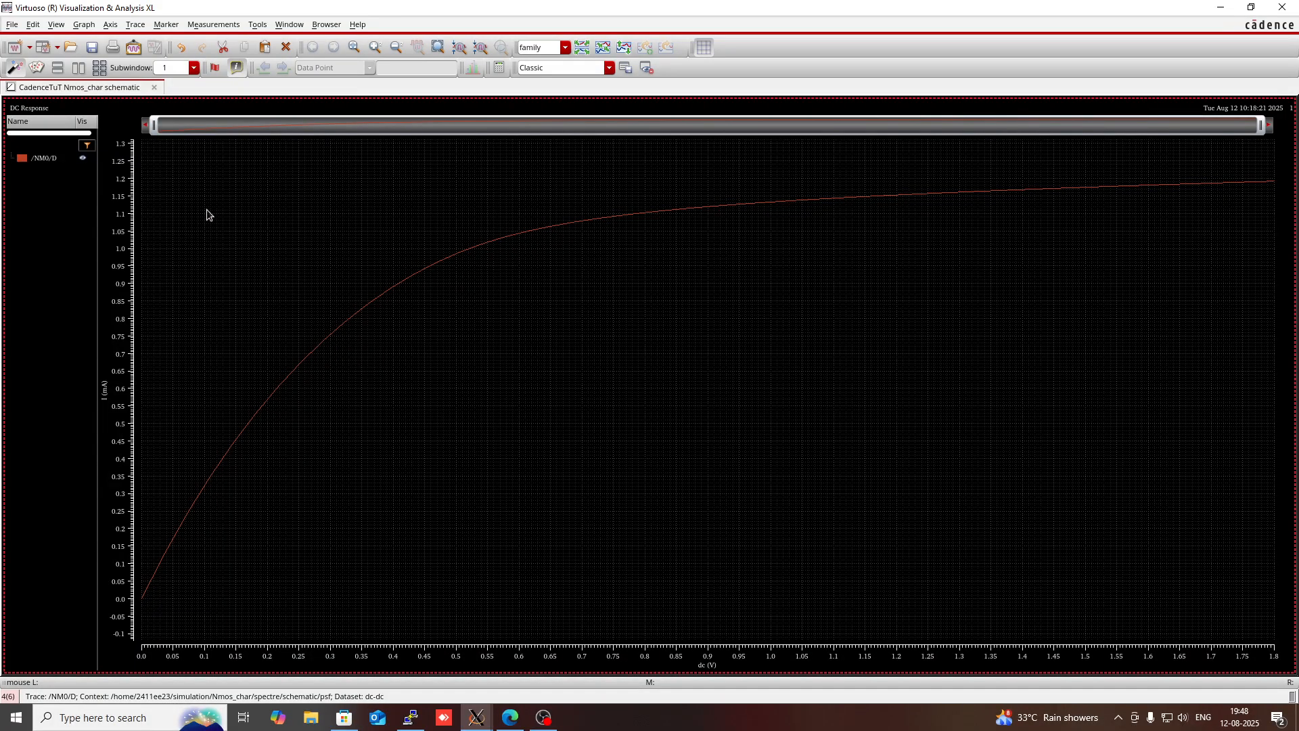
- Set the line width of the /NM0/D trace to Thick
right_click(57, 158)
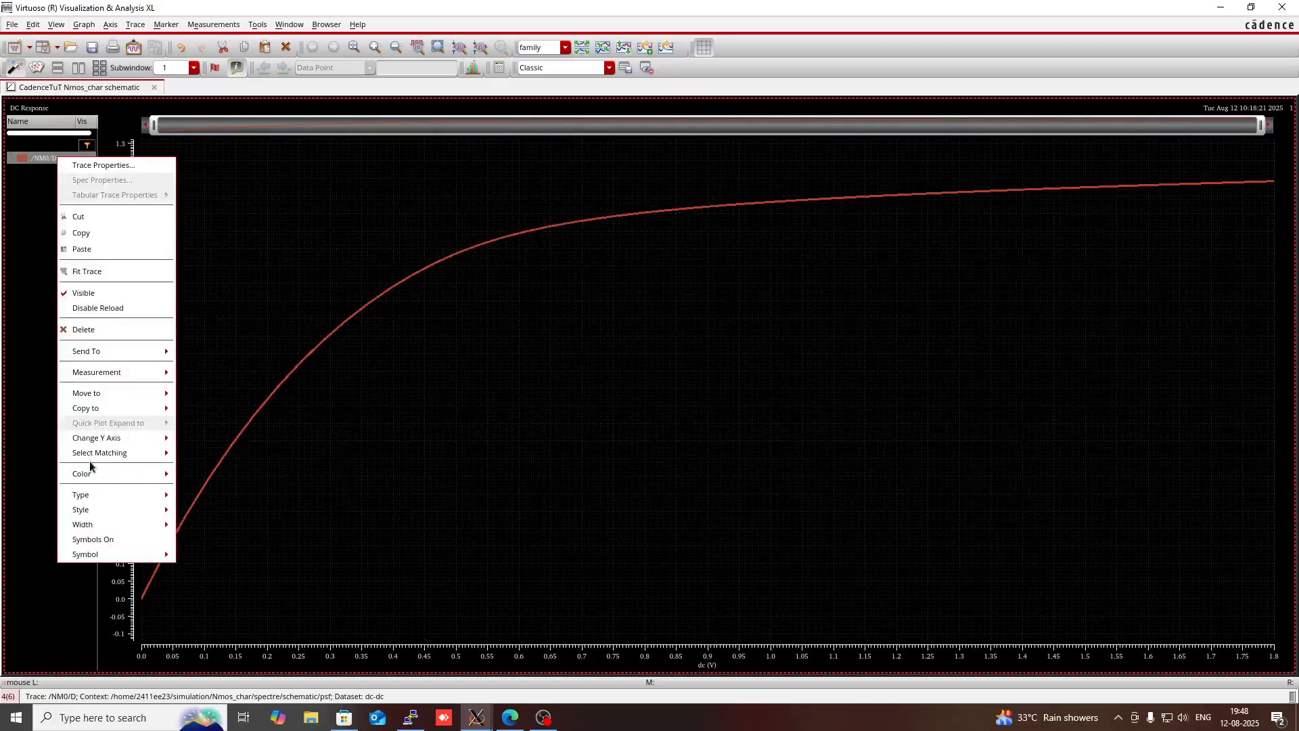
mouse_move(91, 468)
mouse_move(103, 494)
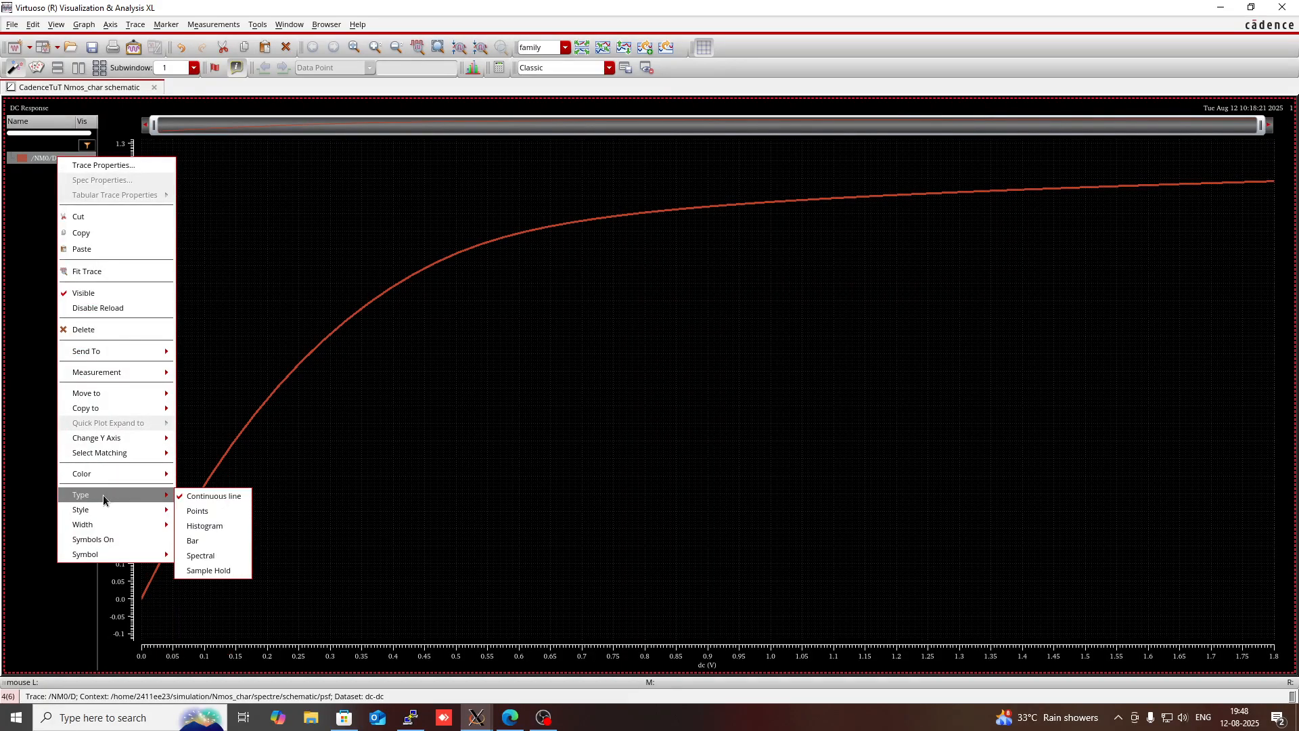
mouse_move(111, 522)
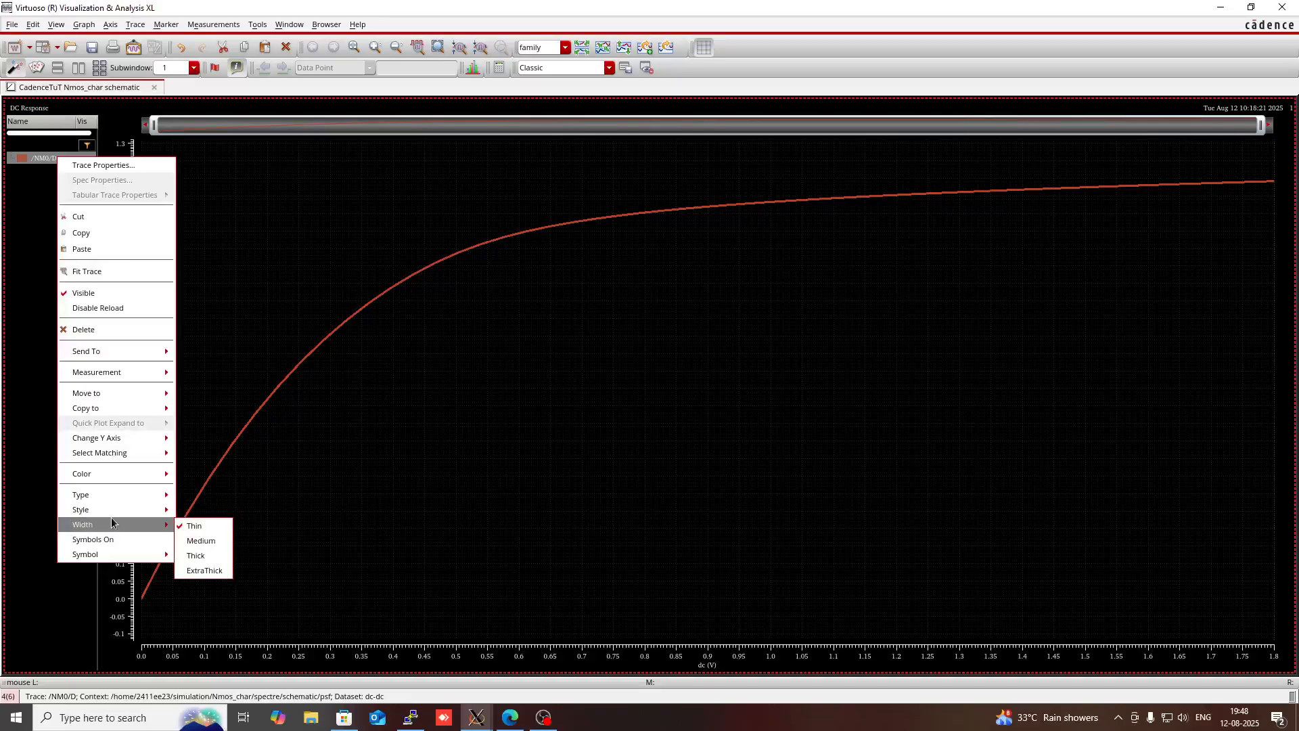
click(195, 556)
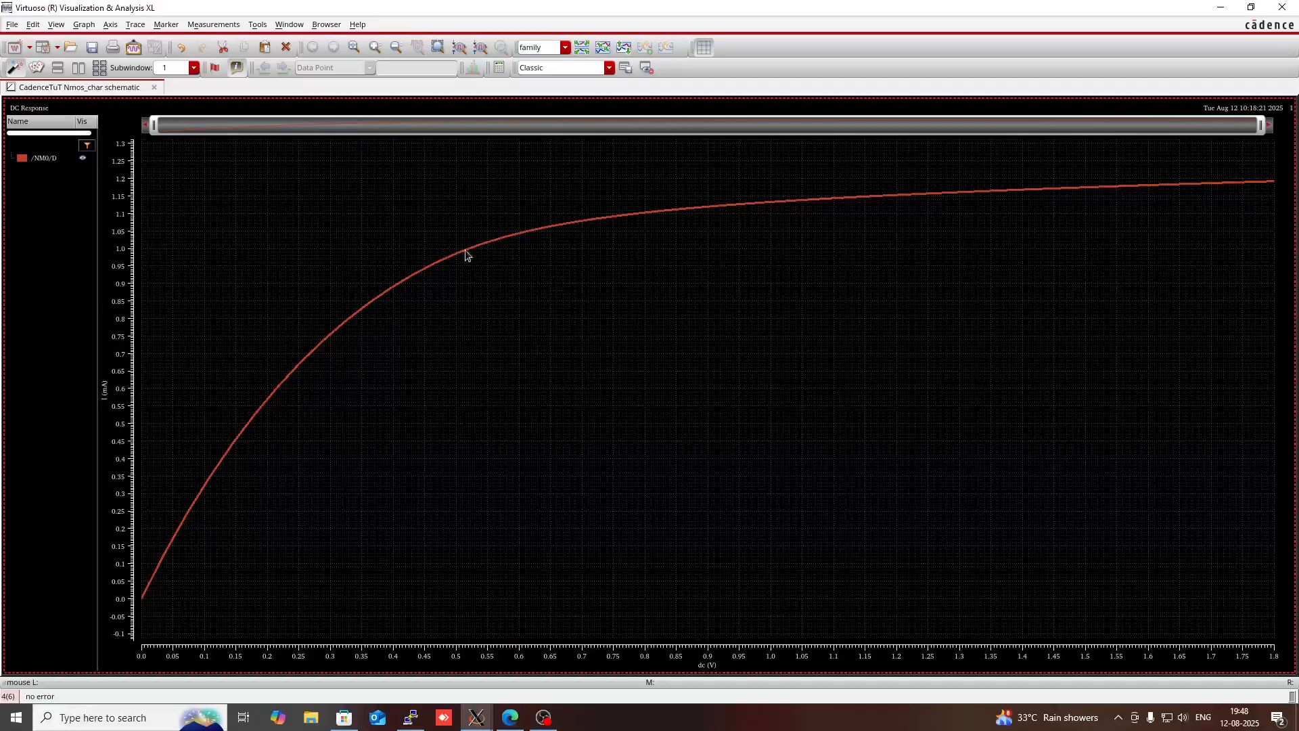
mouse_move(530, 232)
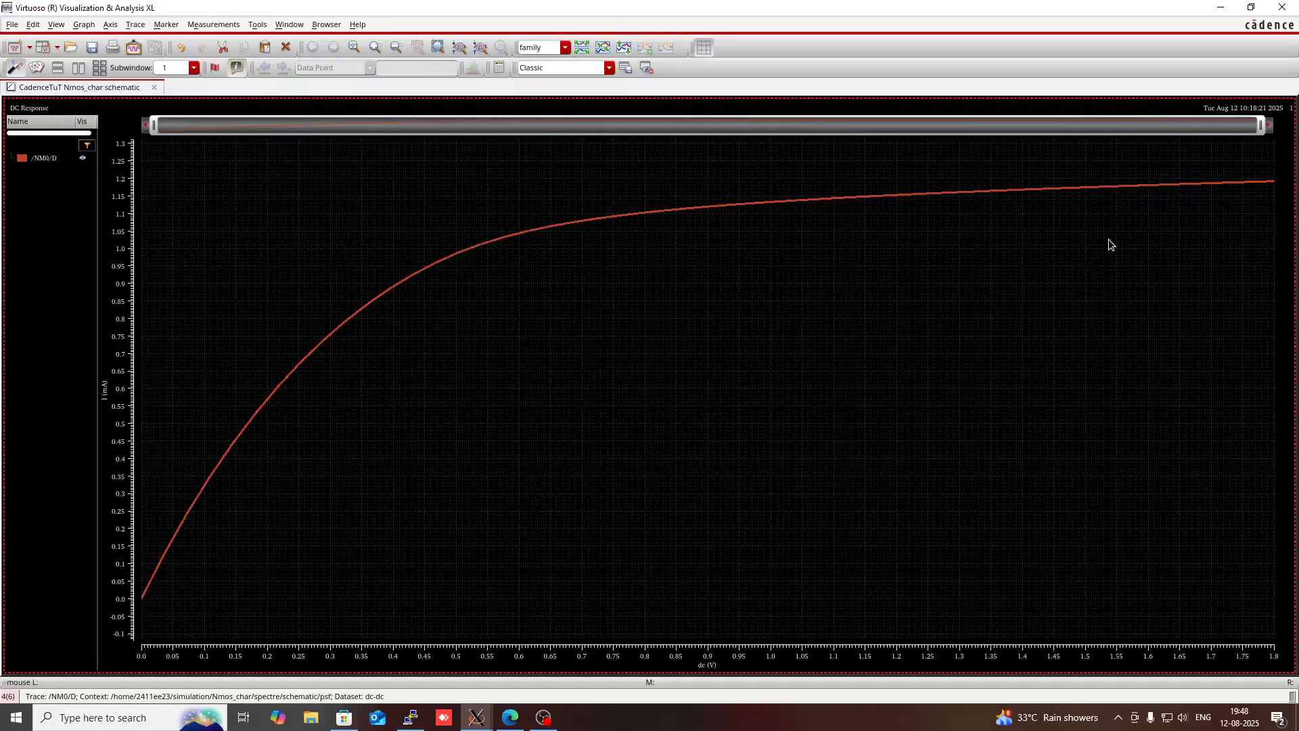
- Return to the schematic, set the gate-side vdc source's DC voltage to the variable vgs, and check and save the design
click(1221, 8)
click(624, 222)
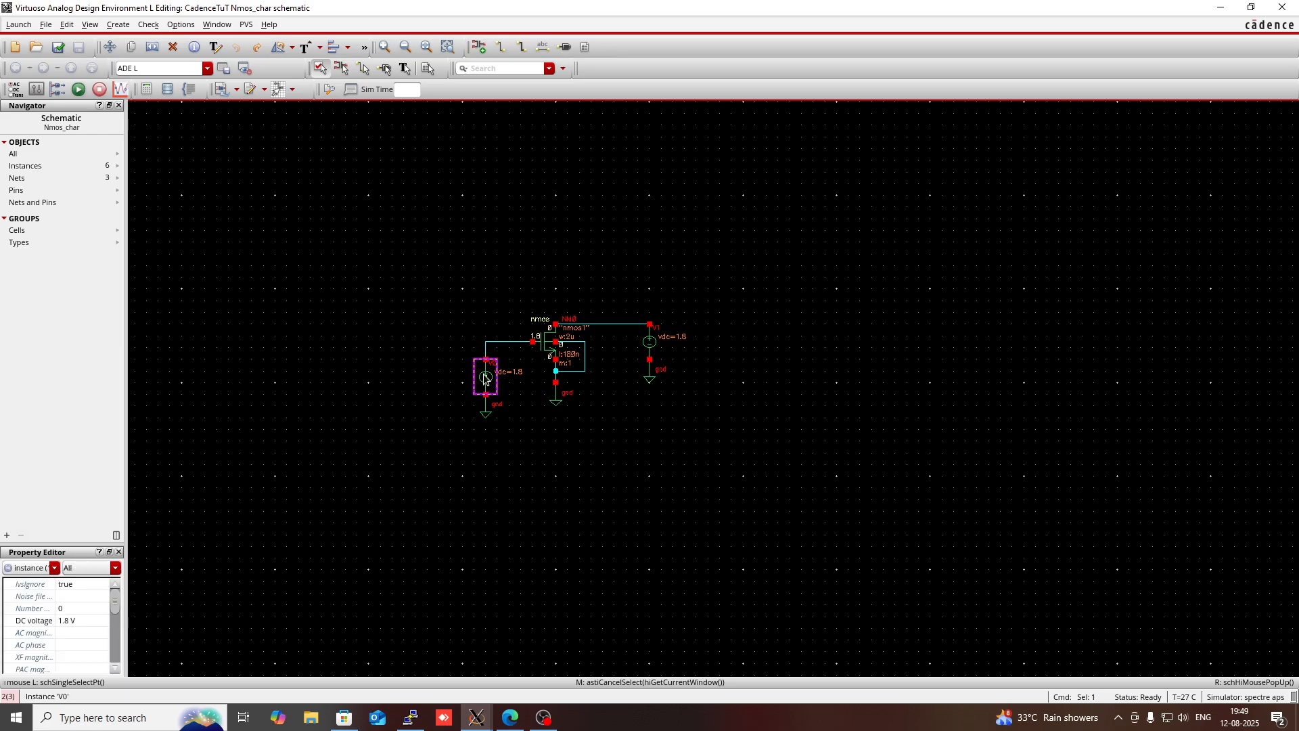
key(q)
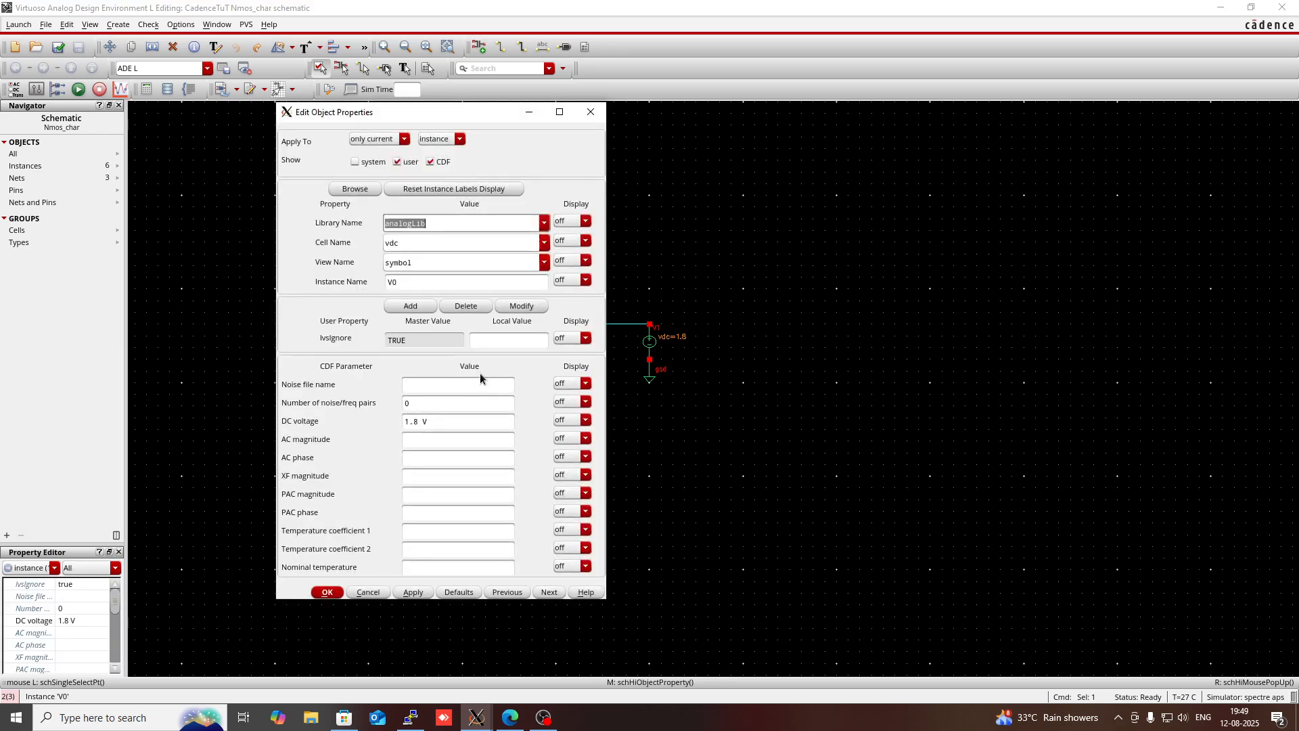
click(419, 424)
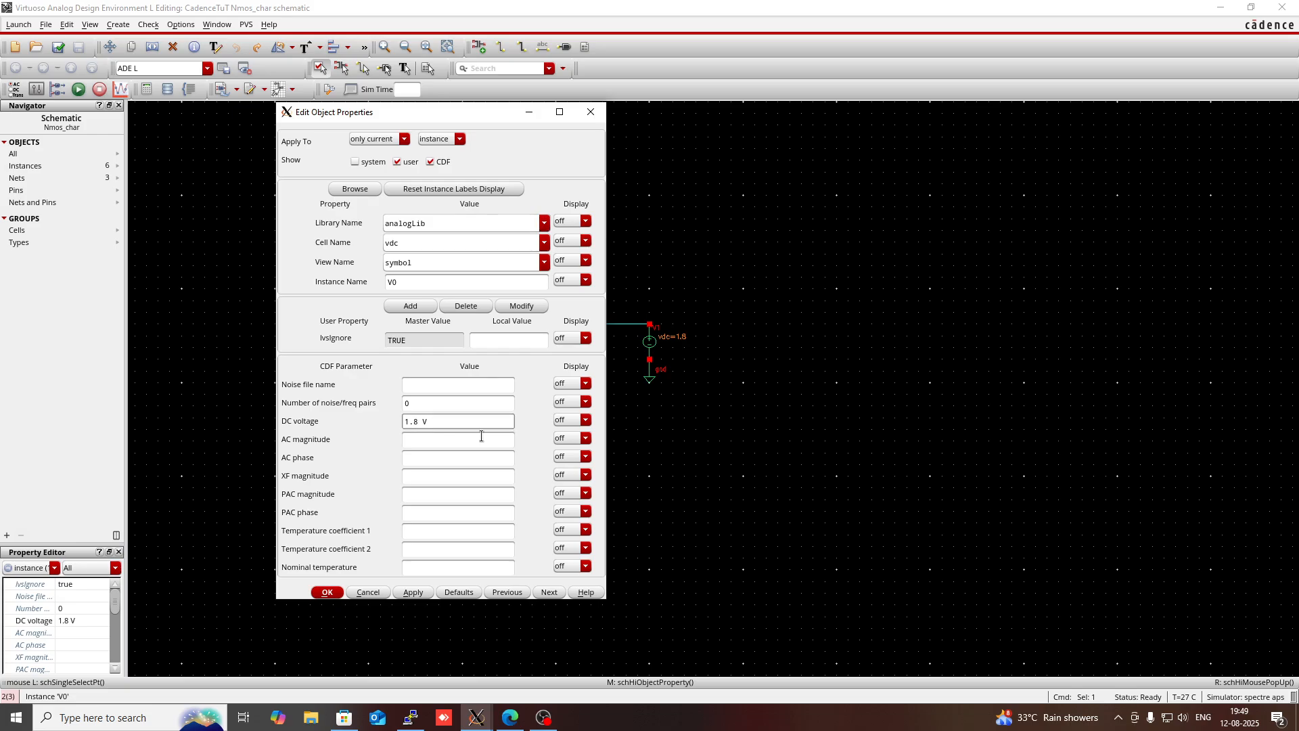
key(BackSpace)
key(BackSpace)
key(BackSpace)
text(vgs)
click(456, 437)
key(Return)
click(550, 466)
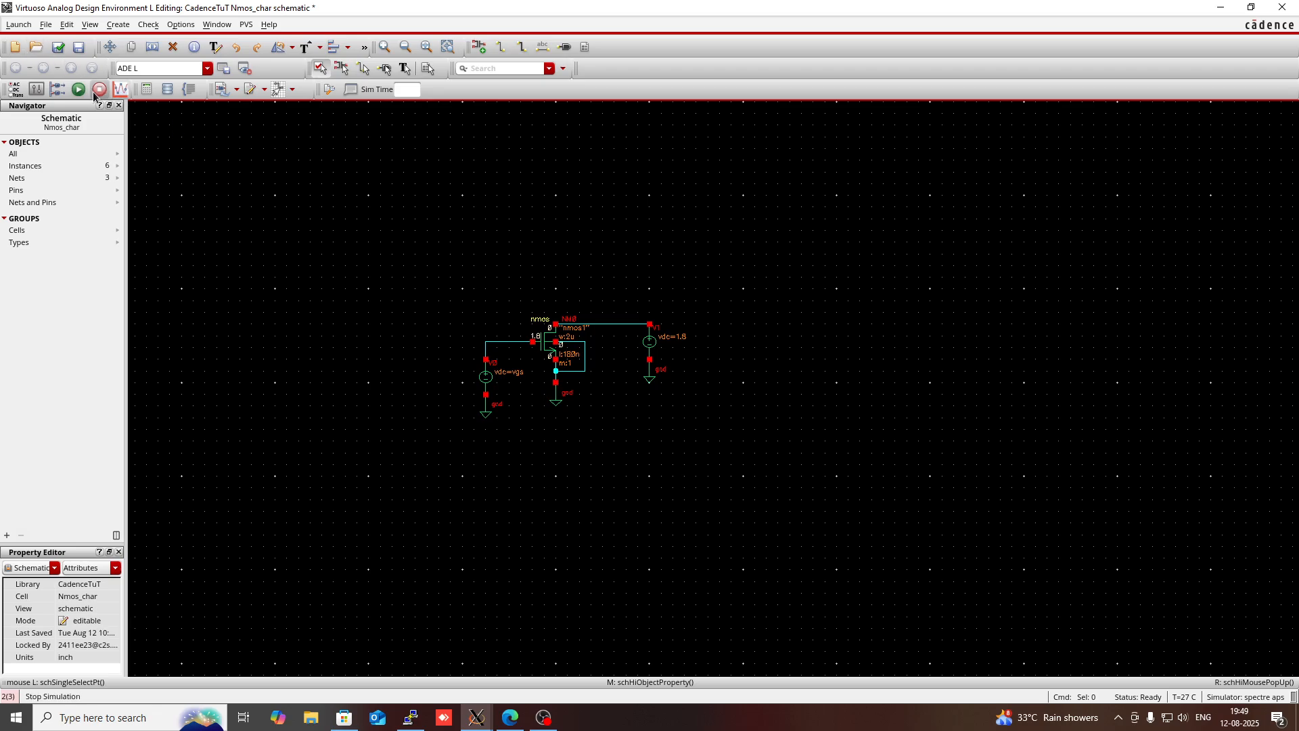
click(55, 50)
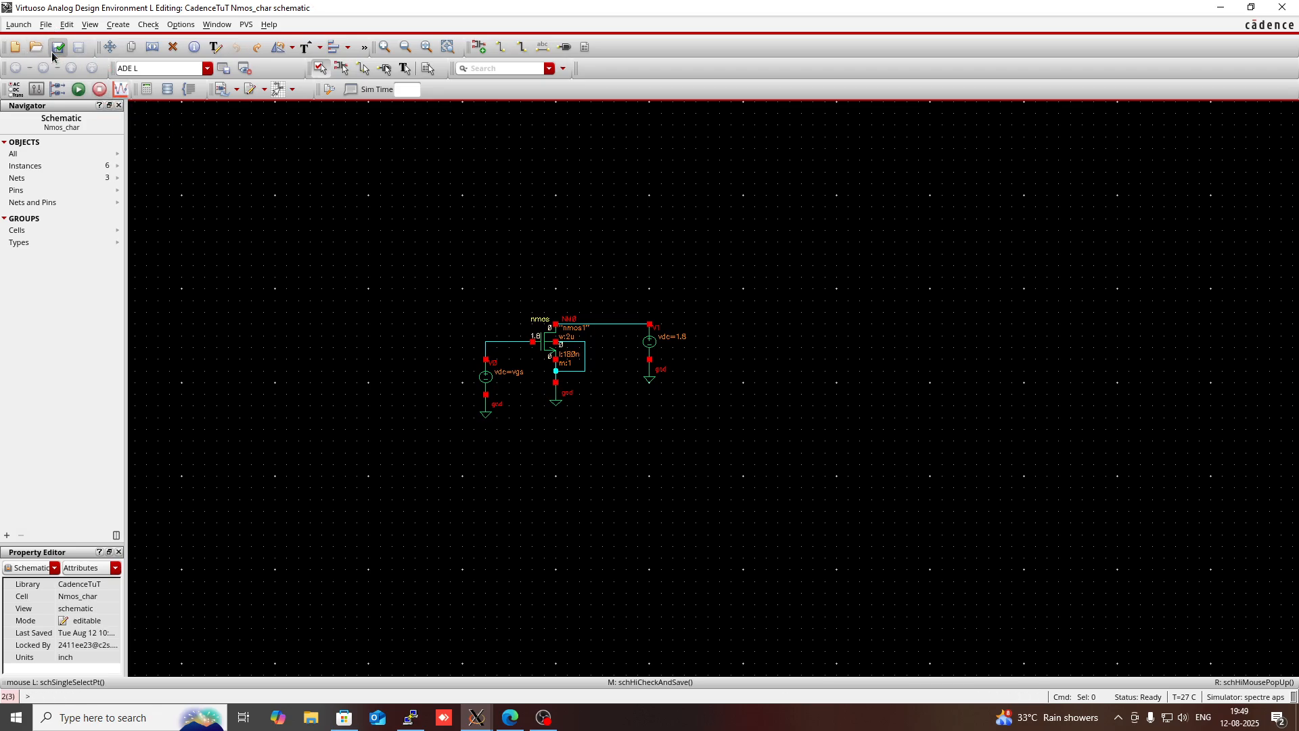
- Close the waveform plot and simulation log windows and bring back the ADE L window
click(17, 26)
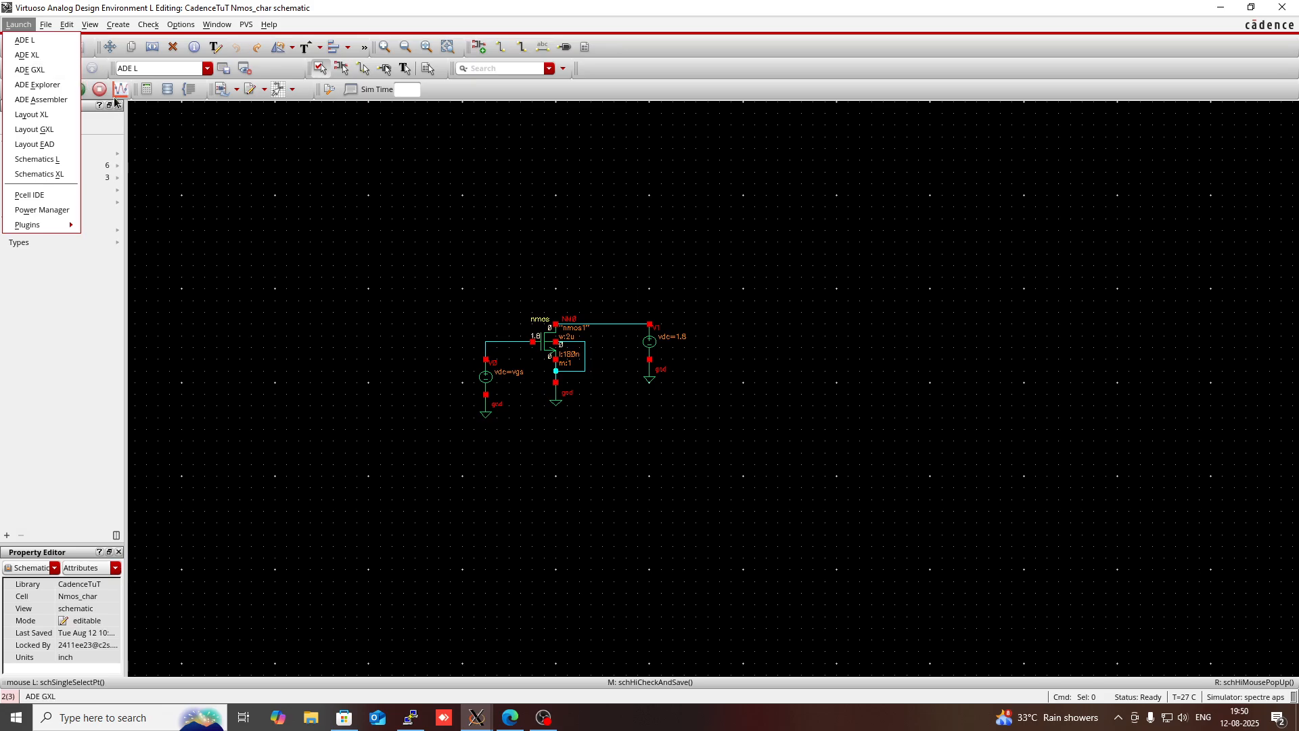
mouse_move(477, 717)
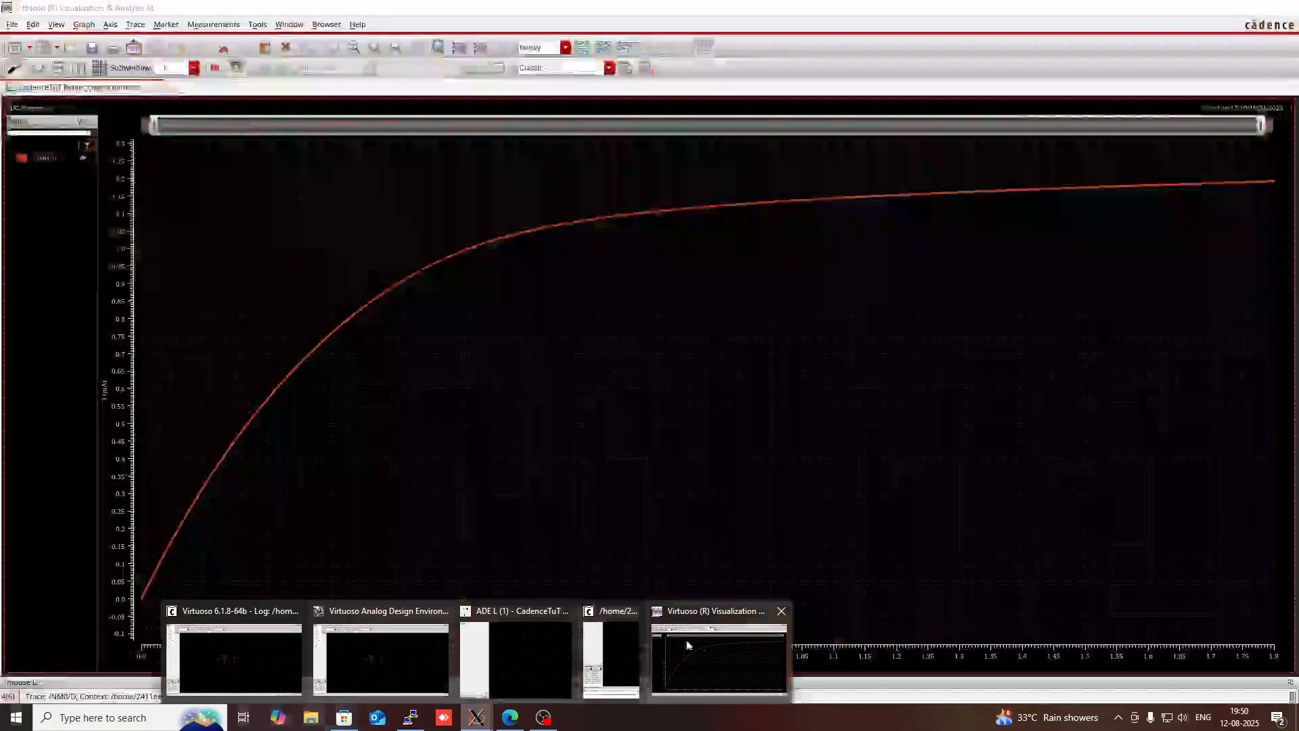
click(781, 611)
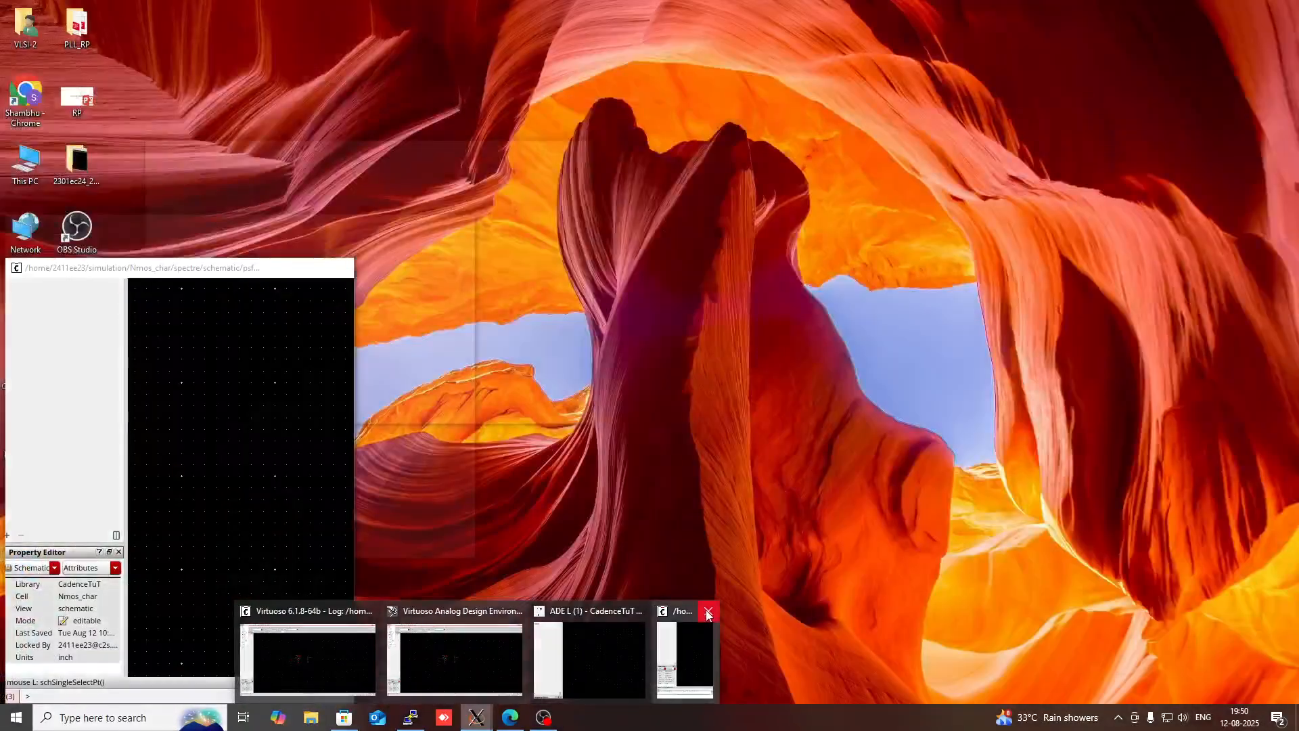
click(708, 611)
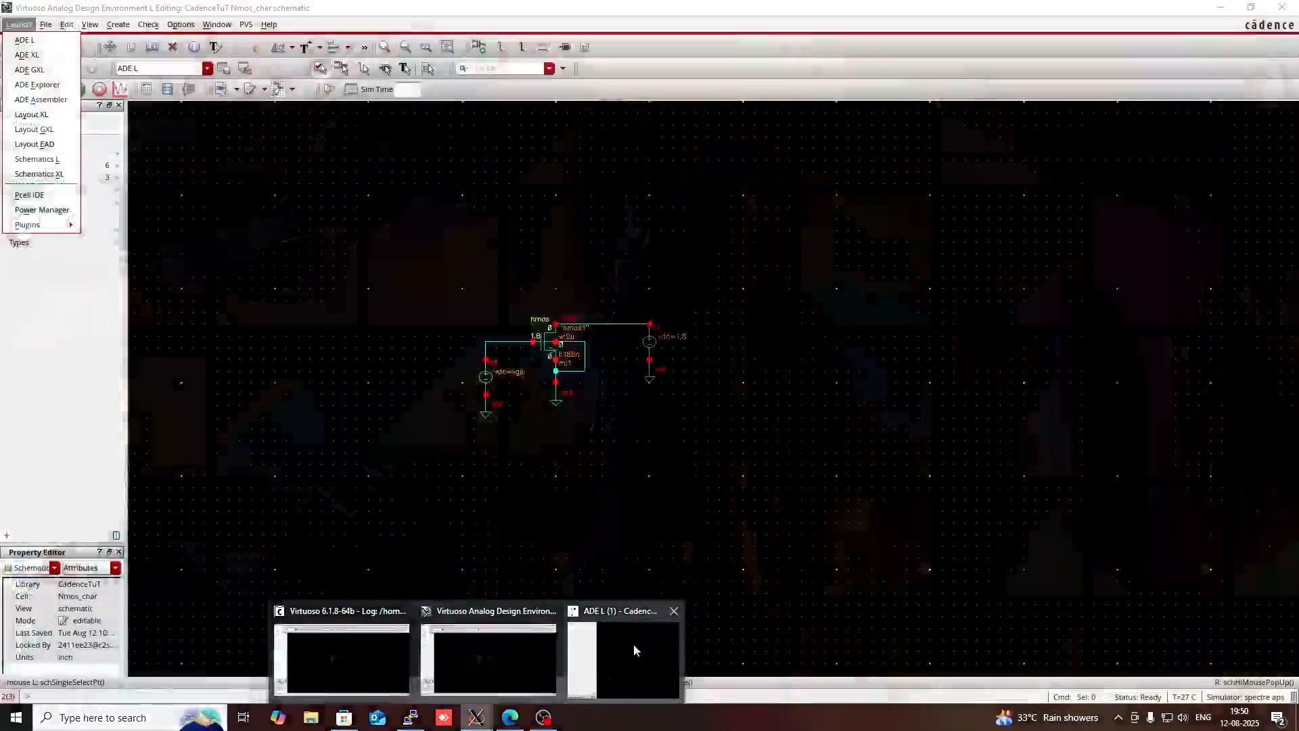
click(633, 643)
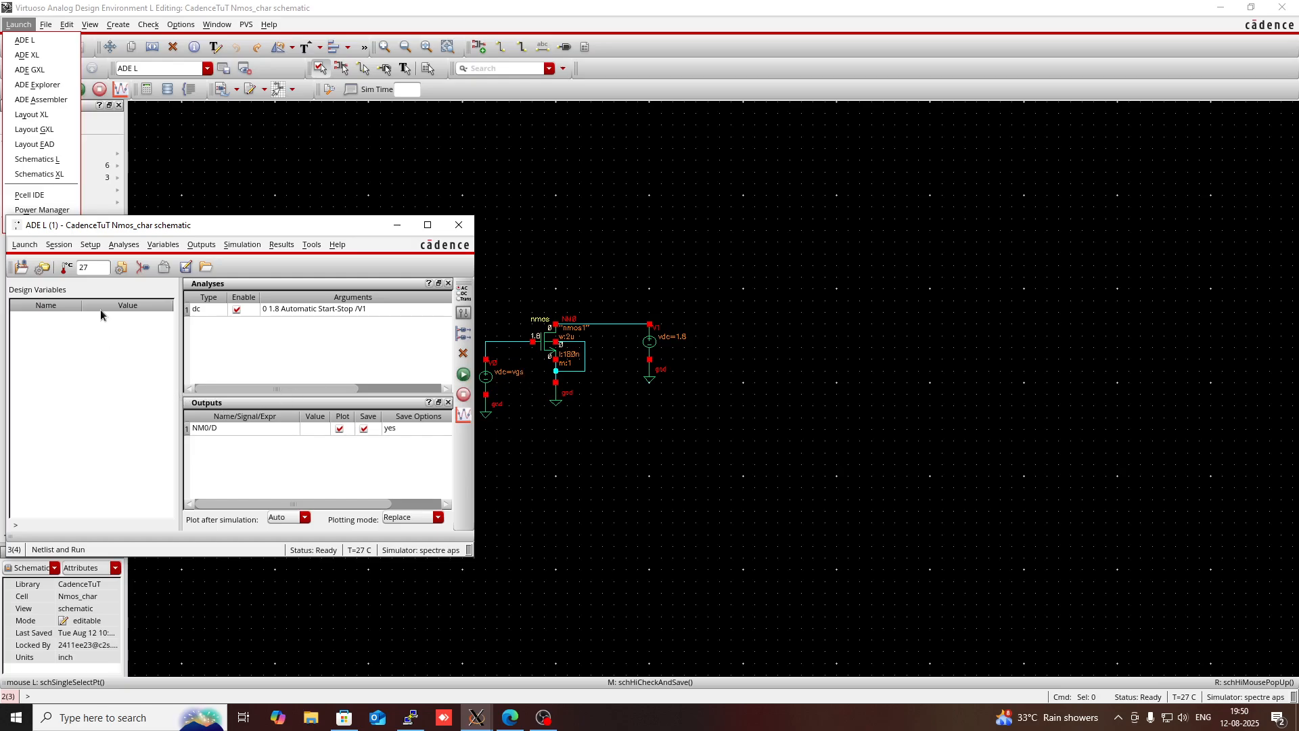
- Copy the design variables from the cellview into ADE L and set vgs to 1.8
click(93, 384)
right_click(94, 383)
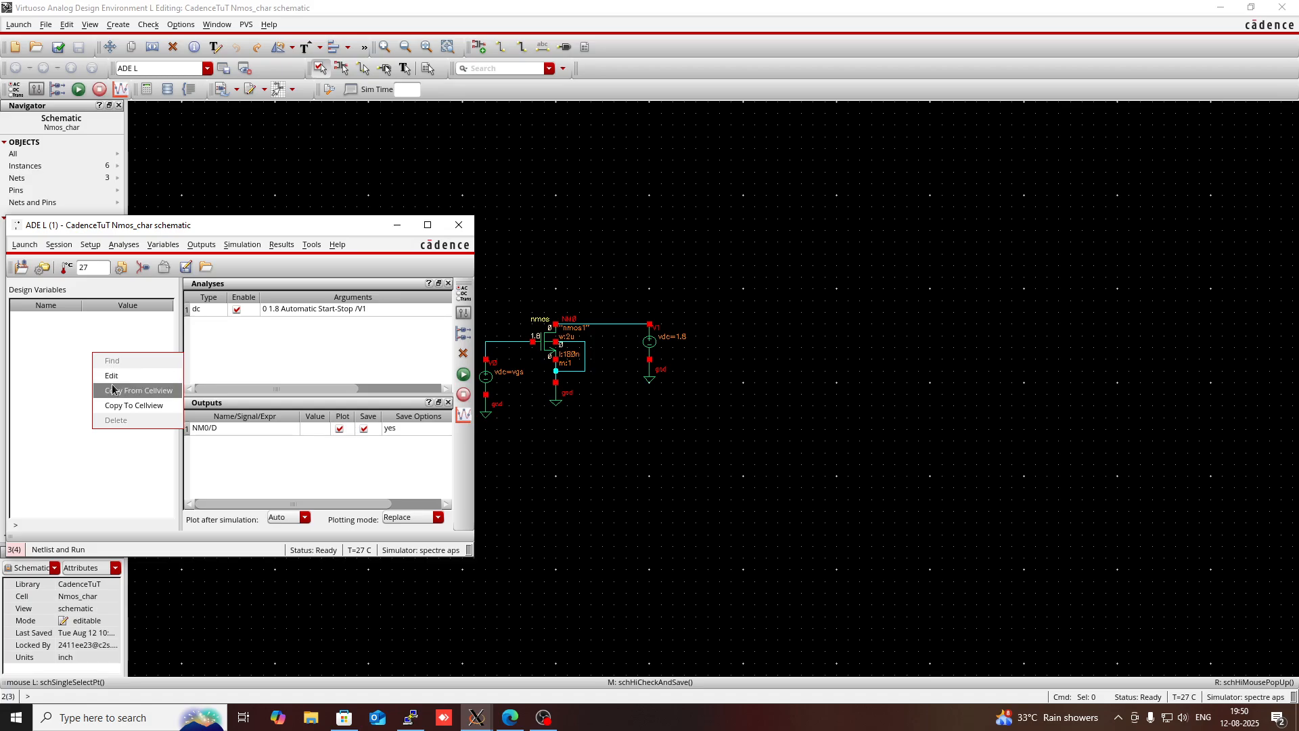
click(115, 389)
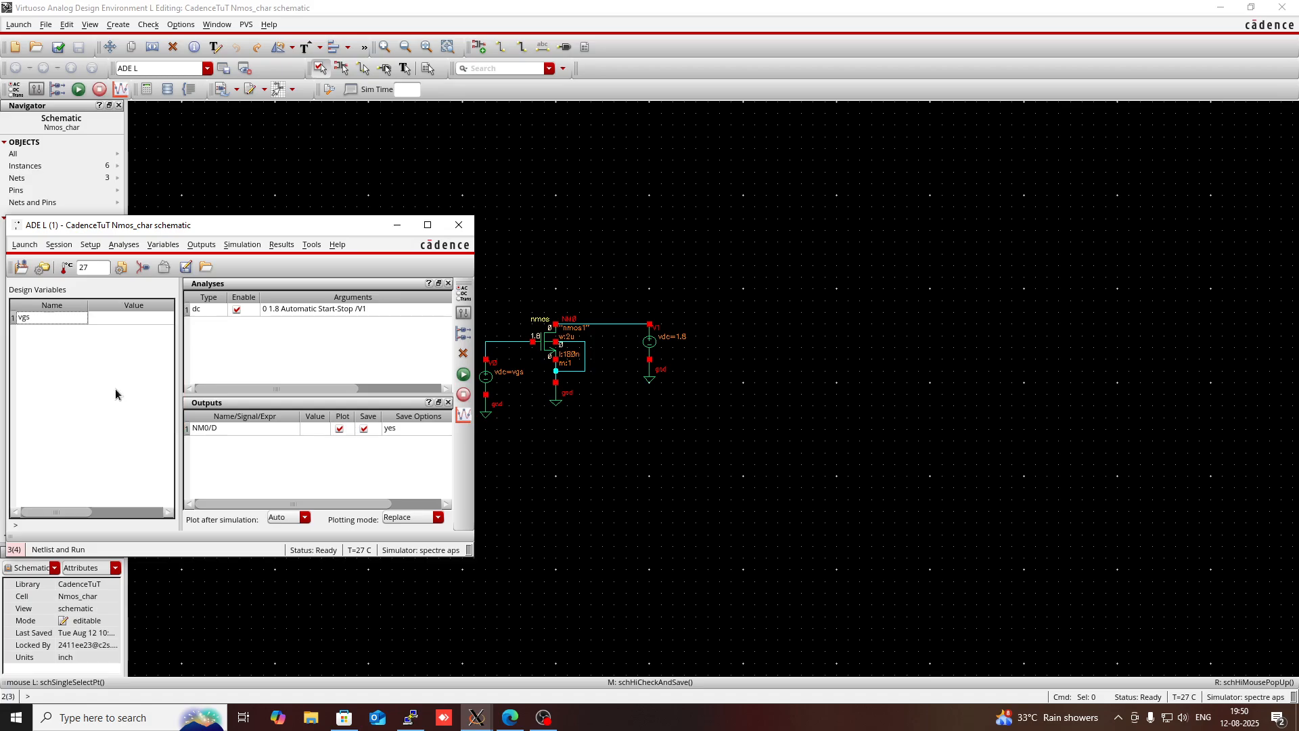
double_click(108, 318)
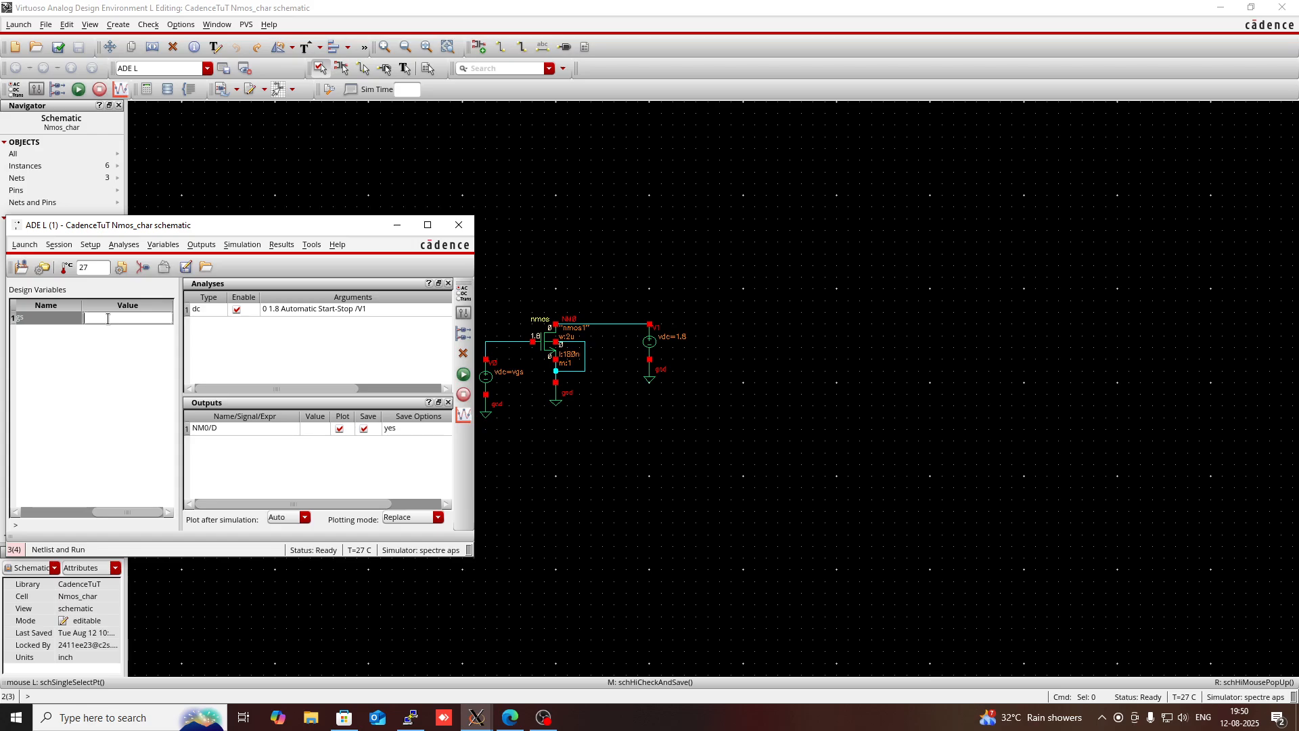
text(8)
click(111, 394)
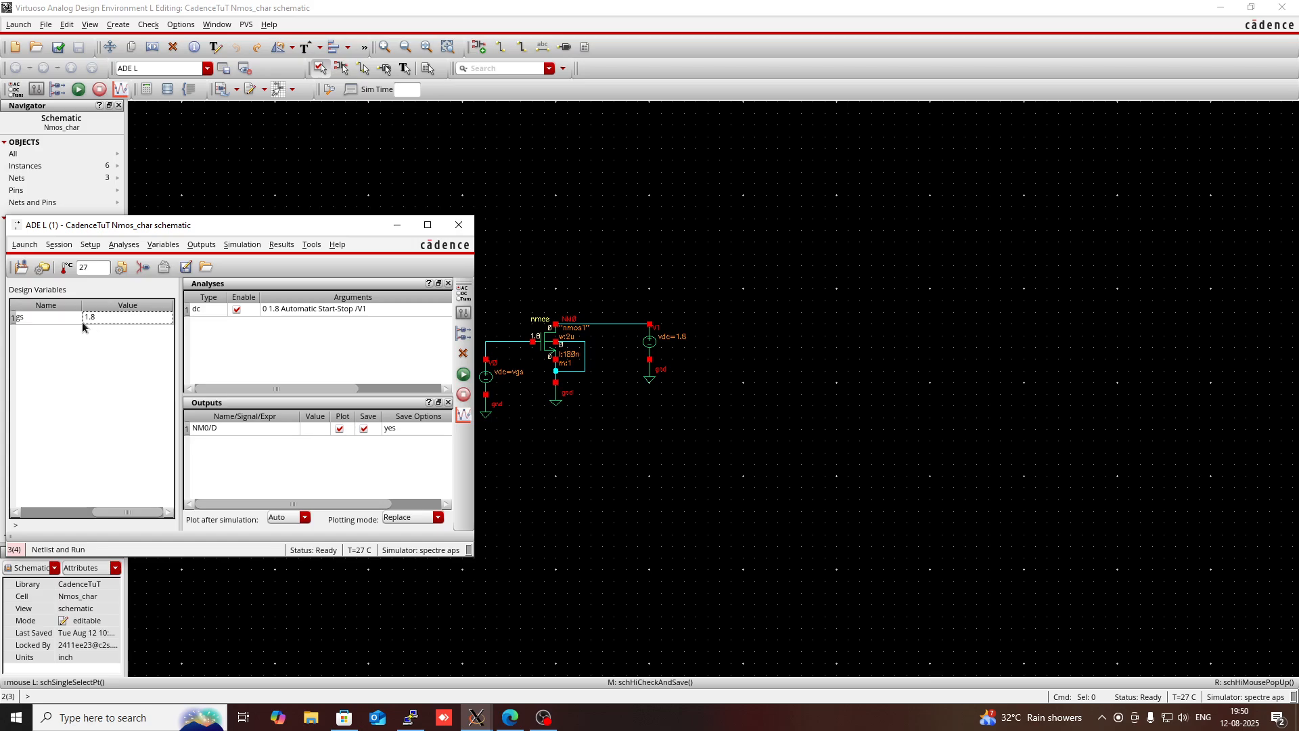
- Open a Parametric Analysis from ADE L and add vgs as its sweep variable
click(304, 248)
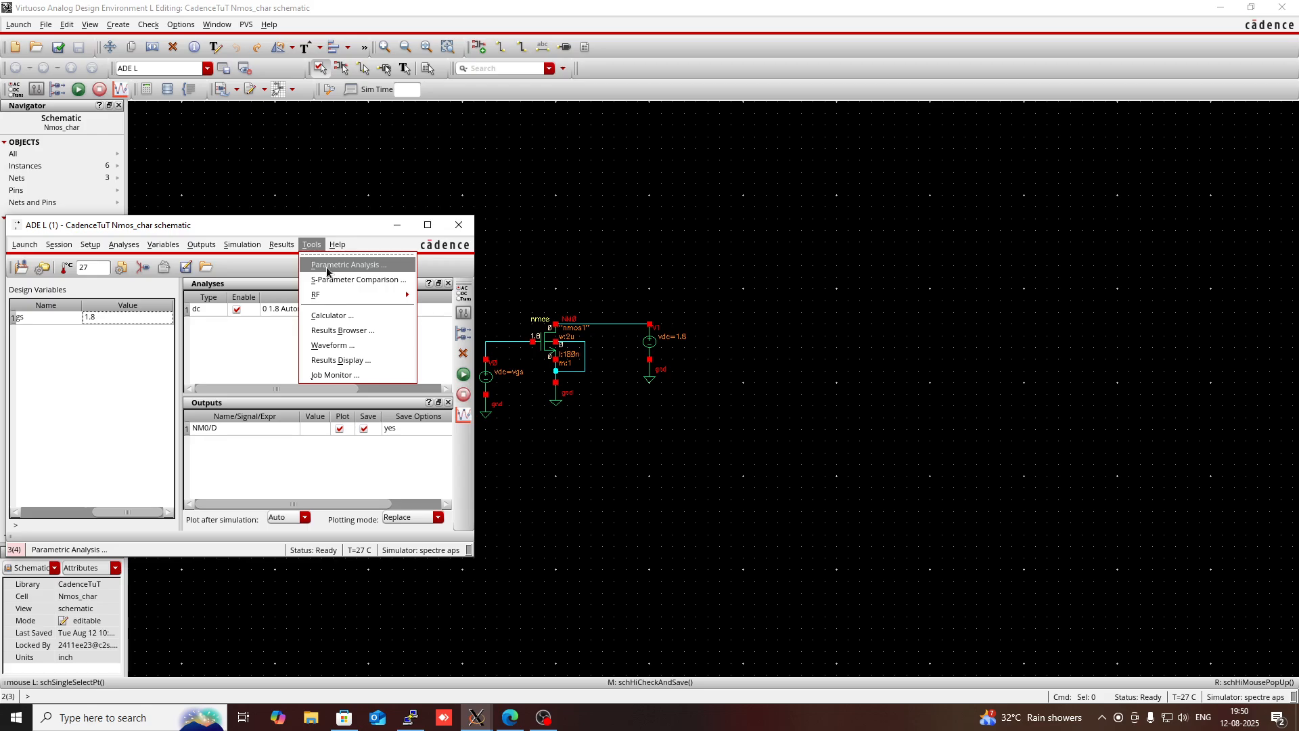
click(327, 265)
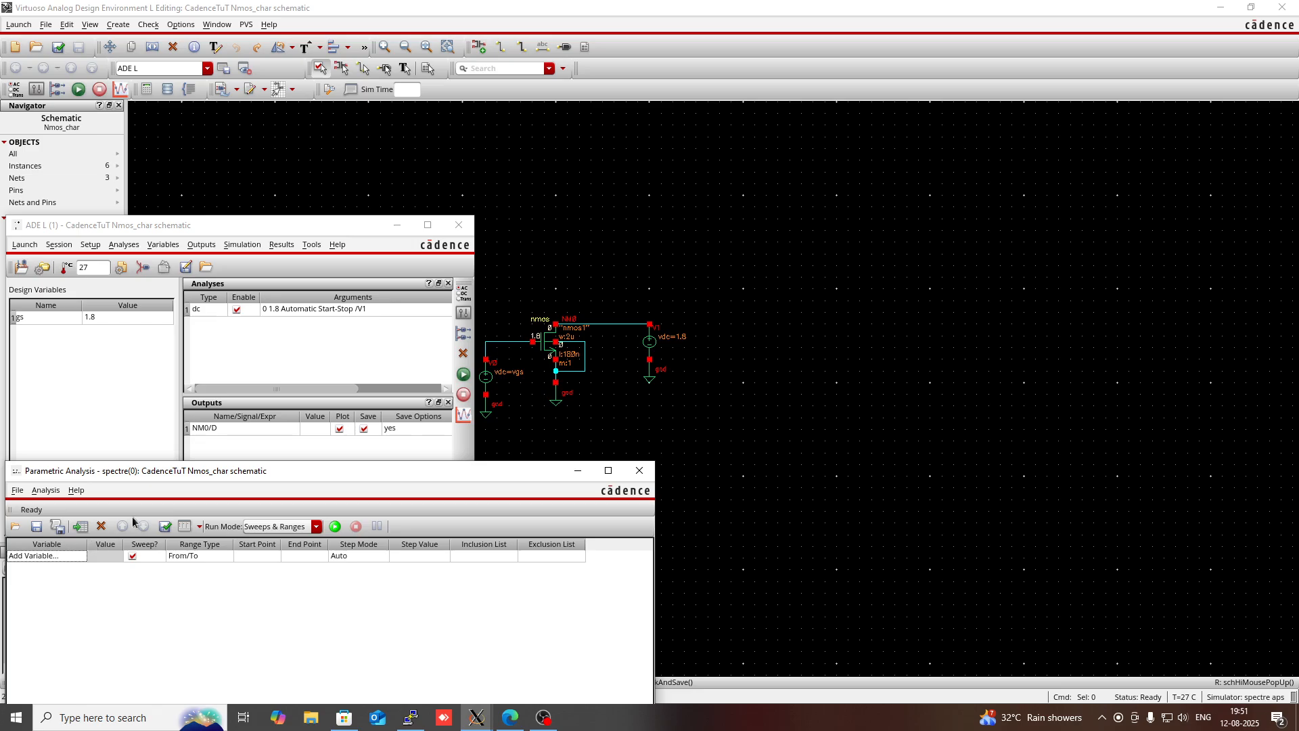
click(49, 556)
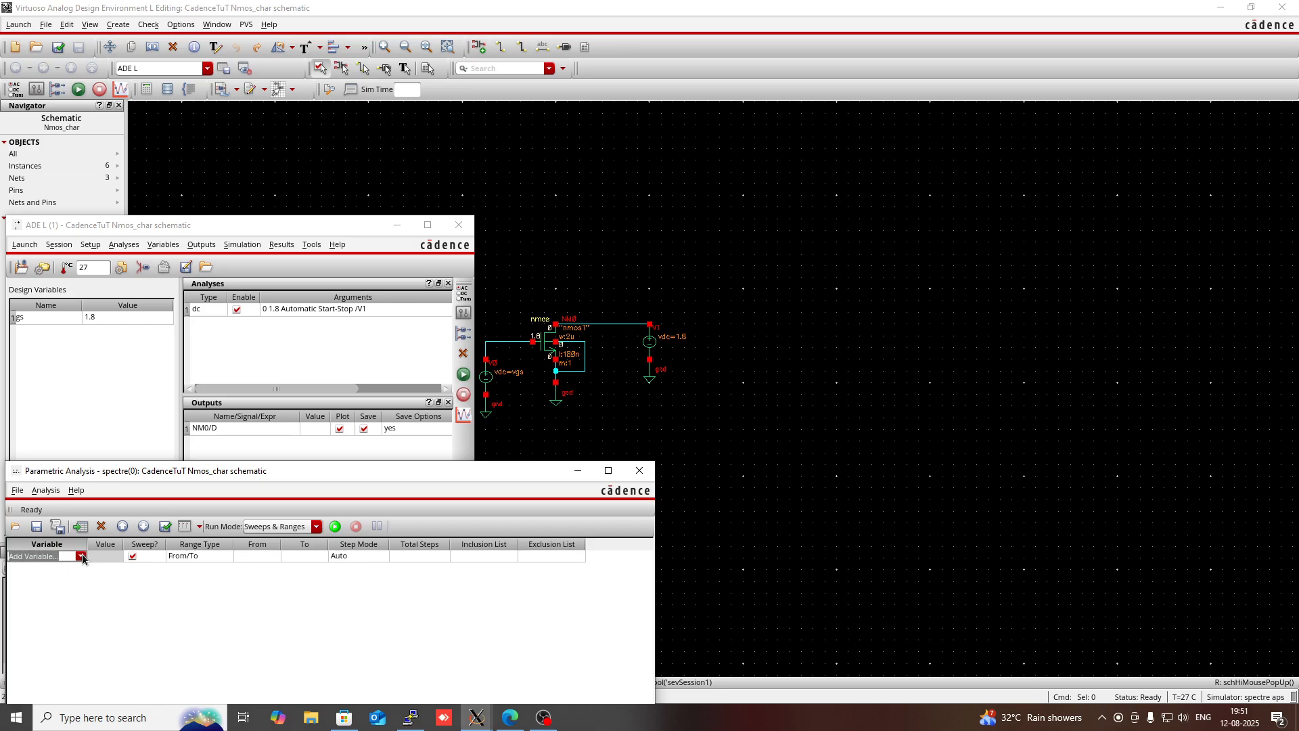
click(80, 556)
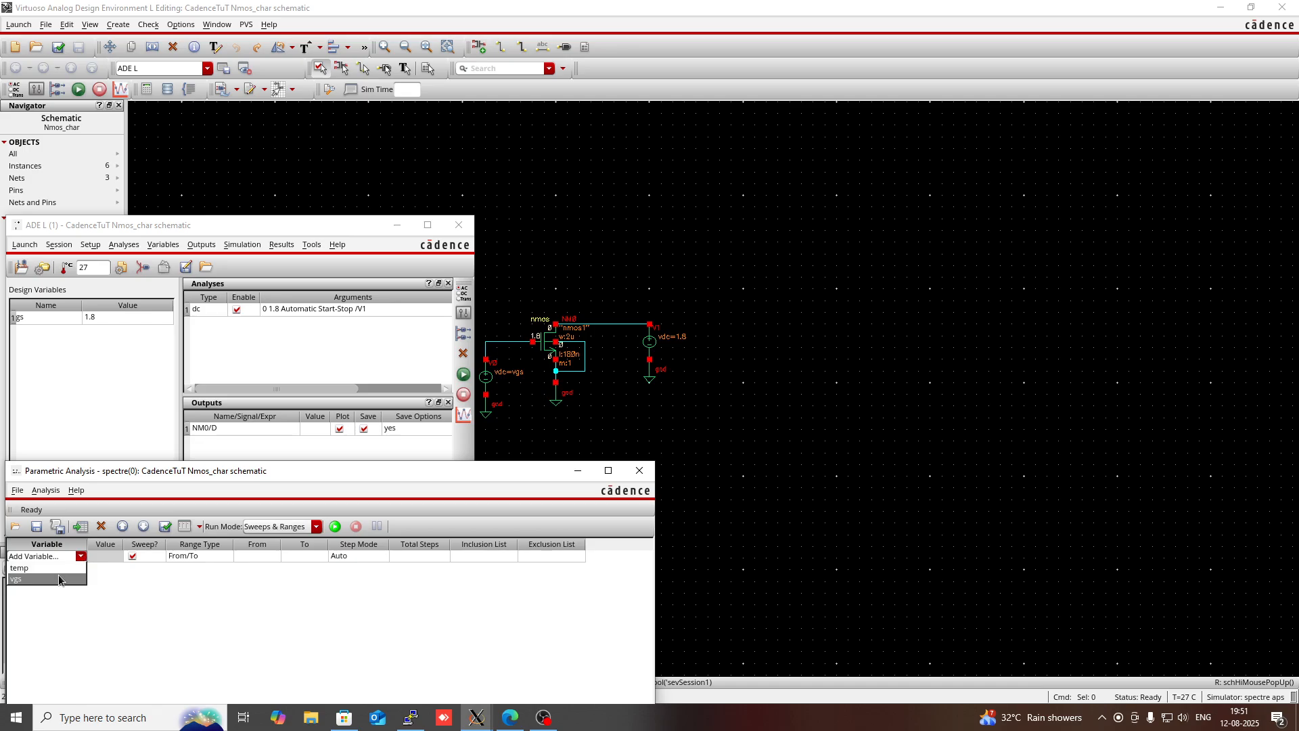
click(58, 578)
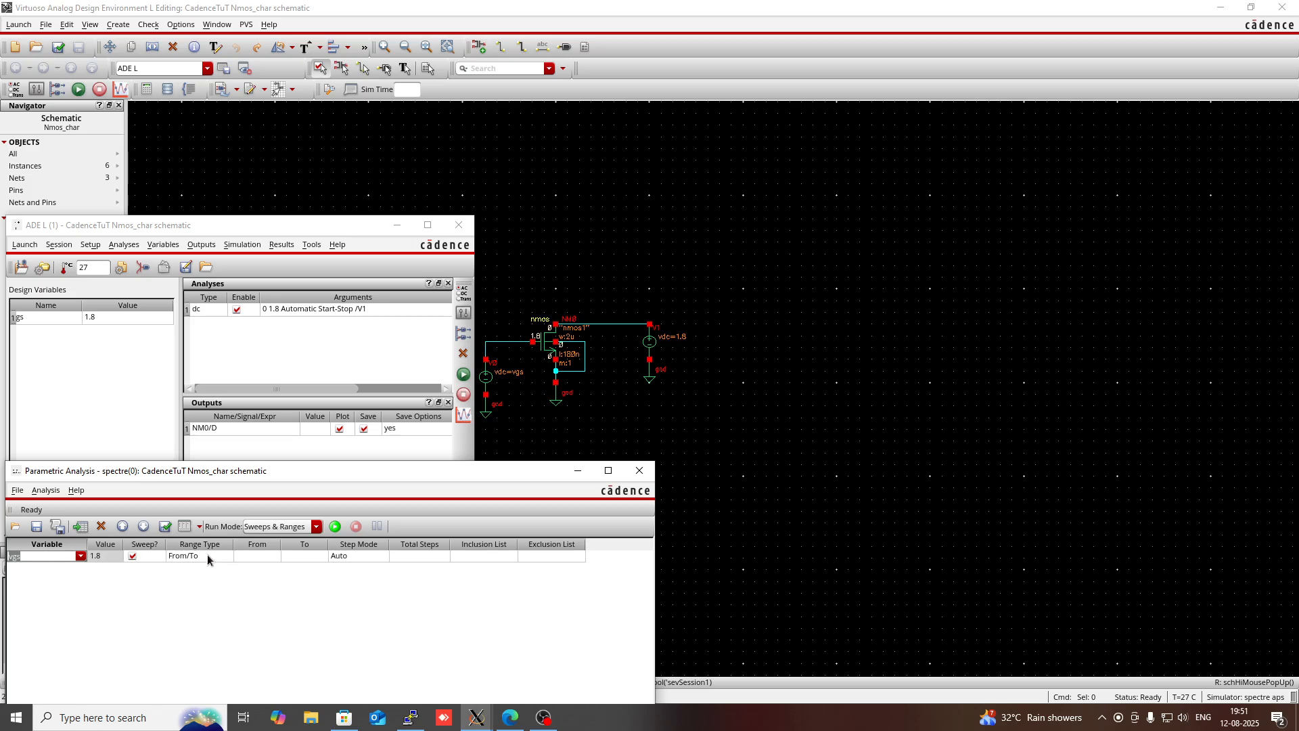
- Set the vgs parametric sweep range from 0 to 1.8
click(262, 557)
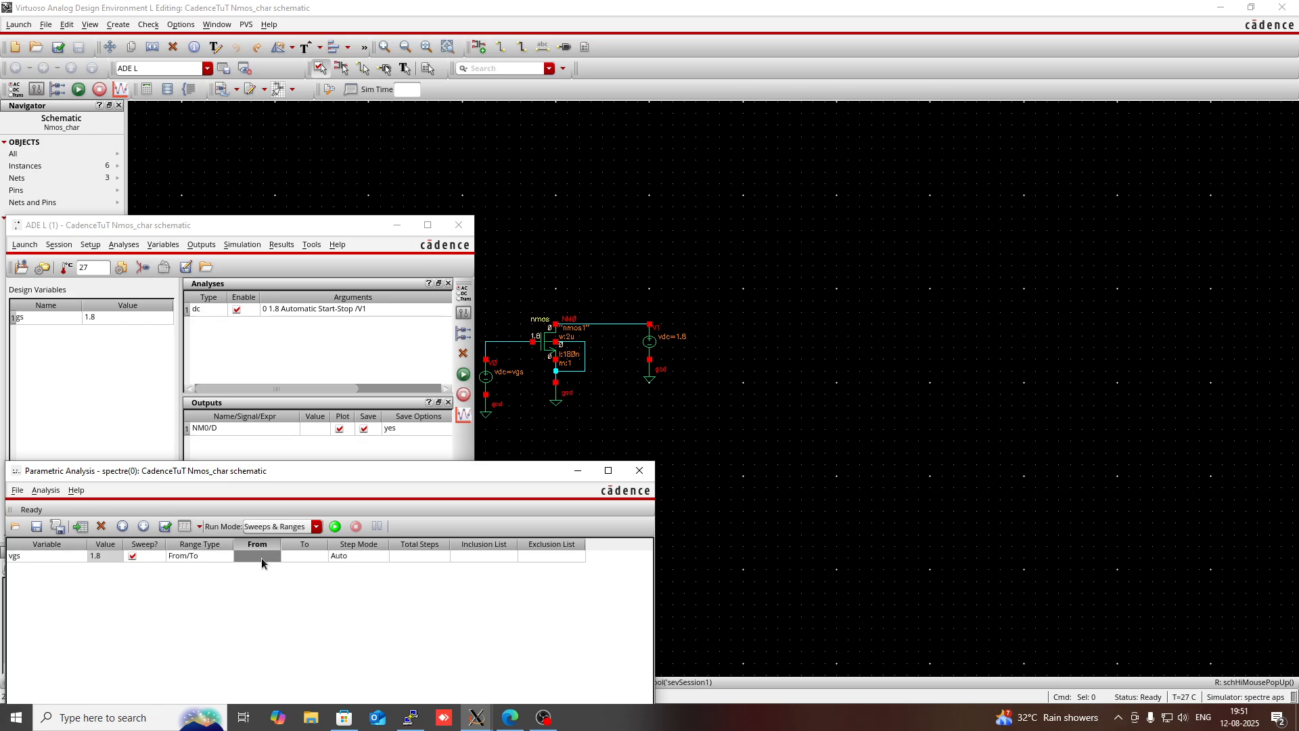
text(0)
click(320, 556)
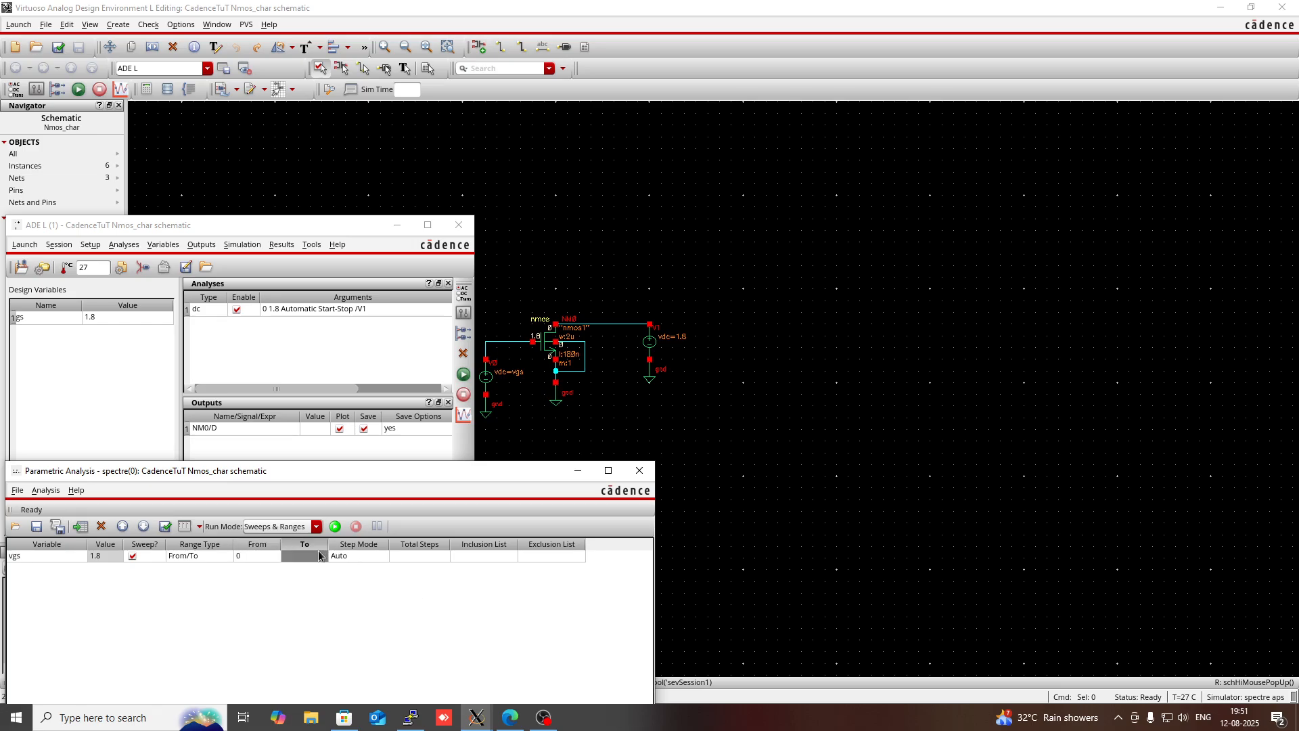
click(317, 554)
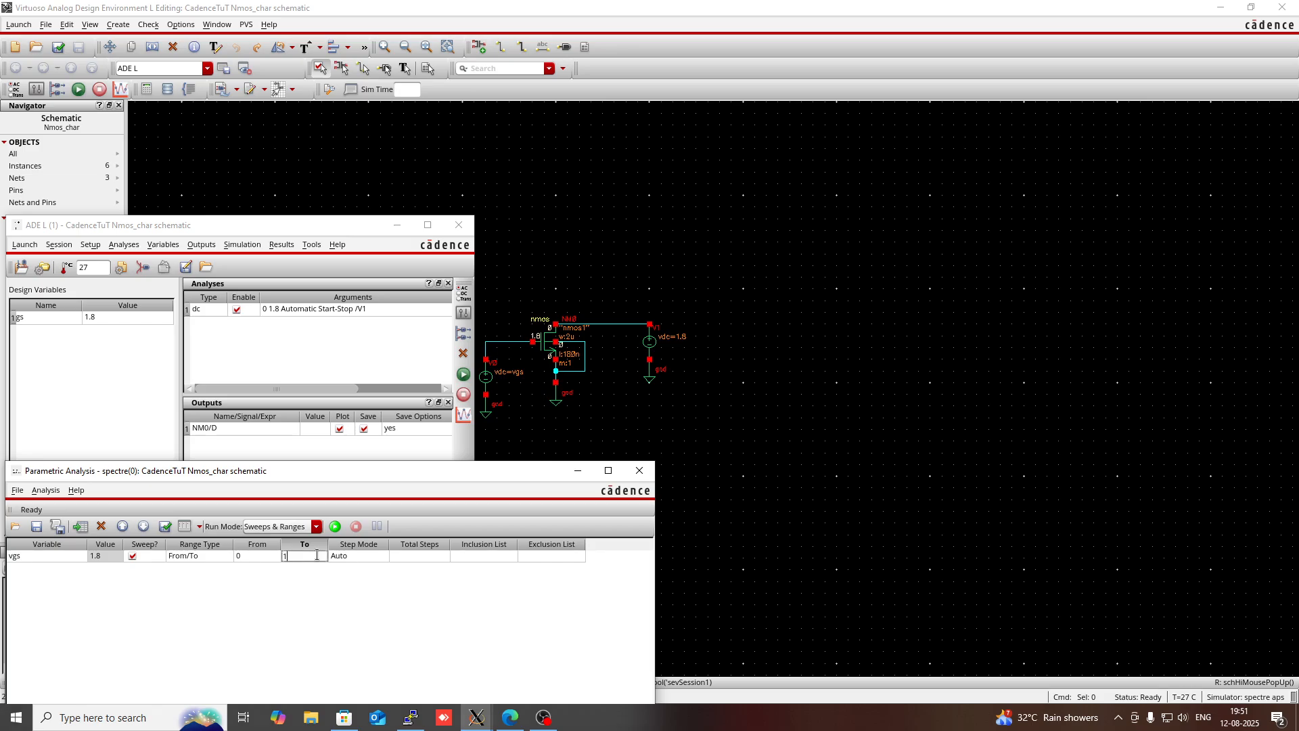
text(1.8)
- Set the vgs sweep's step mode to Linear Steps with a step size of 0.3
click(368, 555)
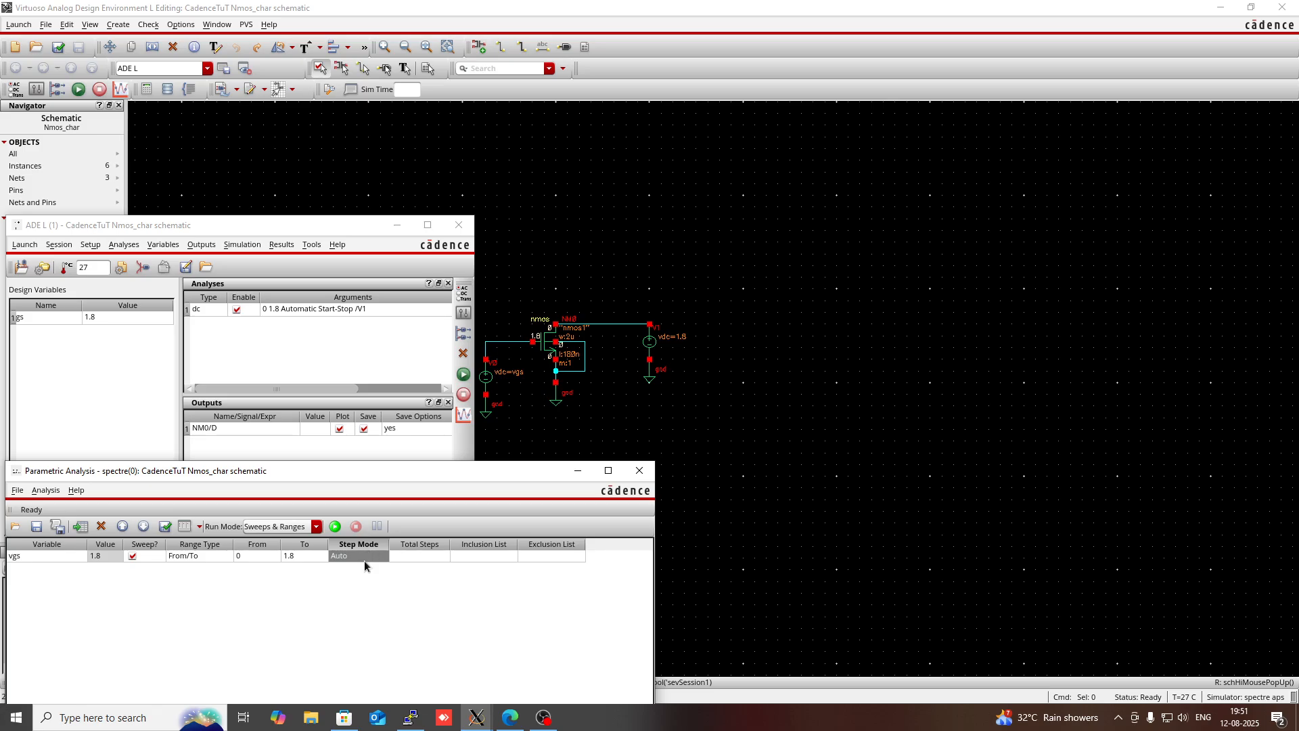
click(357, 562)
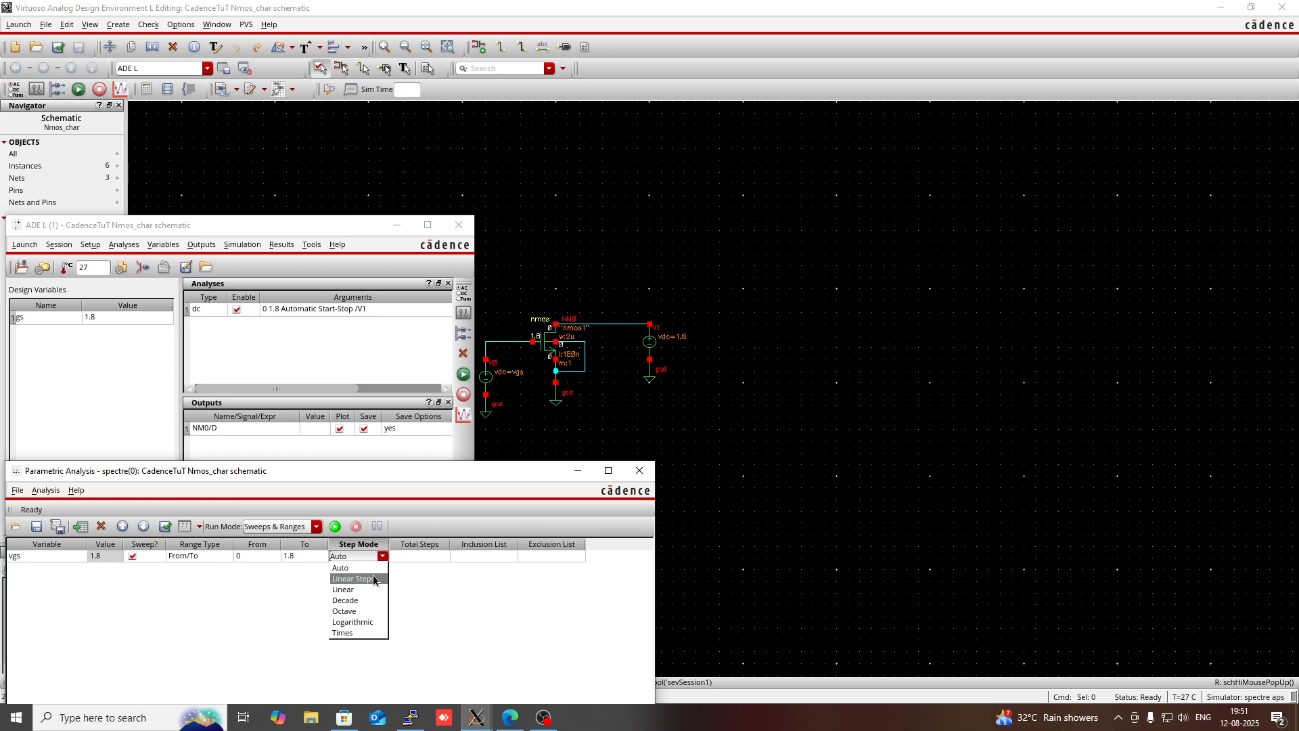
click(374, 579)
click(410, 556)
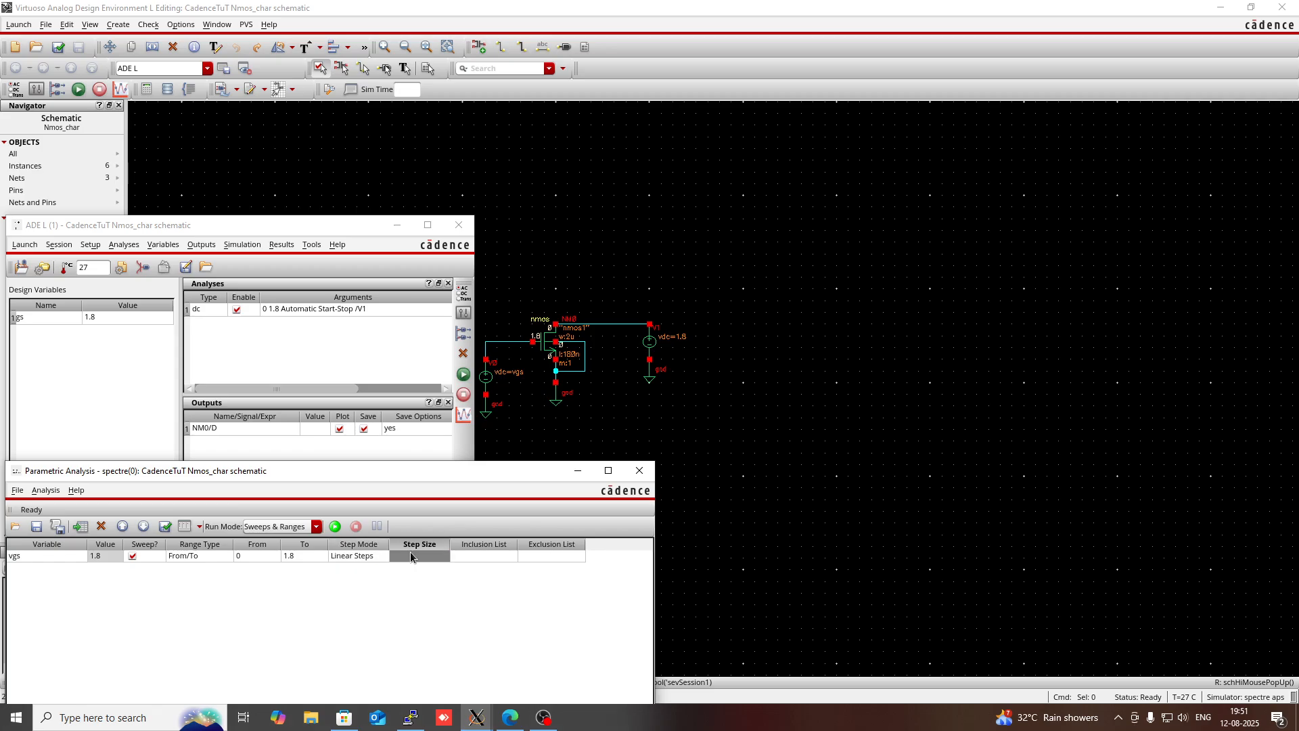
click(405, 556)
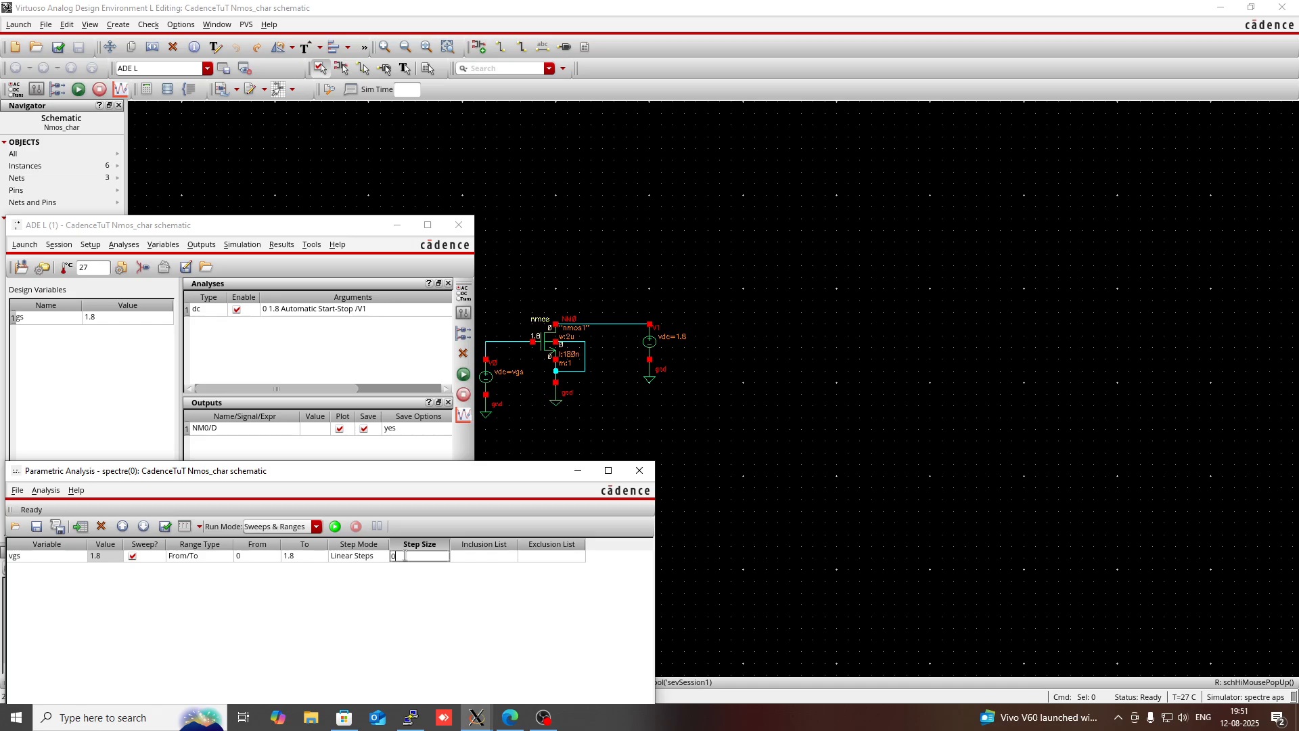
text(3)
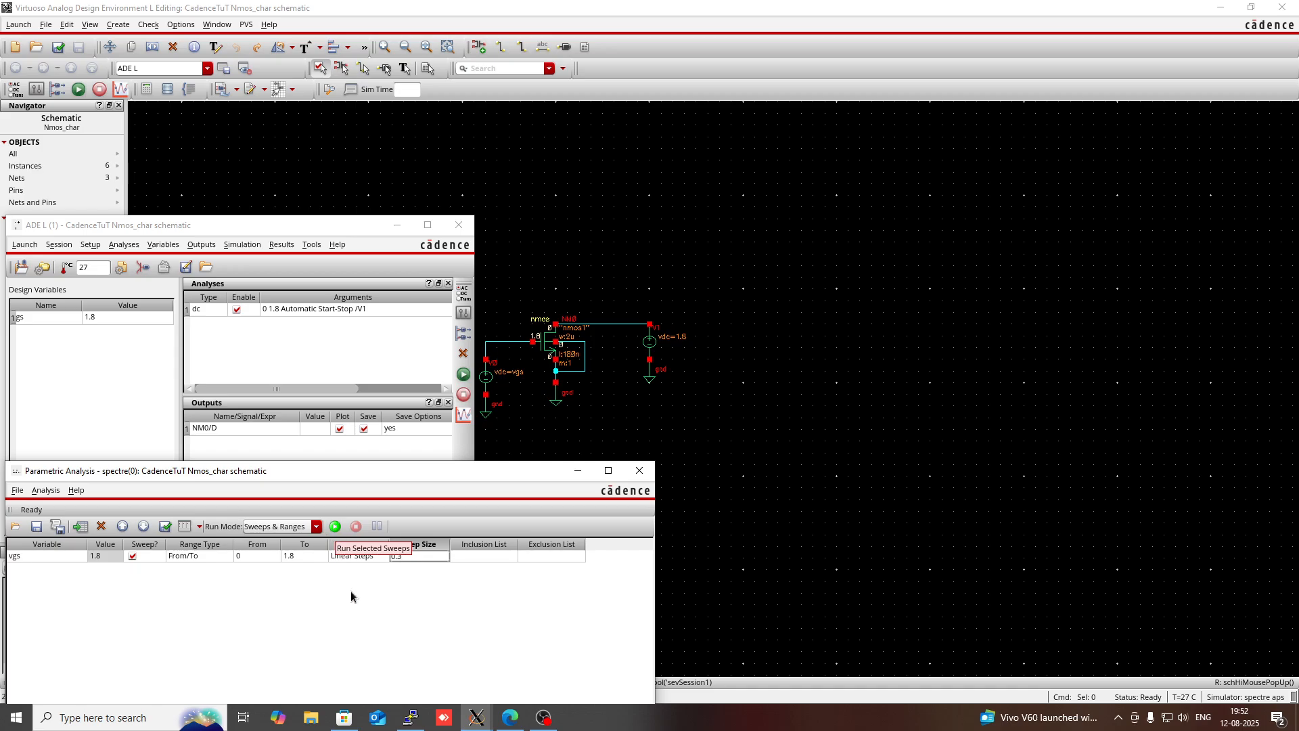
- Run the selected vgs sweep and maximize the resulting plot window to inspect the drain-current curve for each gate voltage
click(338, 531)
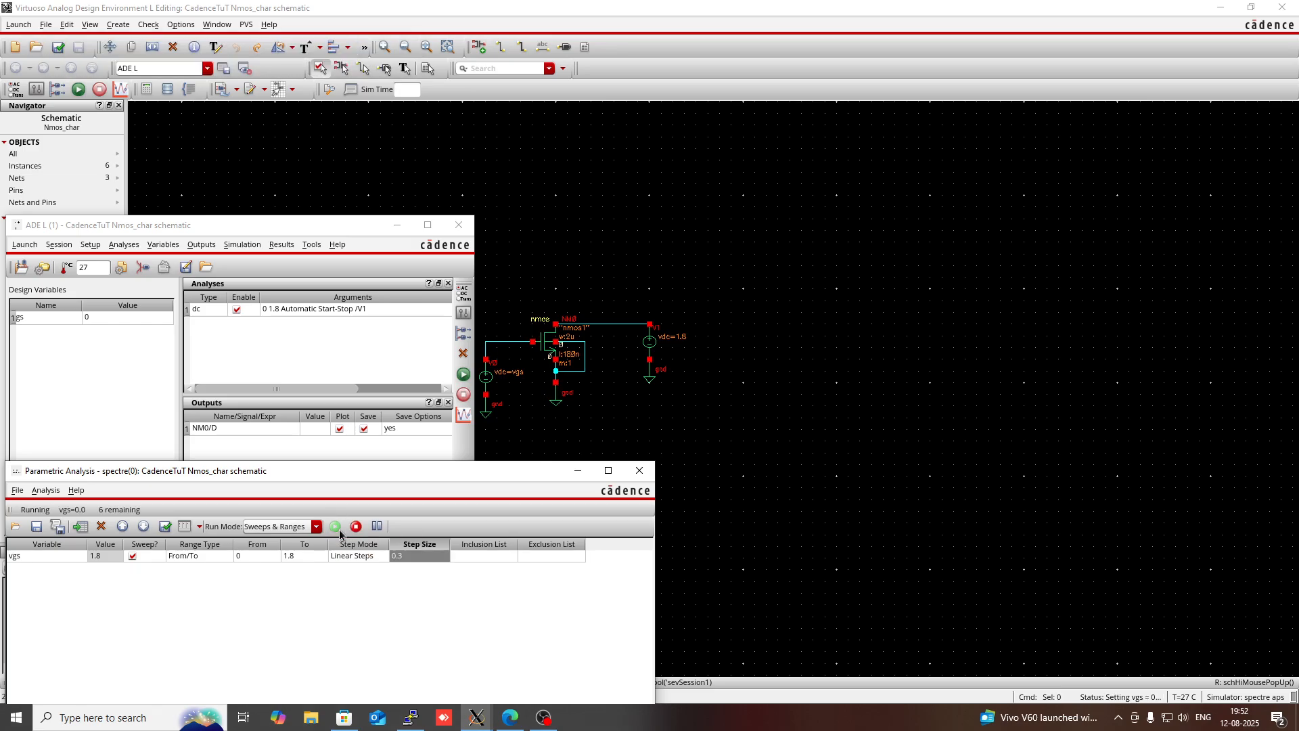
click(602, 474)
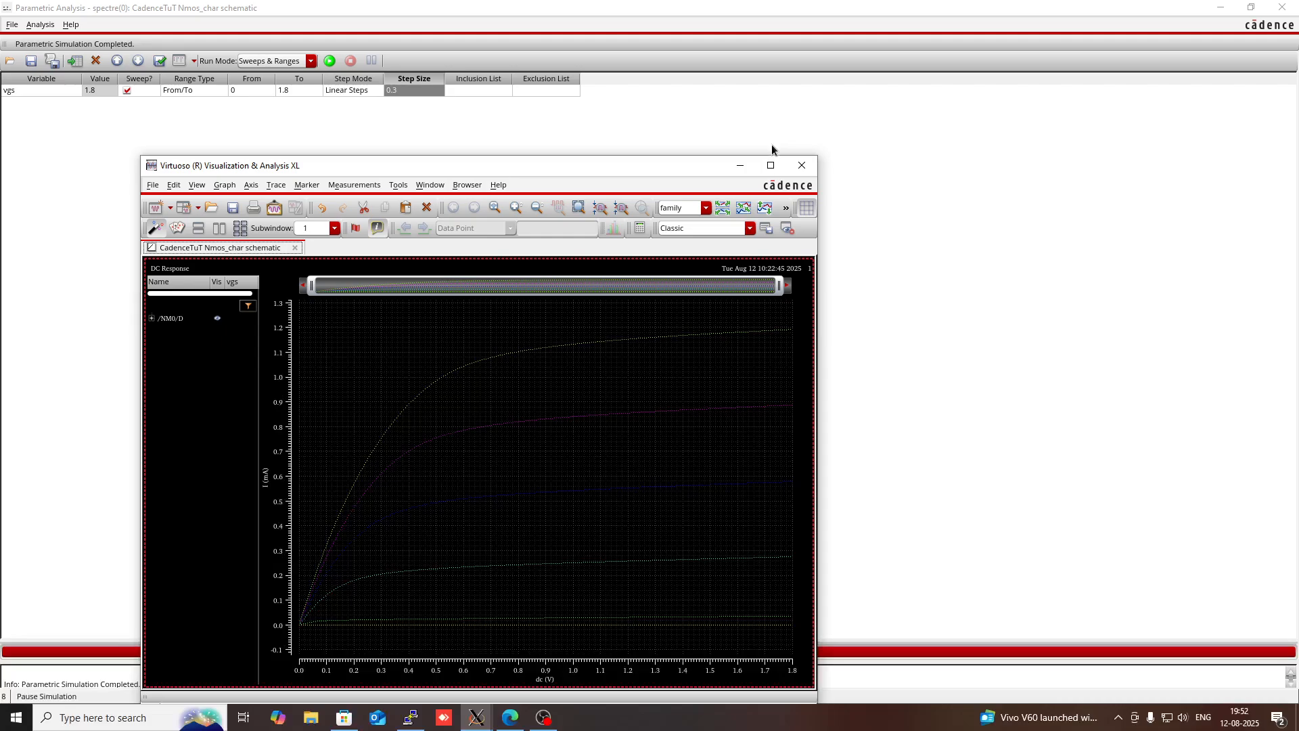
click(770, 165)
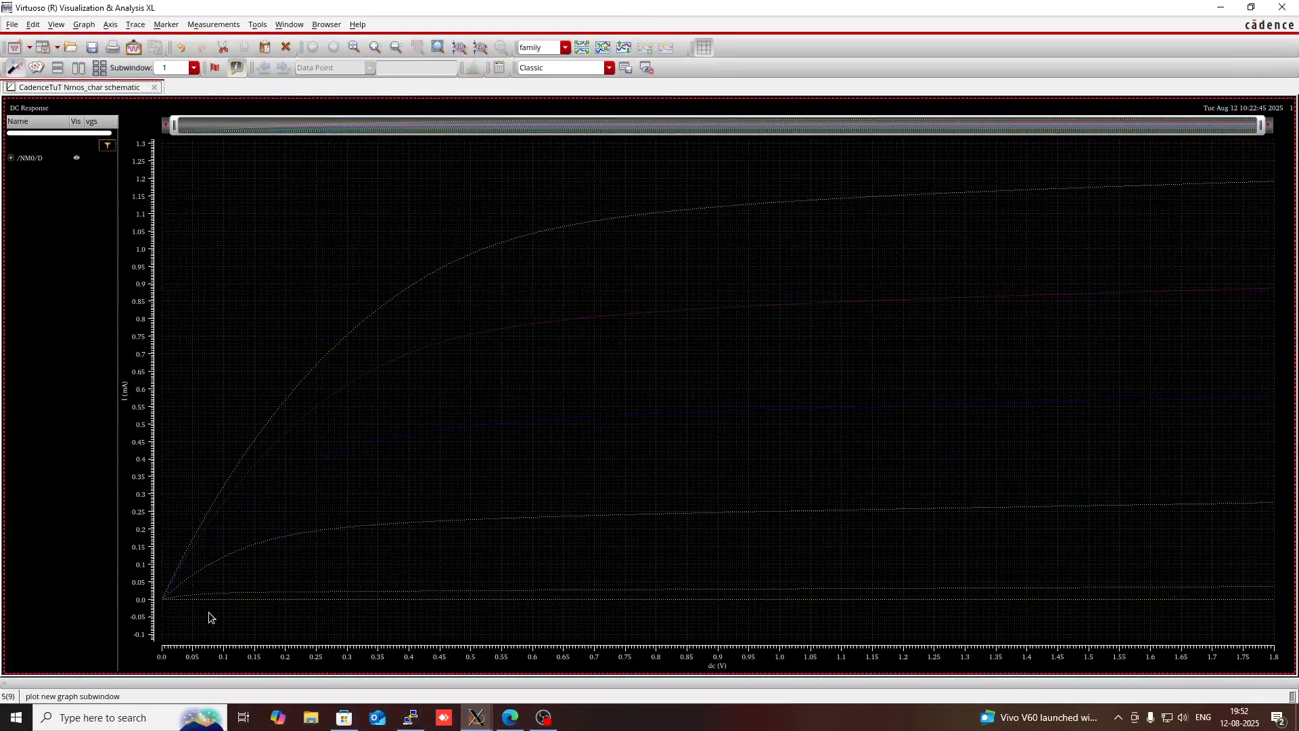
mouse_move(198, 596)
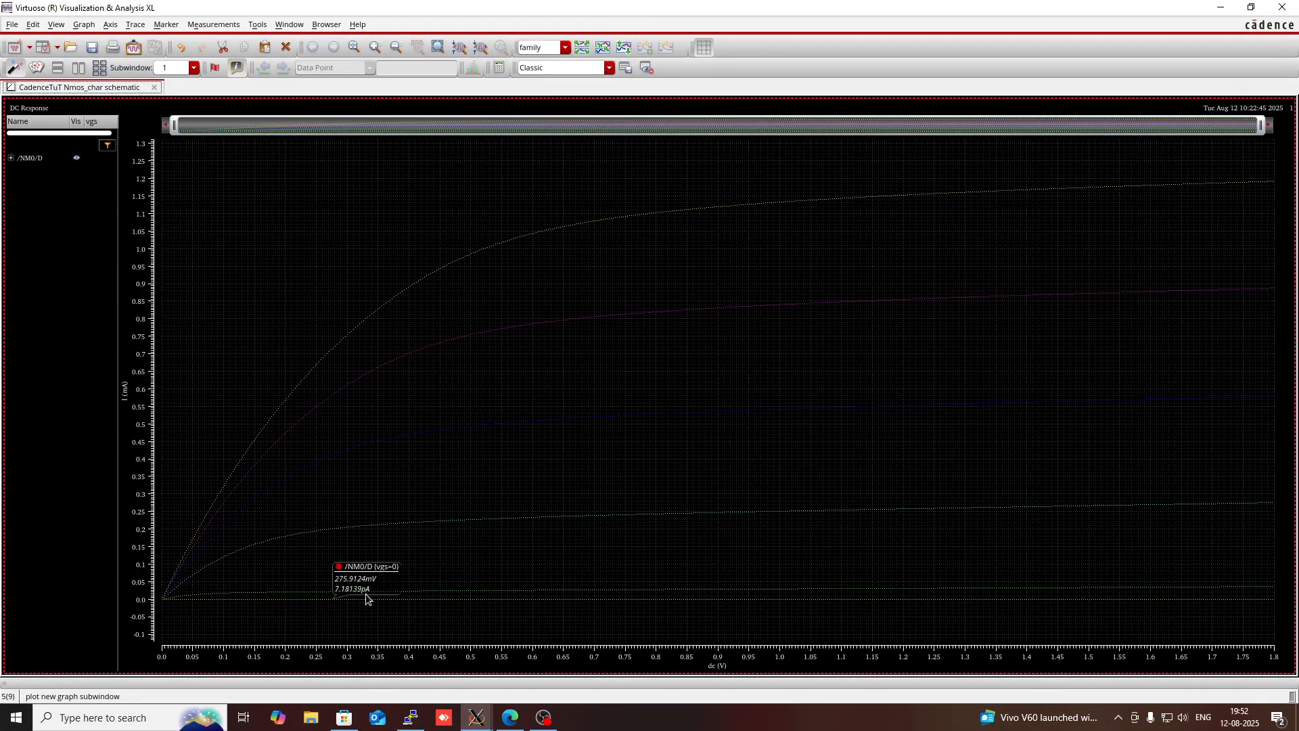
mouse_move(515, 318)
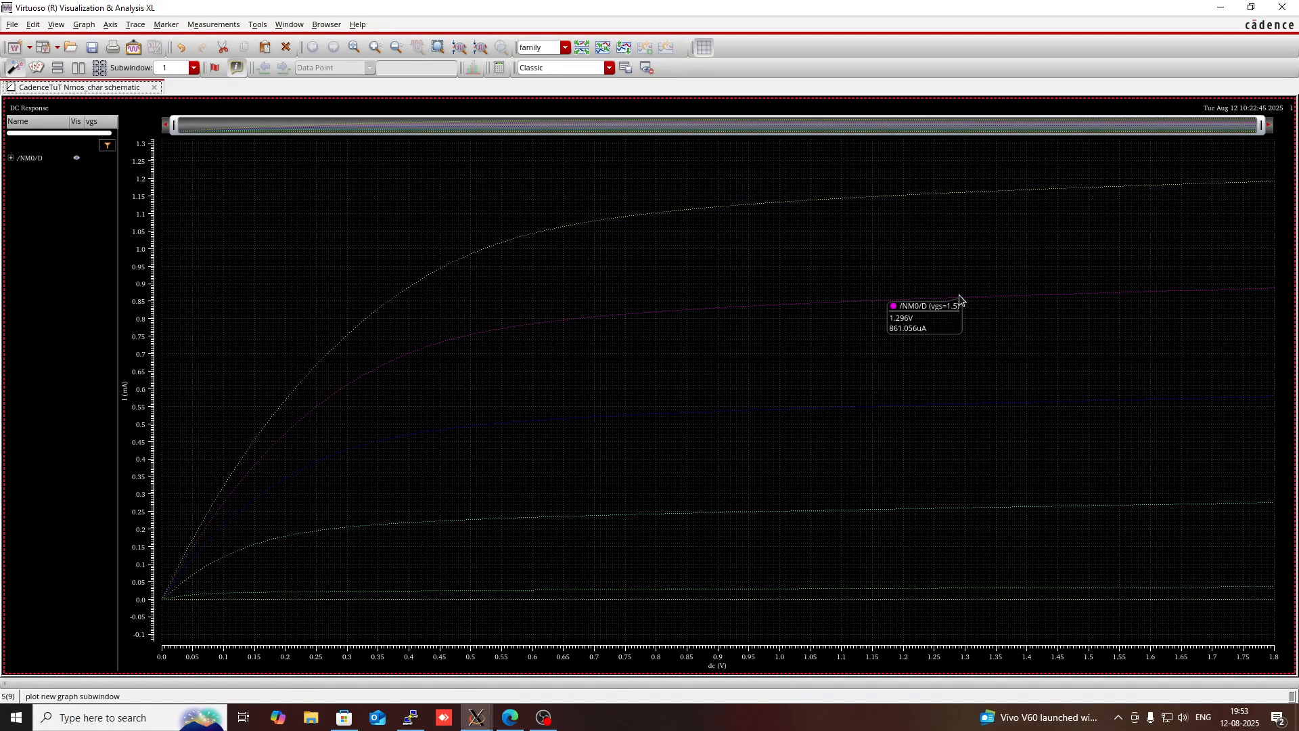
mouse_move(977, 408)
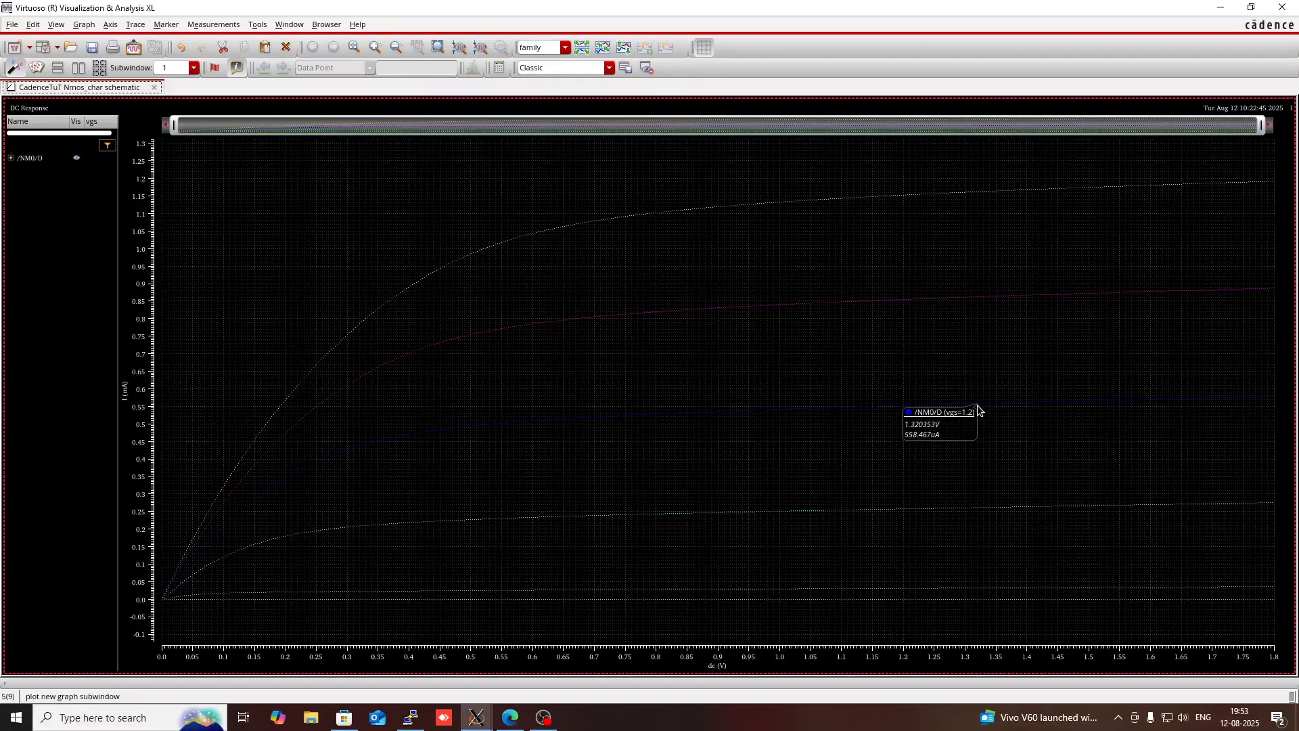
mouse_move(984, 514)
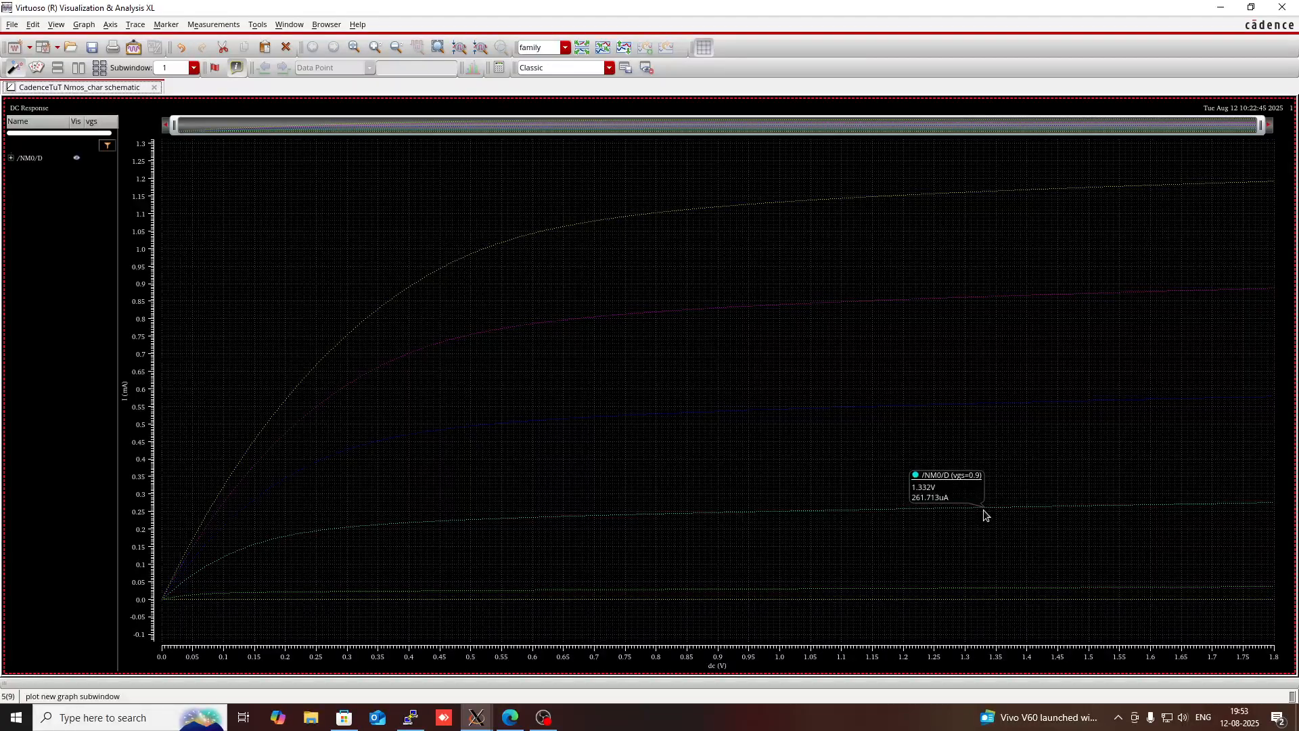
mouse_move(958, 591)
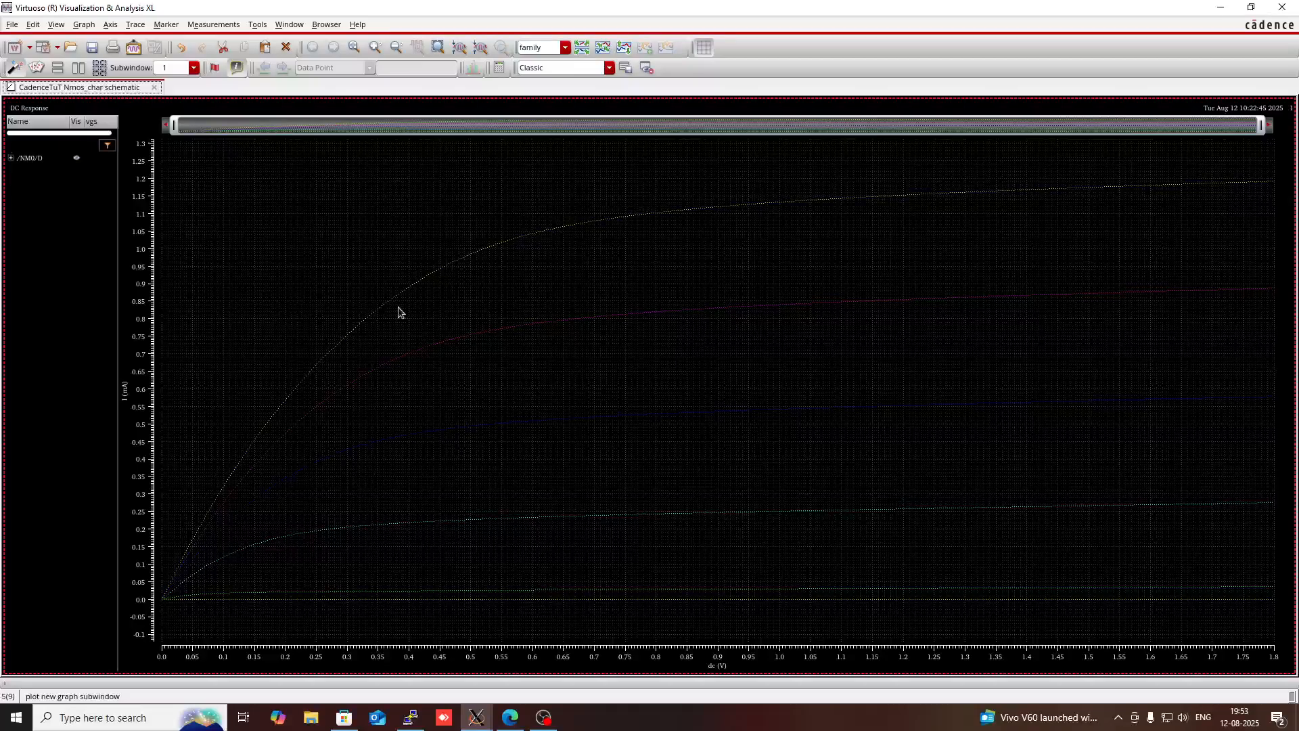
- Expand the /NM0/D trace group, select all its traces from vgs 0 to 1.8, and set their line style to Solid
right_click(50, 160)
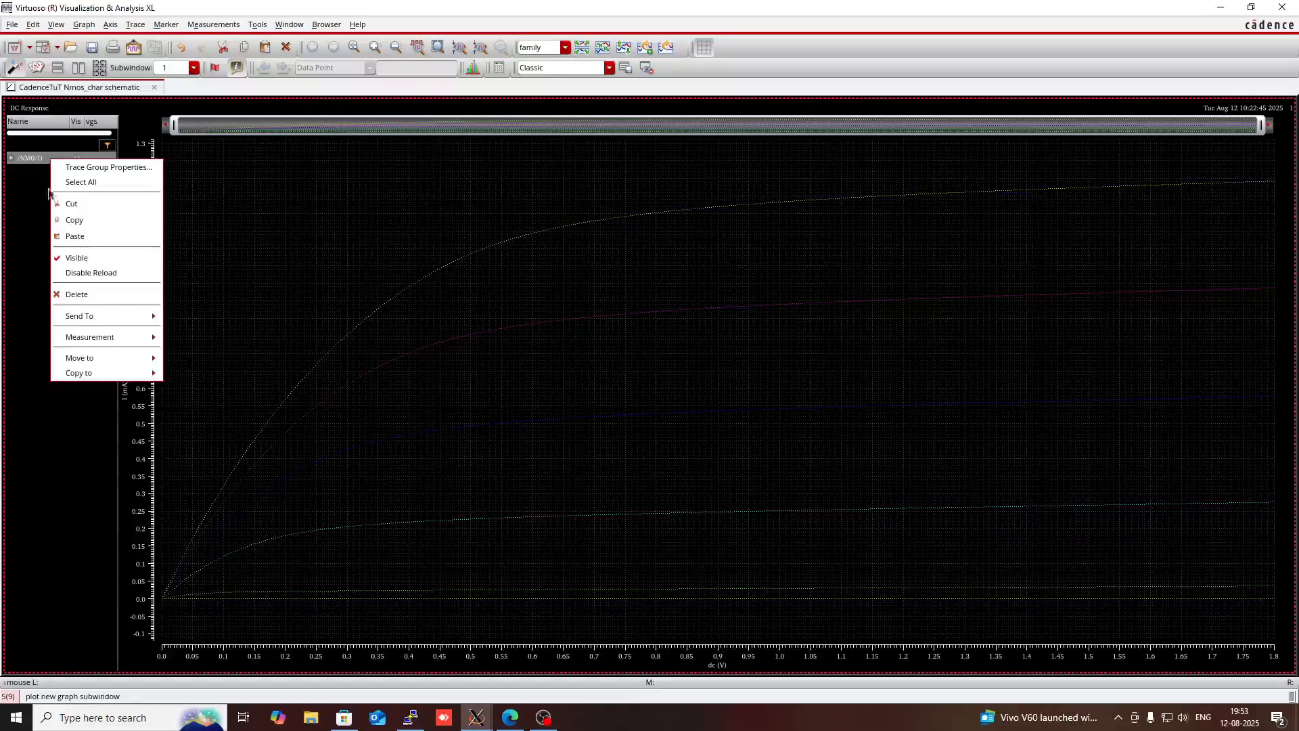
click(28, 159)
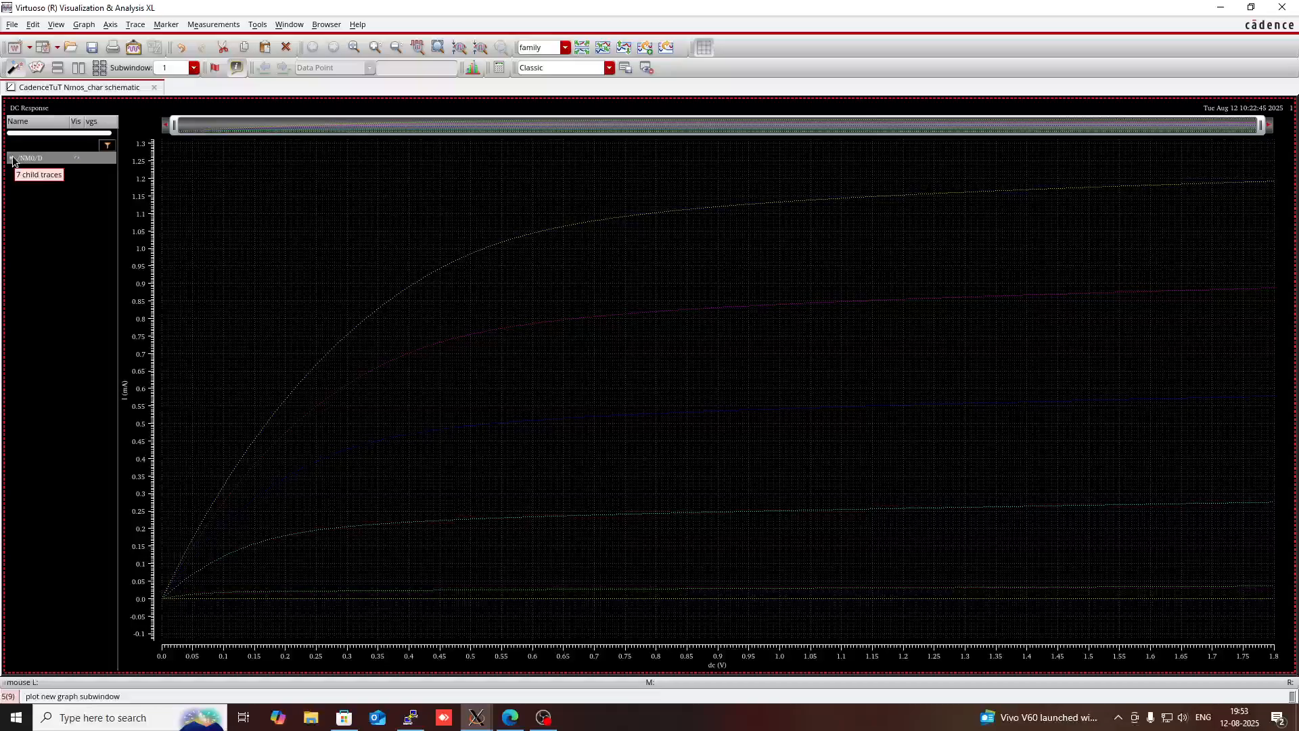
click(11, 158)
click(31, 174)
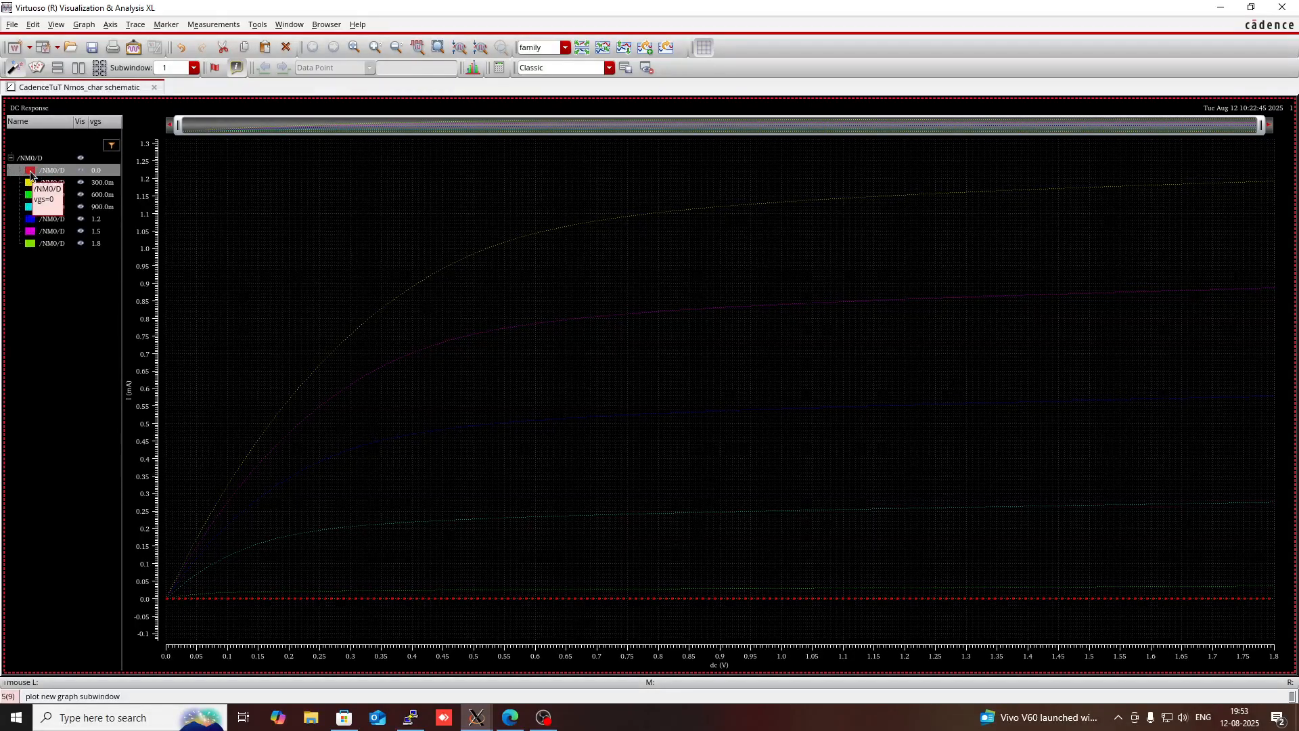
ctrl+click(35, 183)
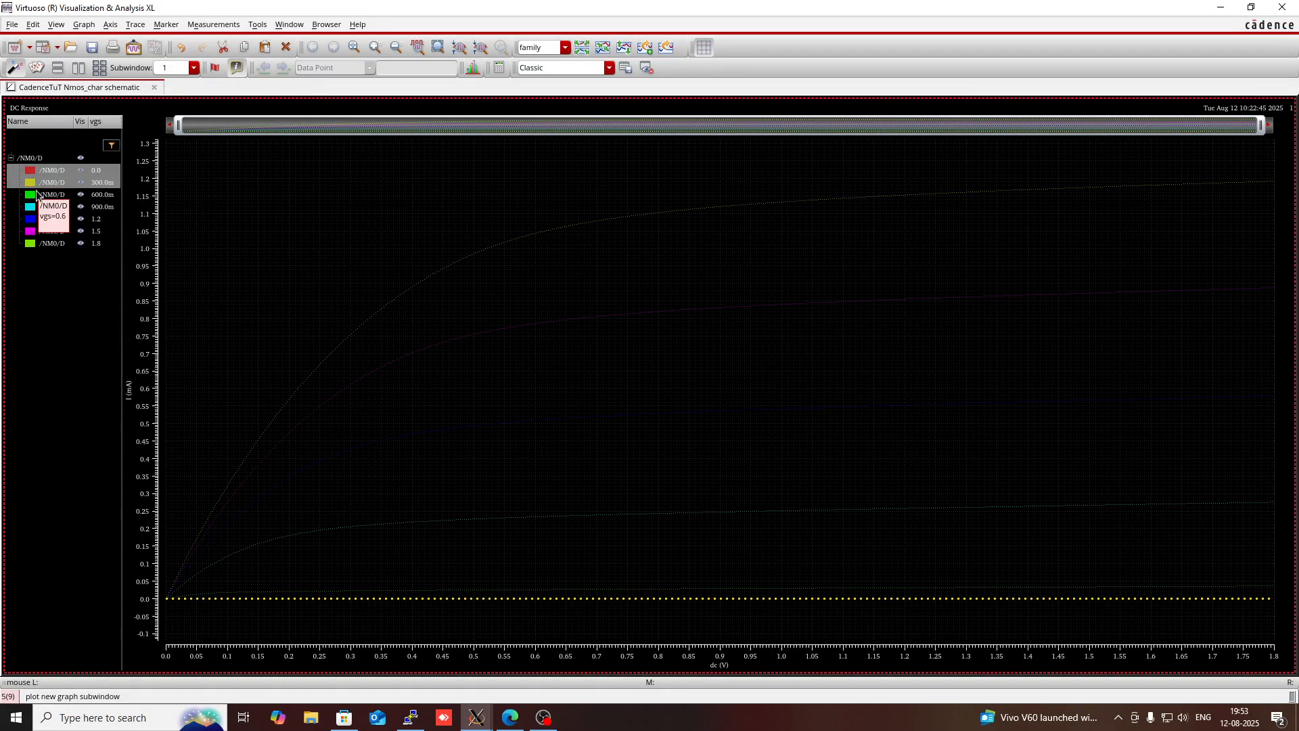
ctrl+click(34, 195)
ctrl+click(34, 207)
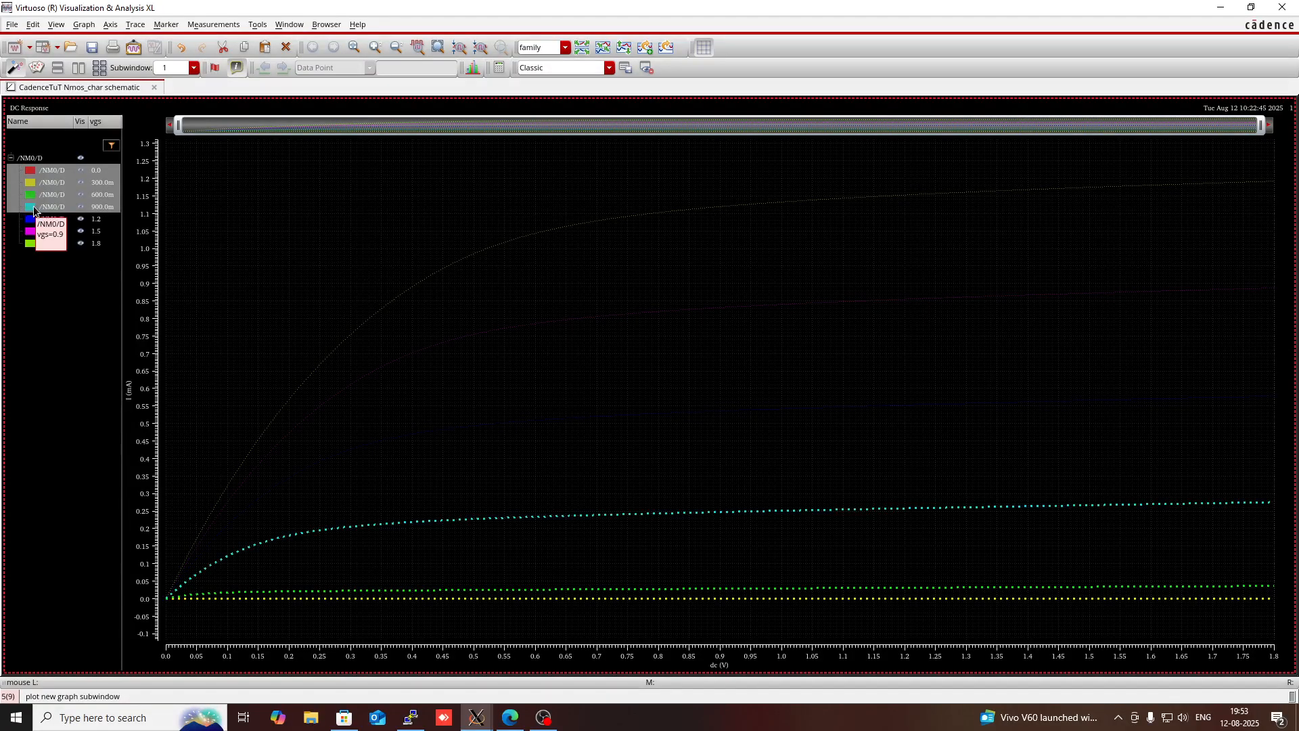
ctrl+click(35, 219)
ctrl+click(35, 231)
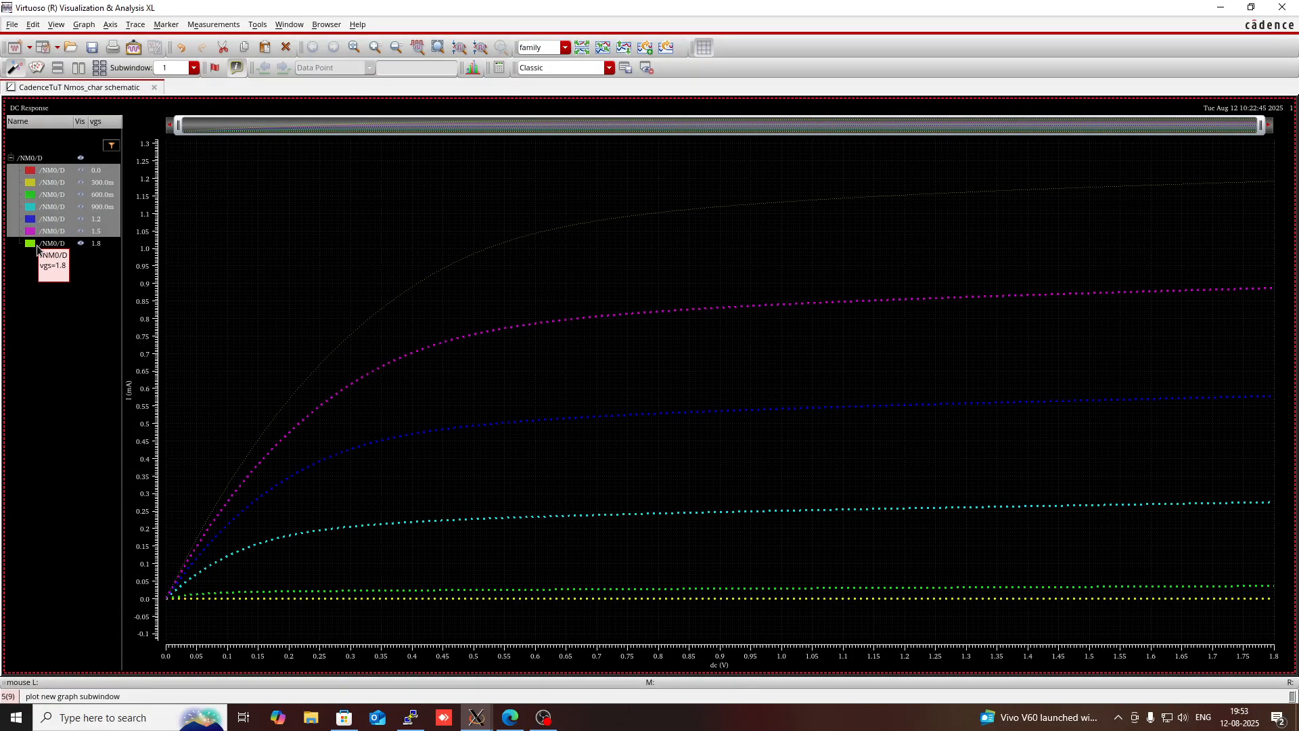
ctrl+click(39, 243)
right_click(41, 243)
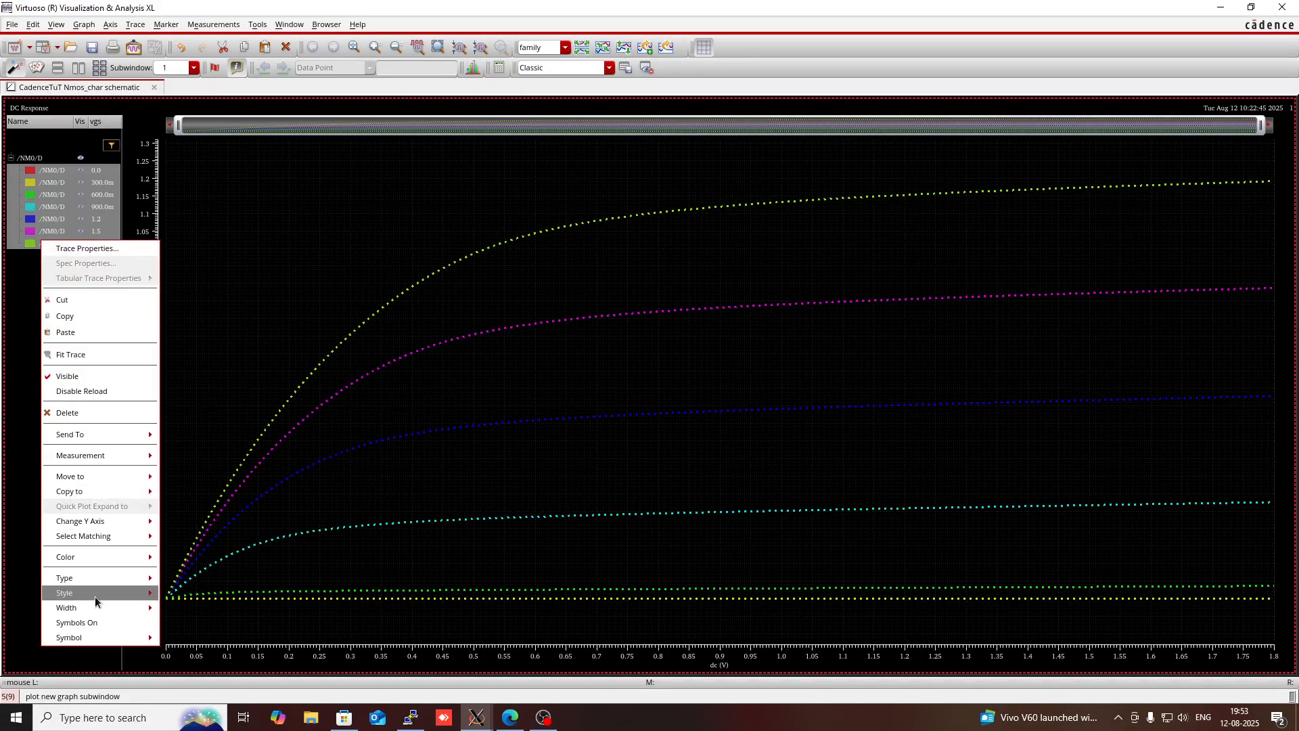
mouse_move(92, 578)
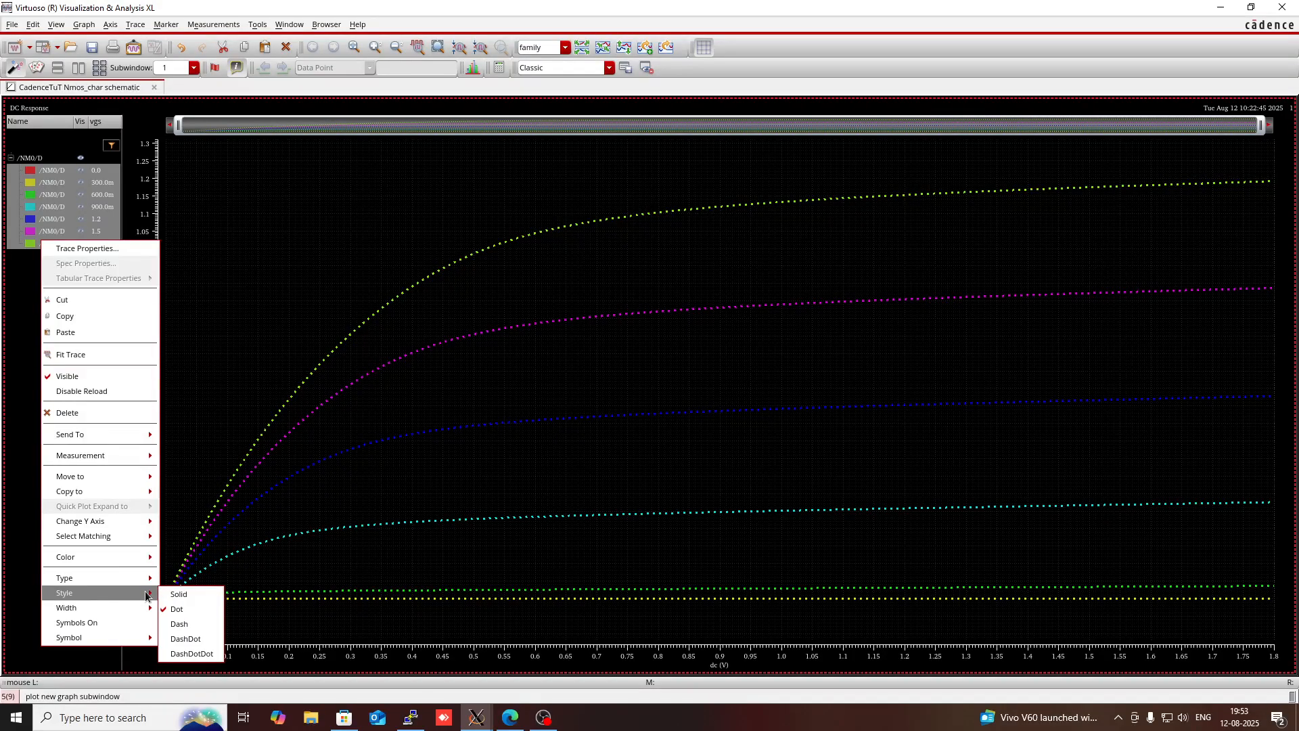
click(177, 594)
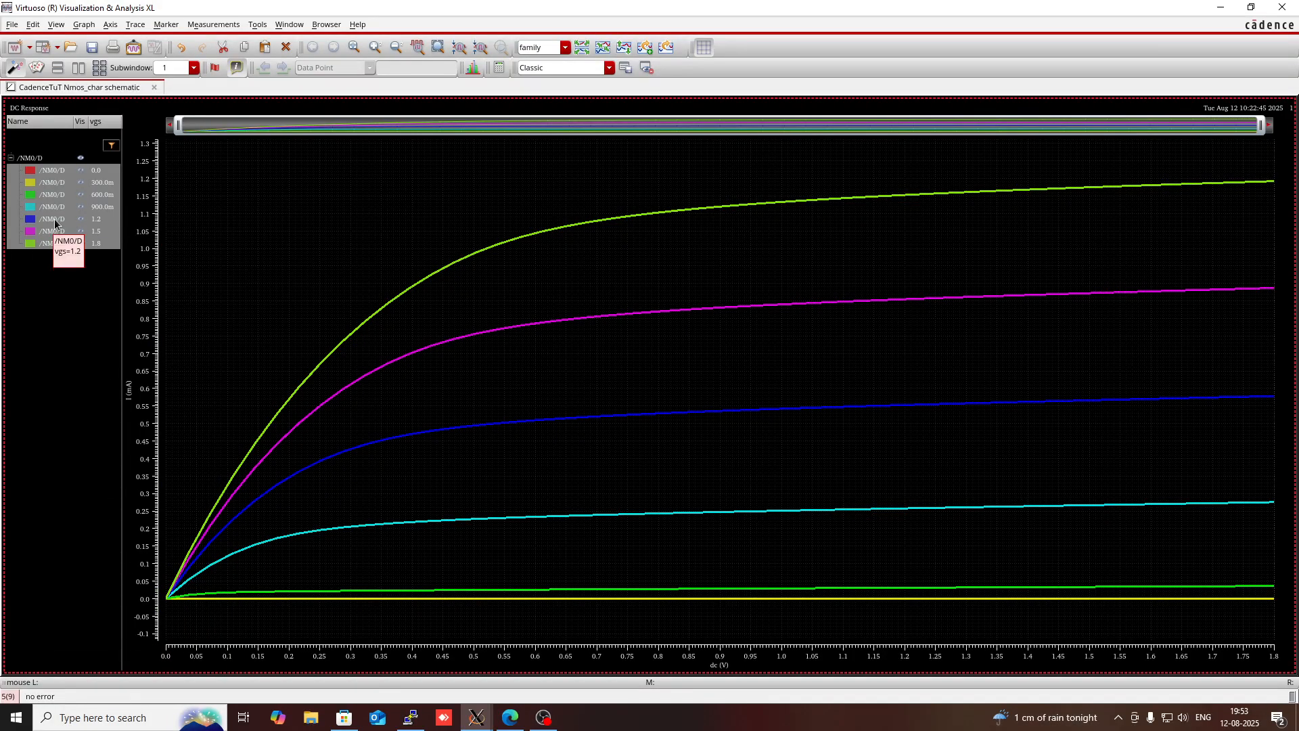
- Set the line width of all selected /NM0/D traces to Medium and check the curves on the plot
right_click(54, 221)
mouse_move(155, 587)
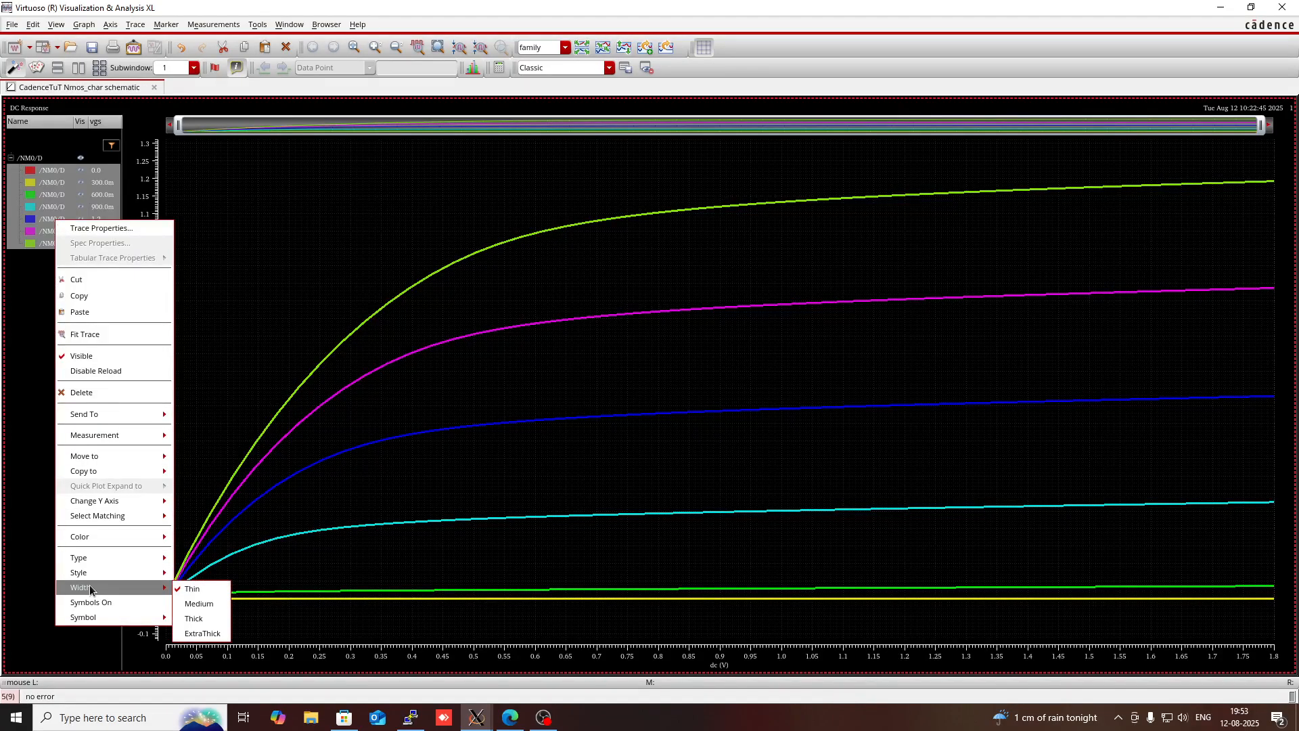
click(199, 603)
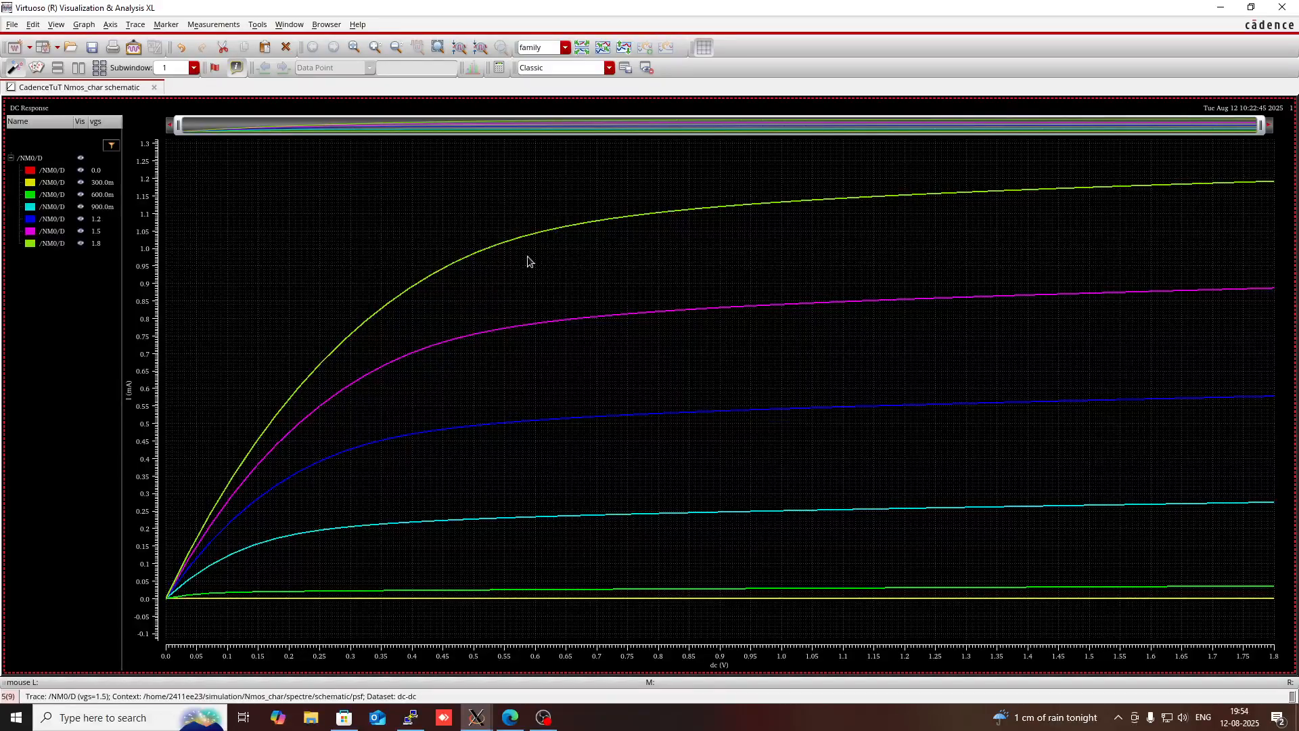
mouse_move(622, 315)
mouse_move(777, 307)
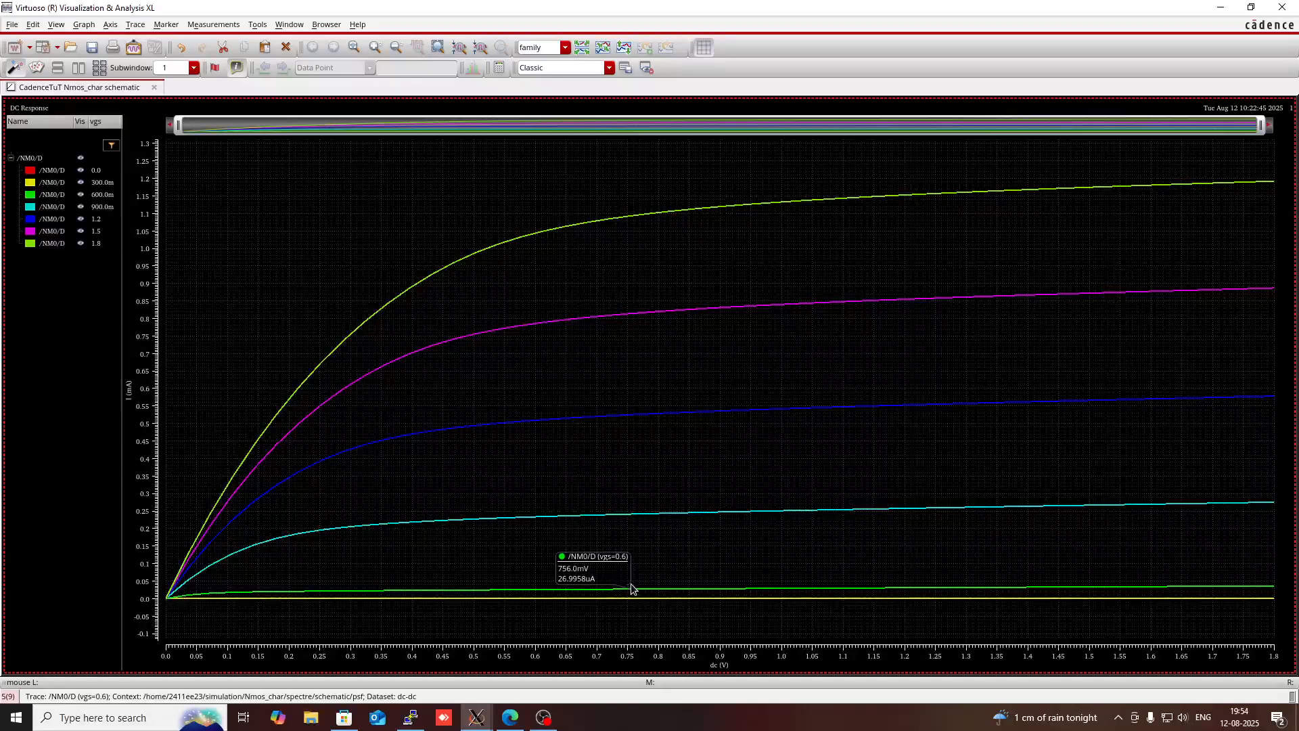
mouse_move(484, 722)
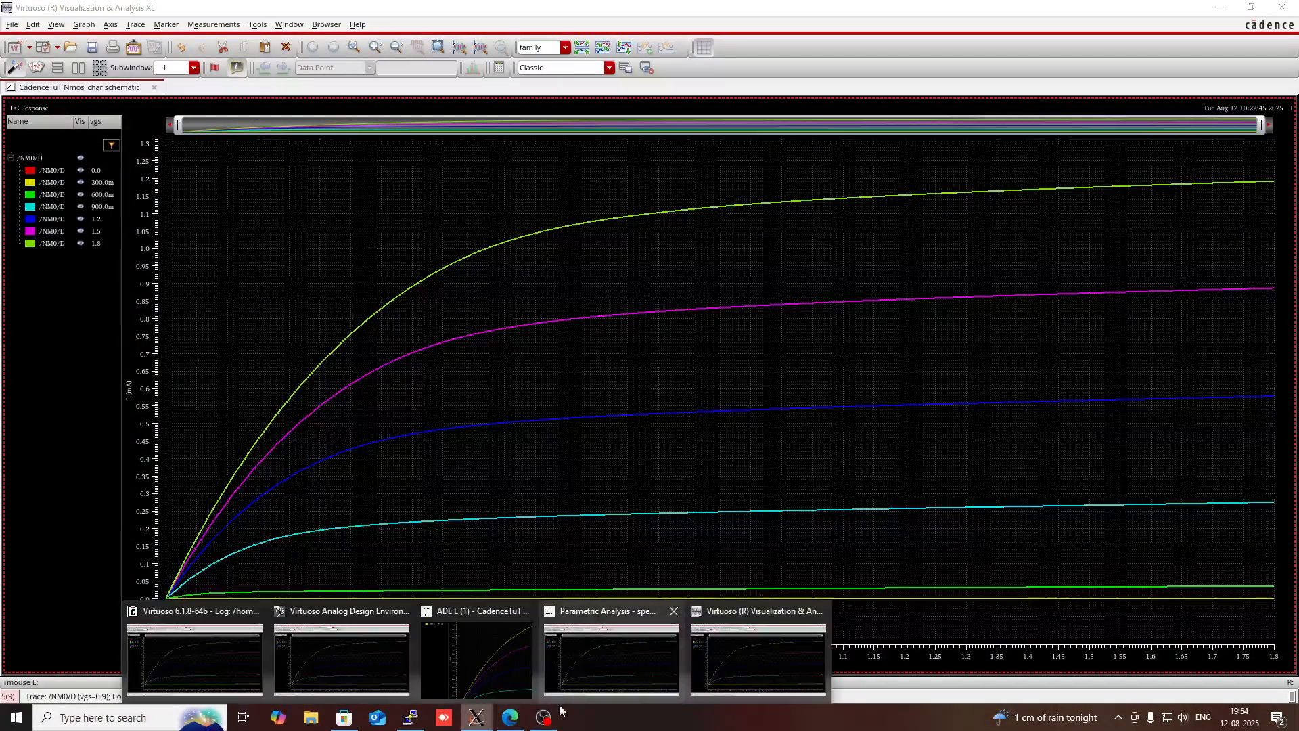
click(544, 717)
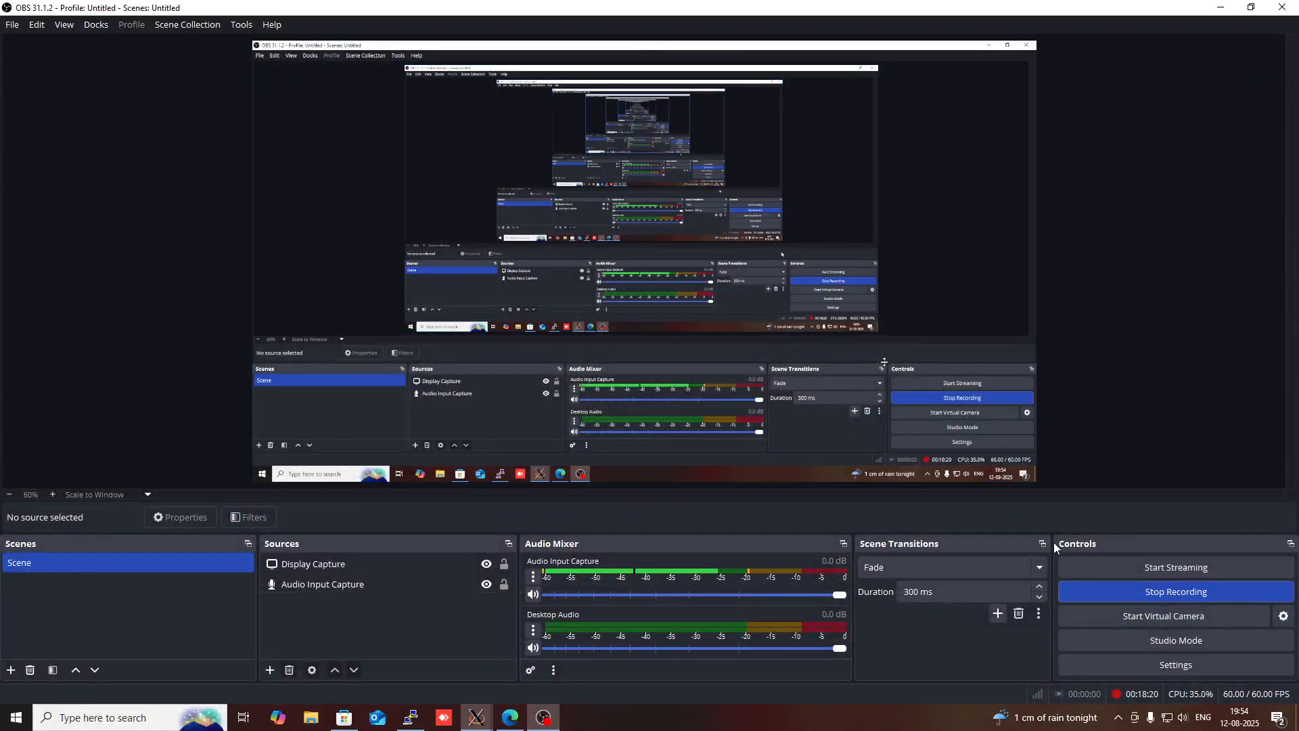